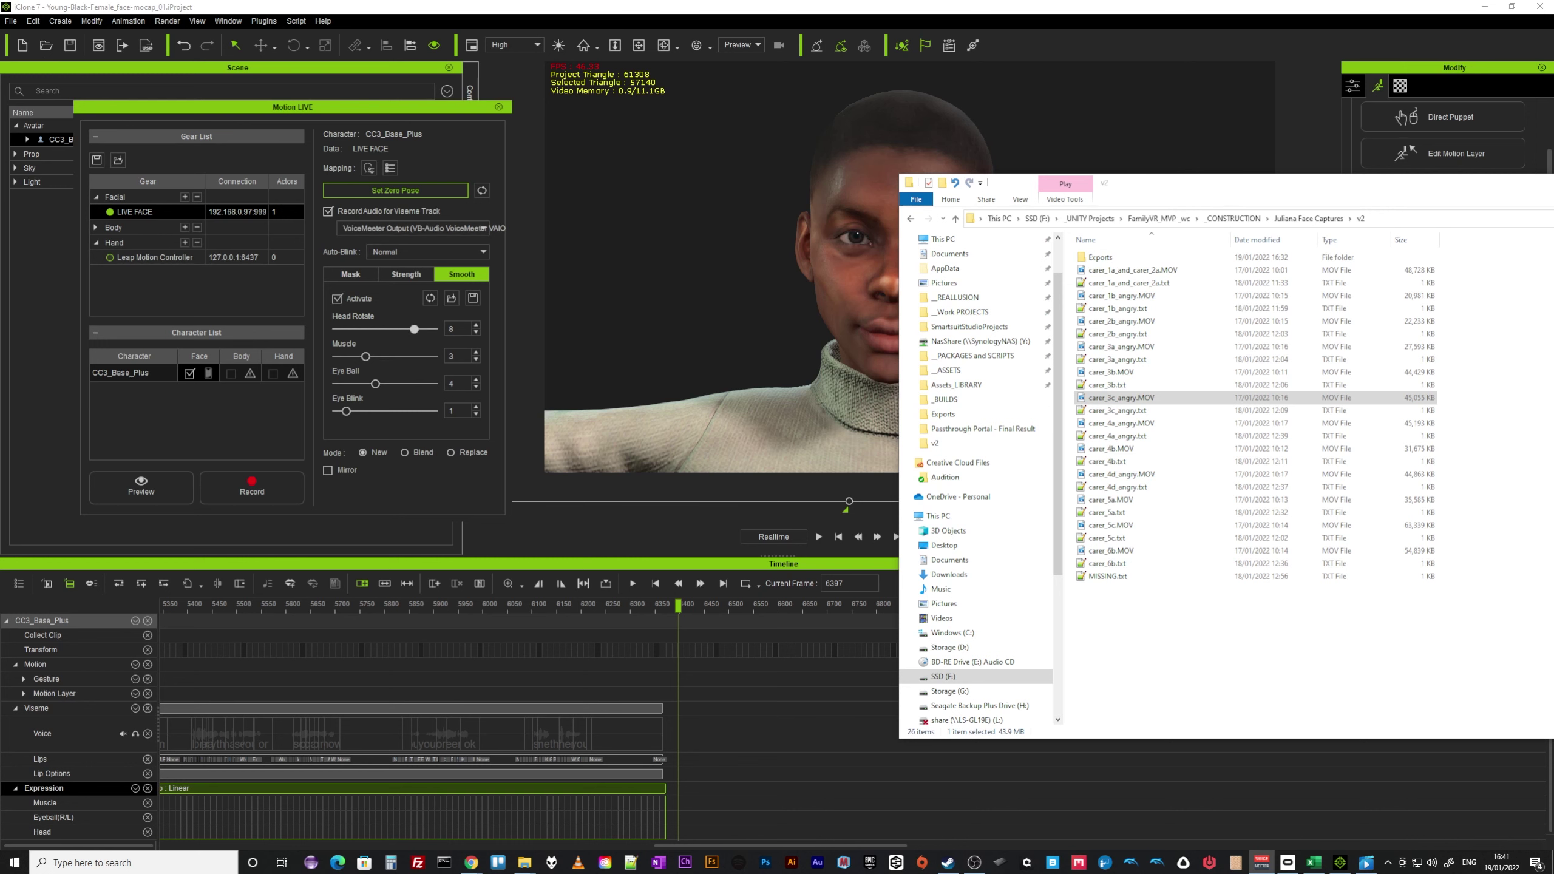
- Preview the LIVE FACE capture on CC3_Base_Plus in Motion LIVE while playing the carer_3c_angry video
click(290, 253)
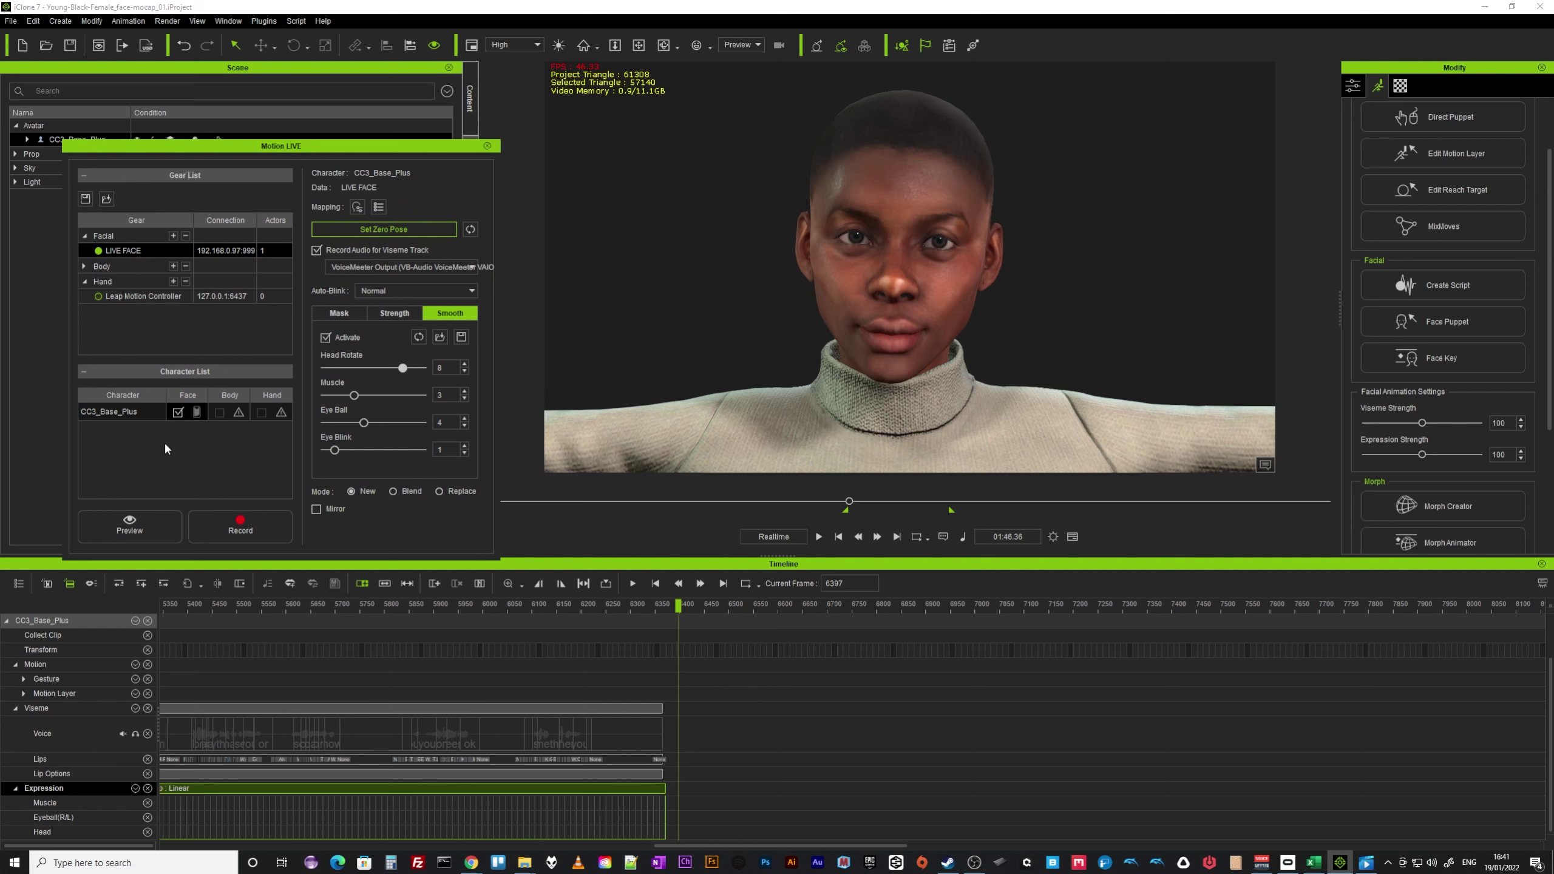
click(161, 529)
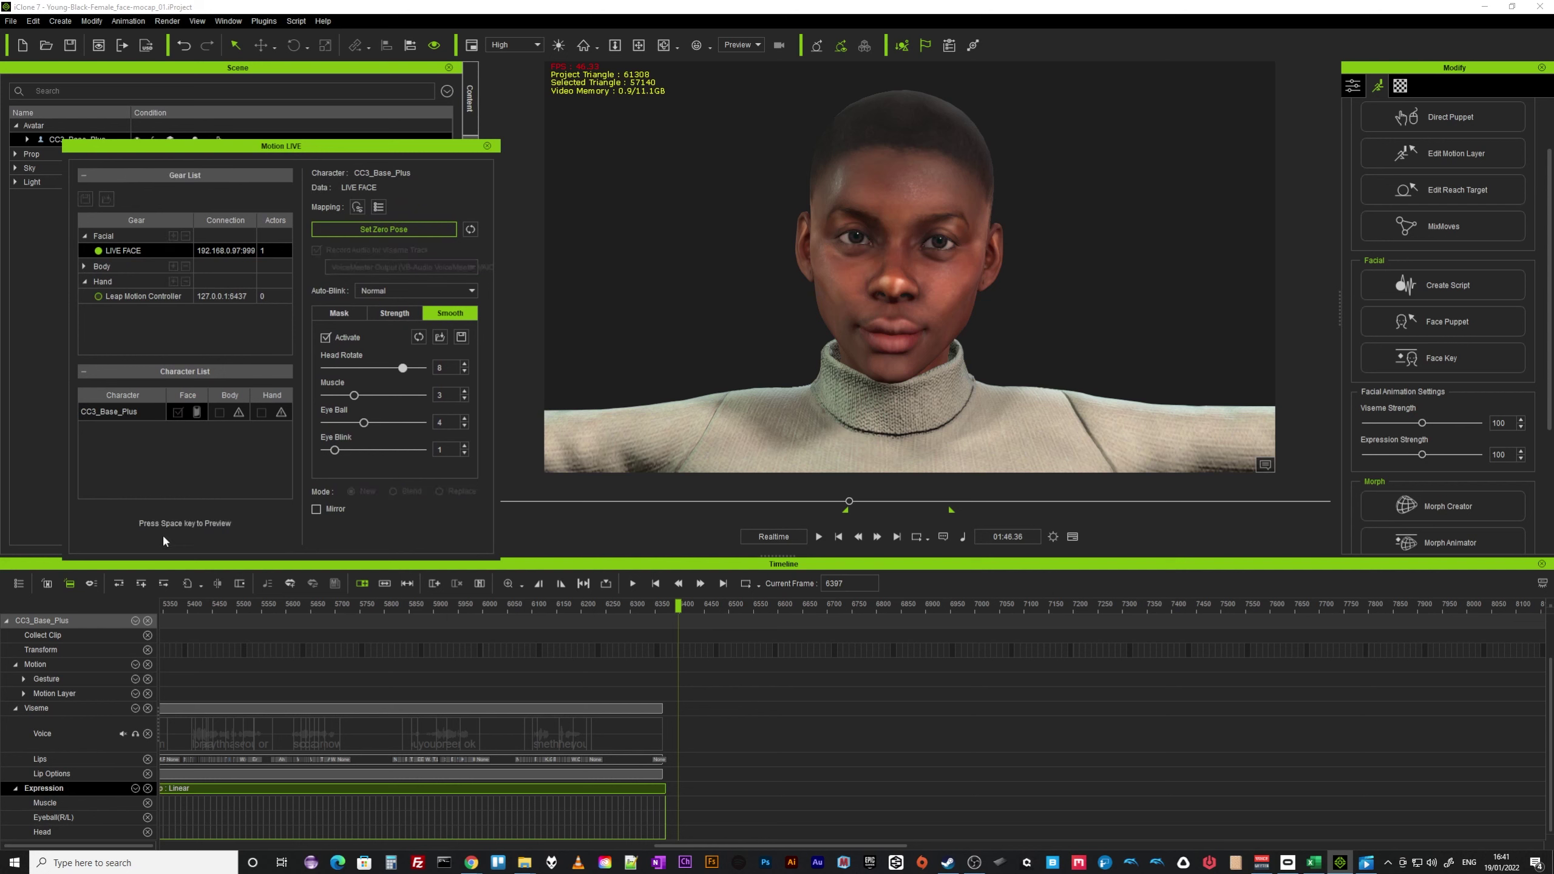
key(space)
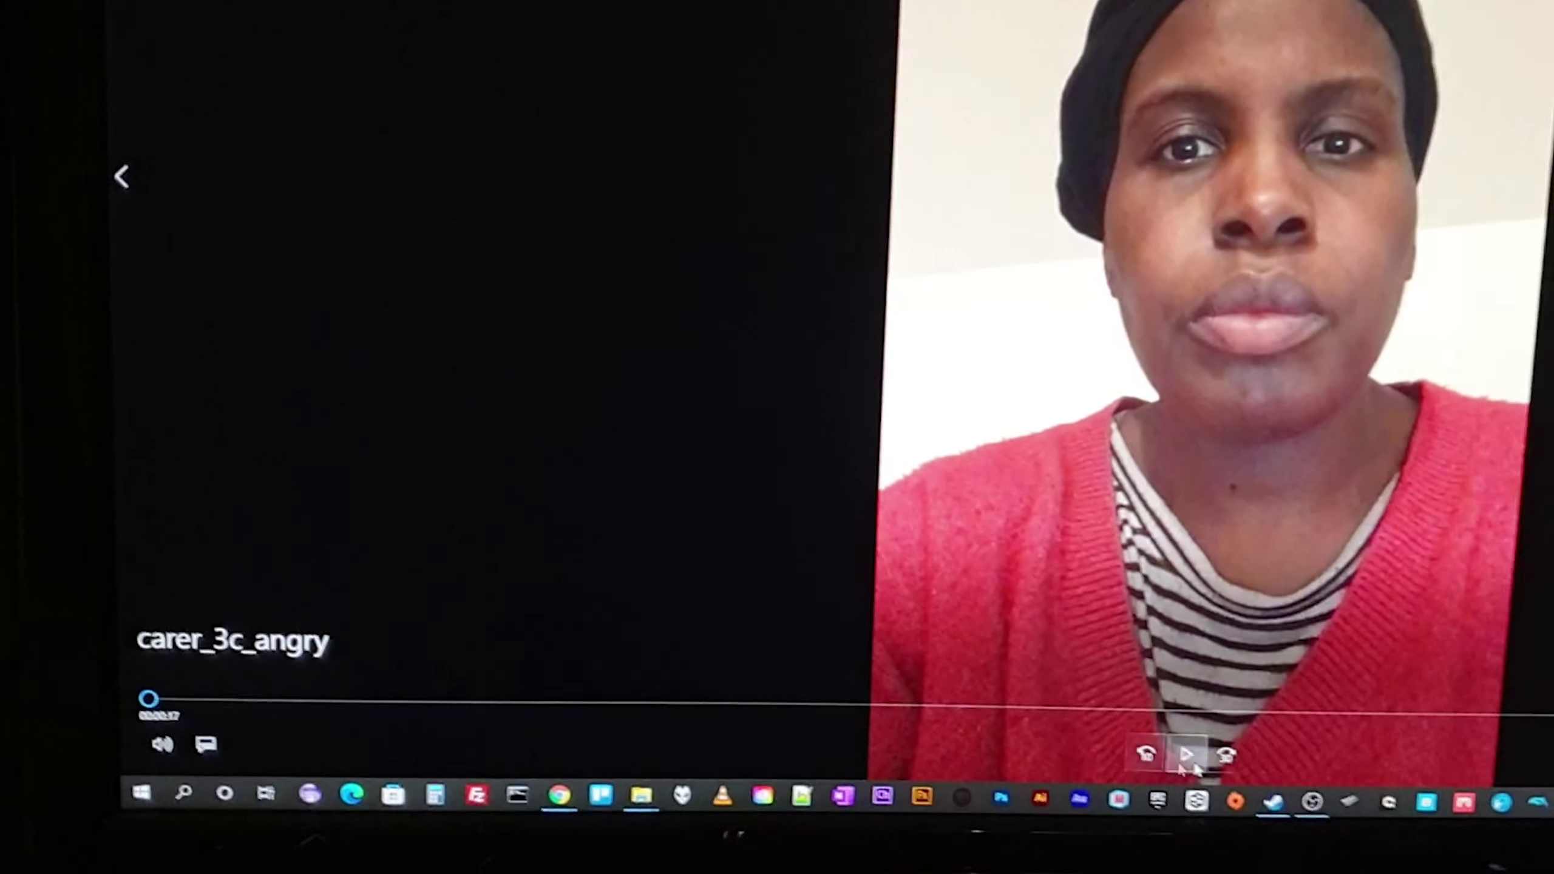
click(1186, 755)
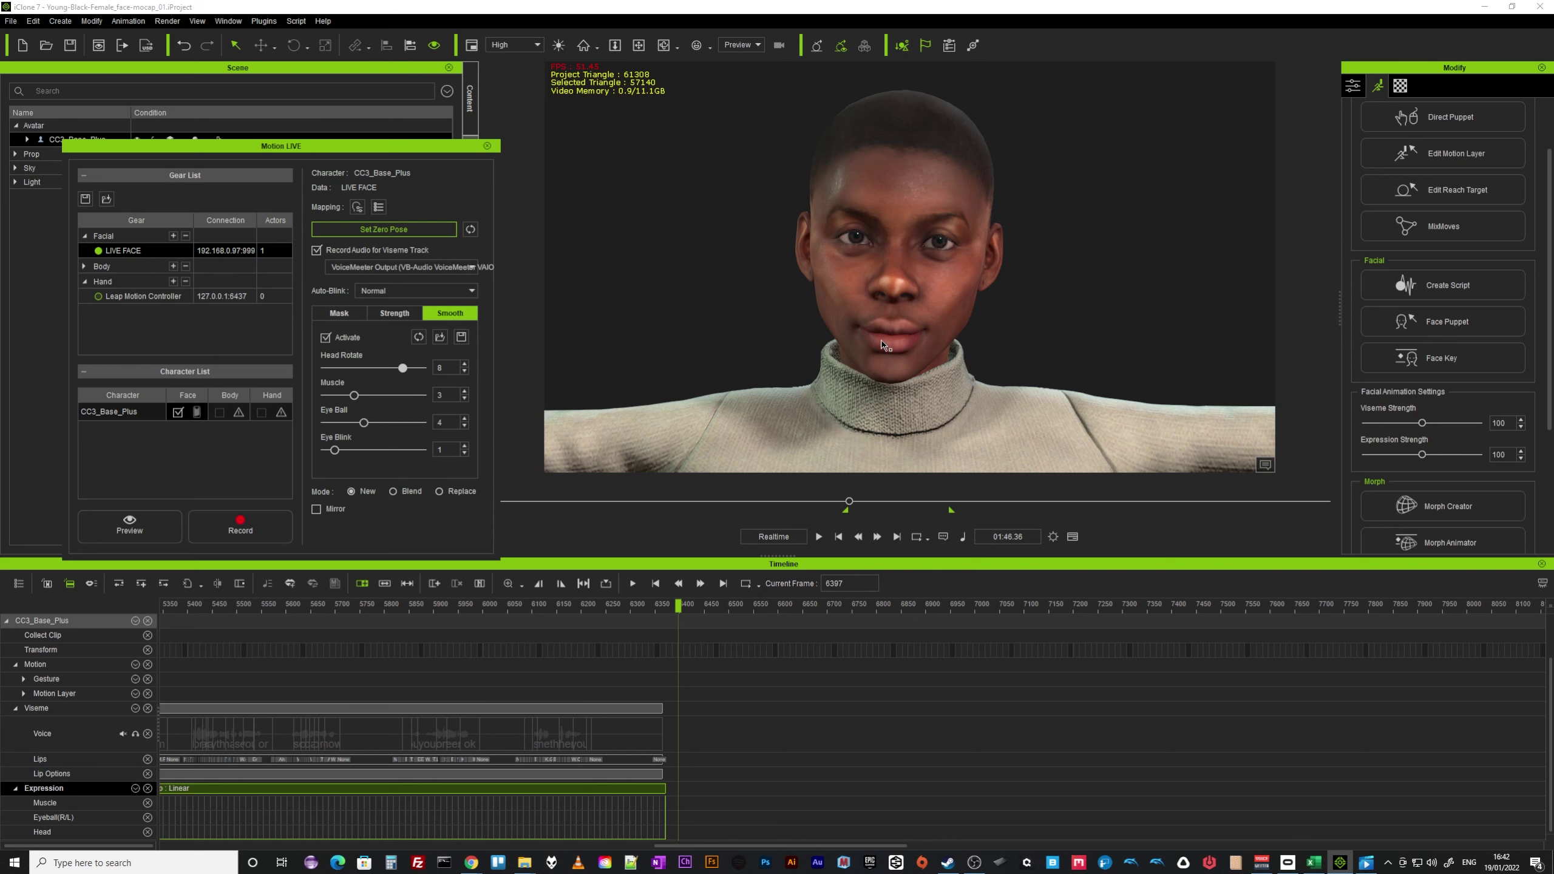
- Examine the facial strength settings in Motion LIVE and return the playhead to the start of the playback range
click(394, 312)
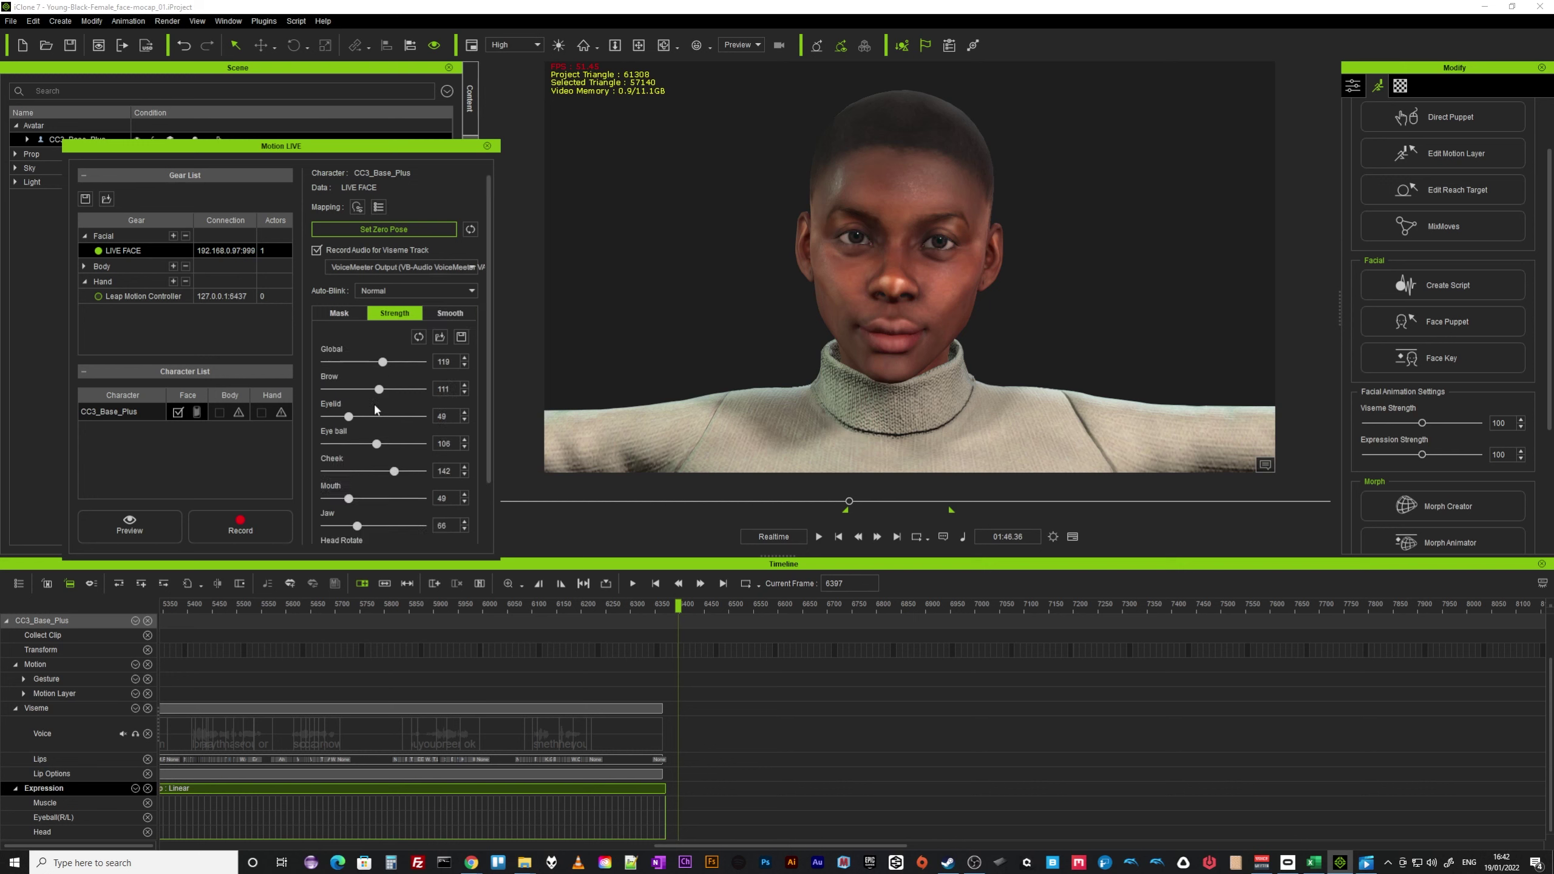
scroll(493, 471, down, 2)
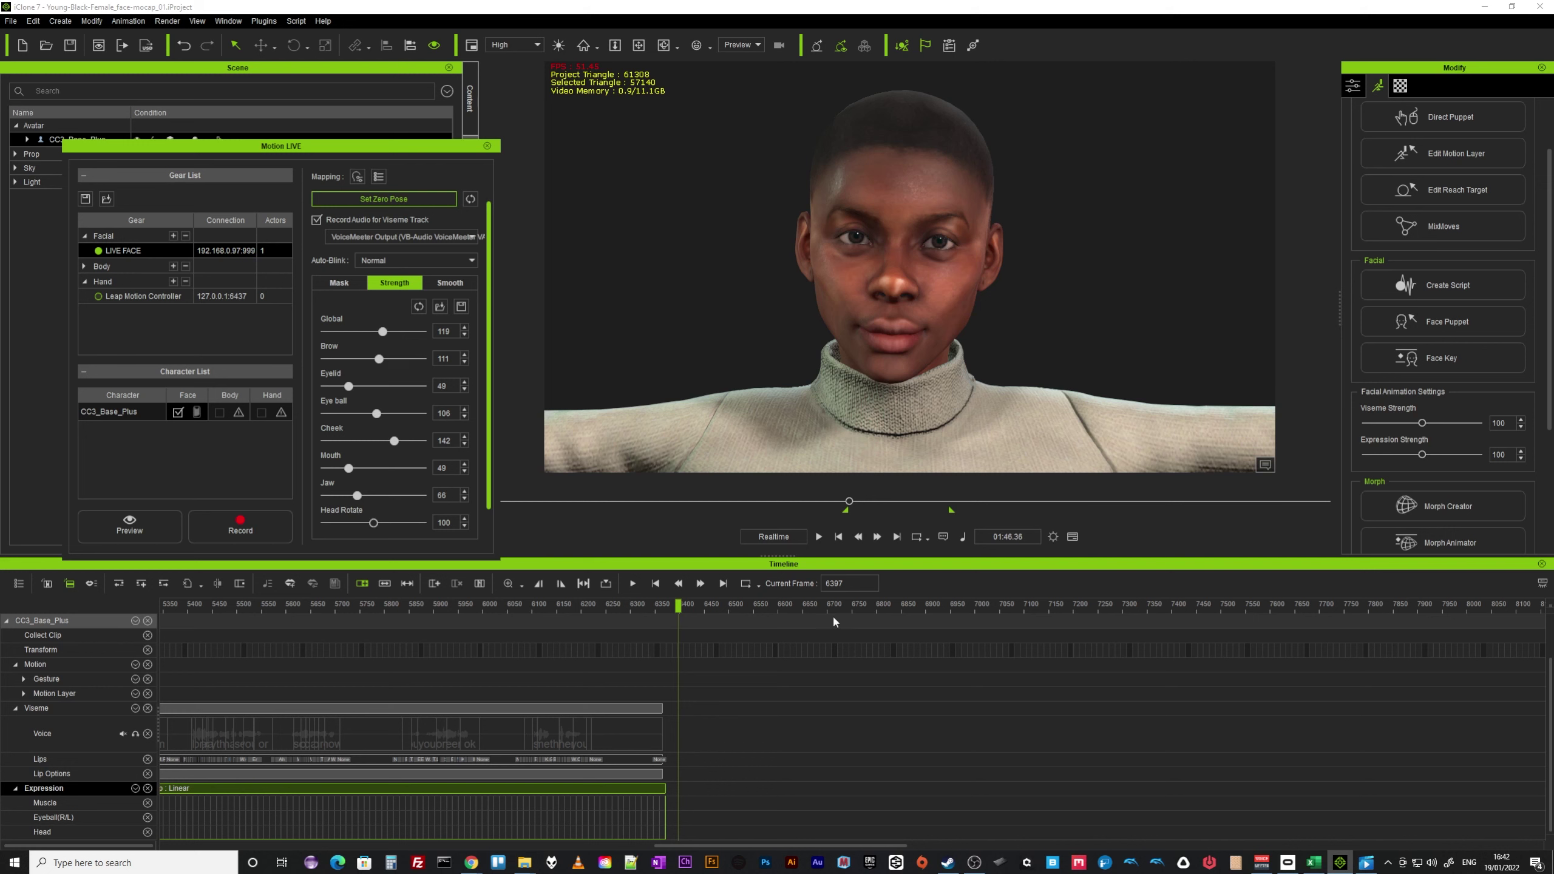
click(1257, 615)
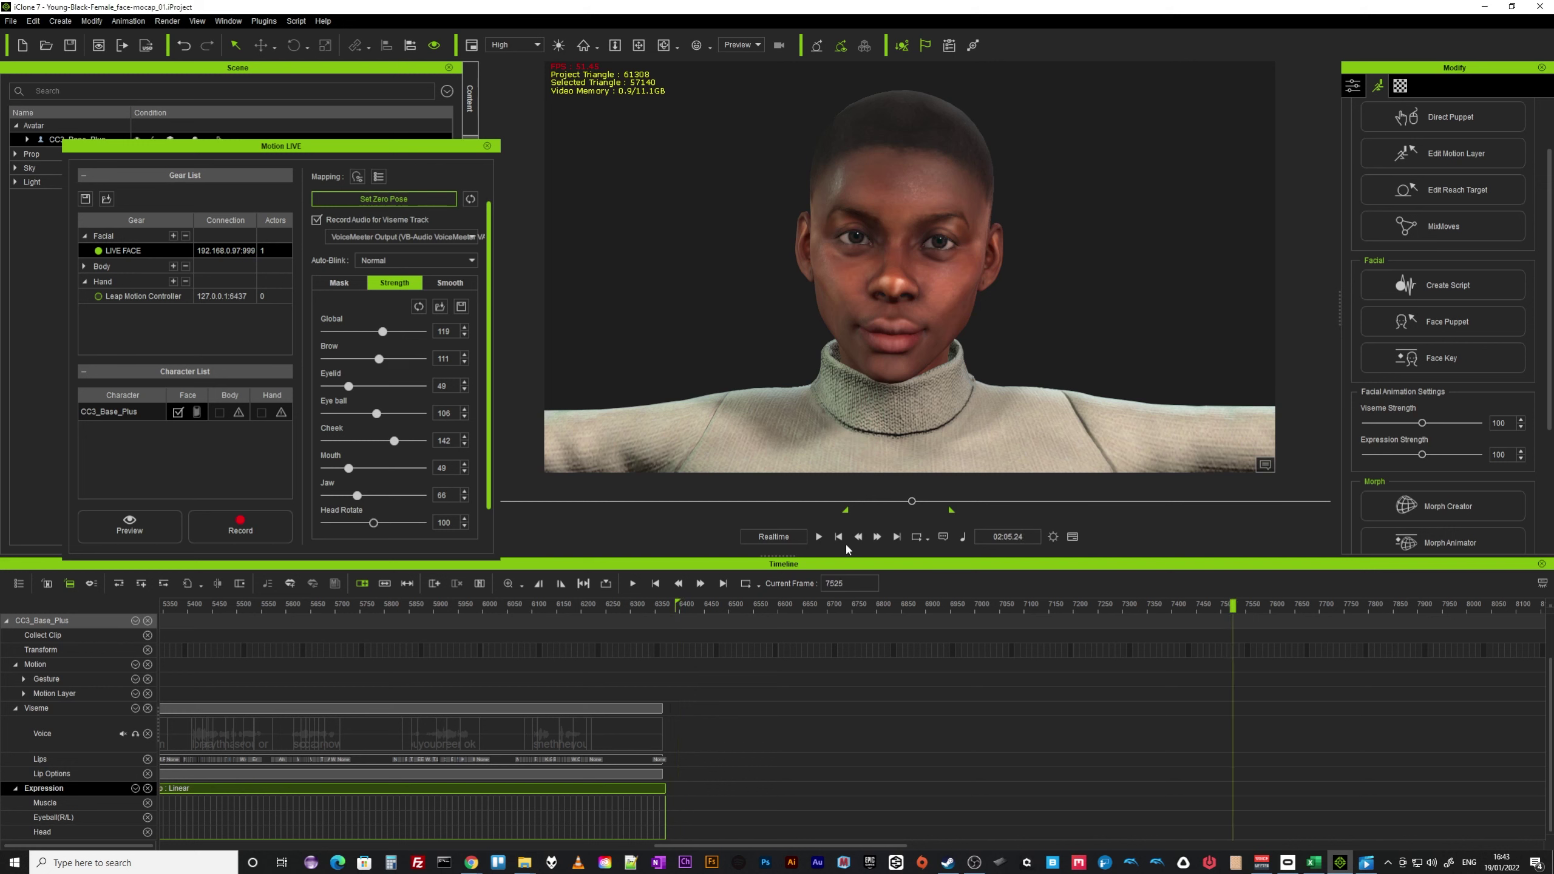
click(839, 536)
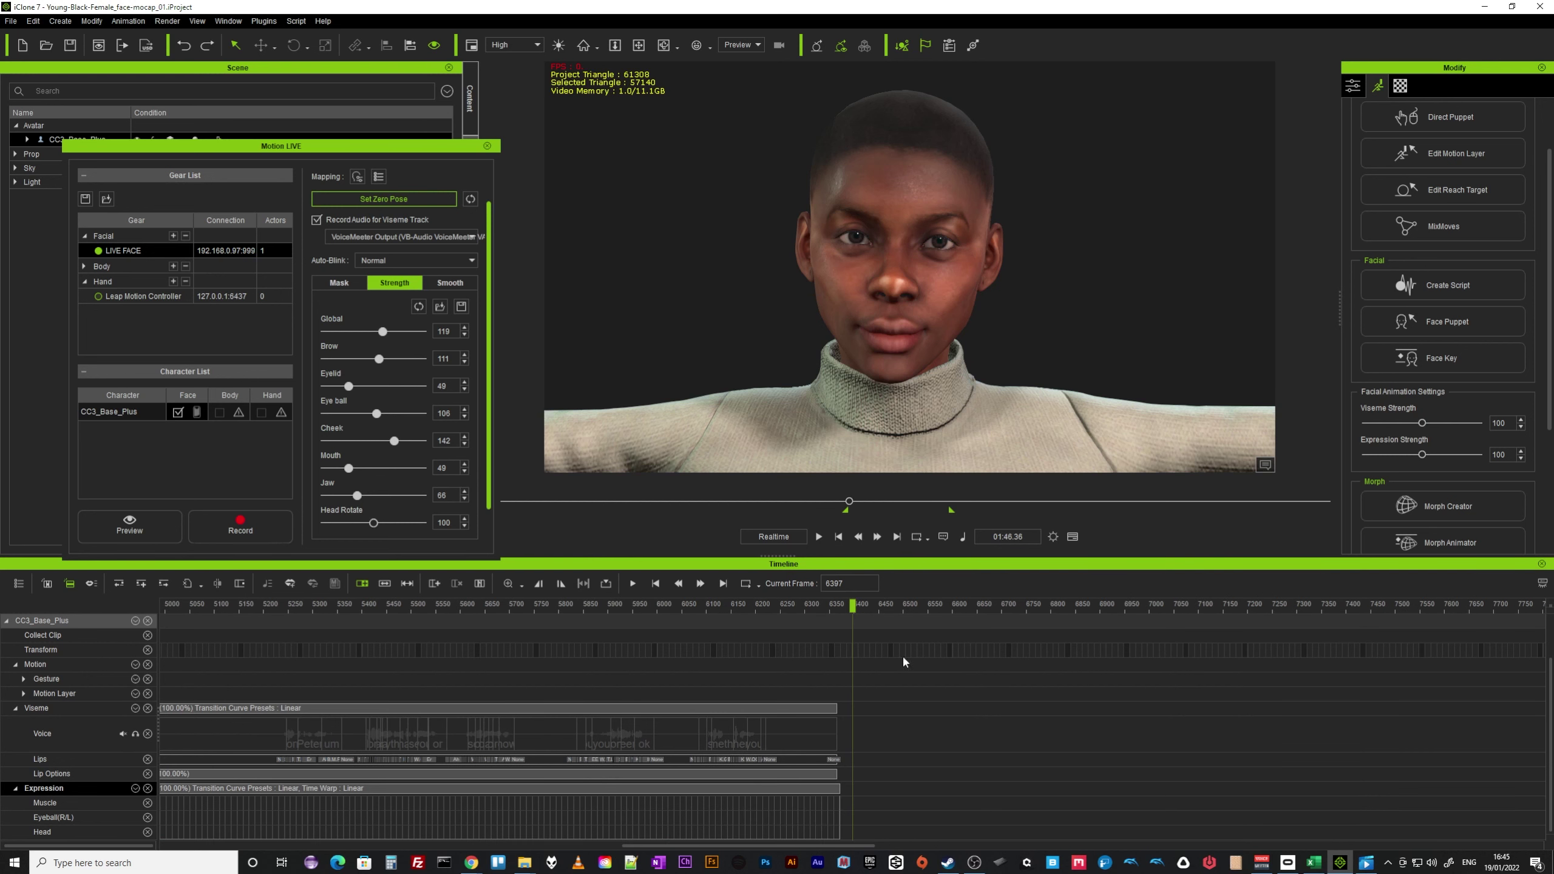
- In Voicemeeter, route the virtual input to output B instead of output A, and switch back to iClone
click(1261, 862)
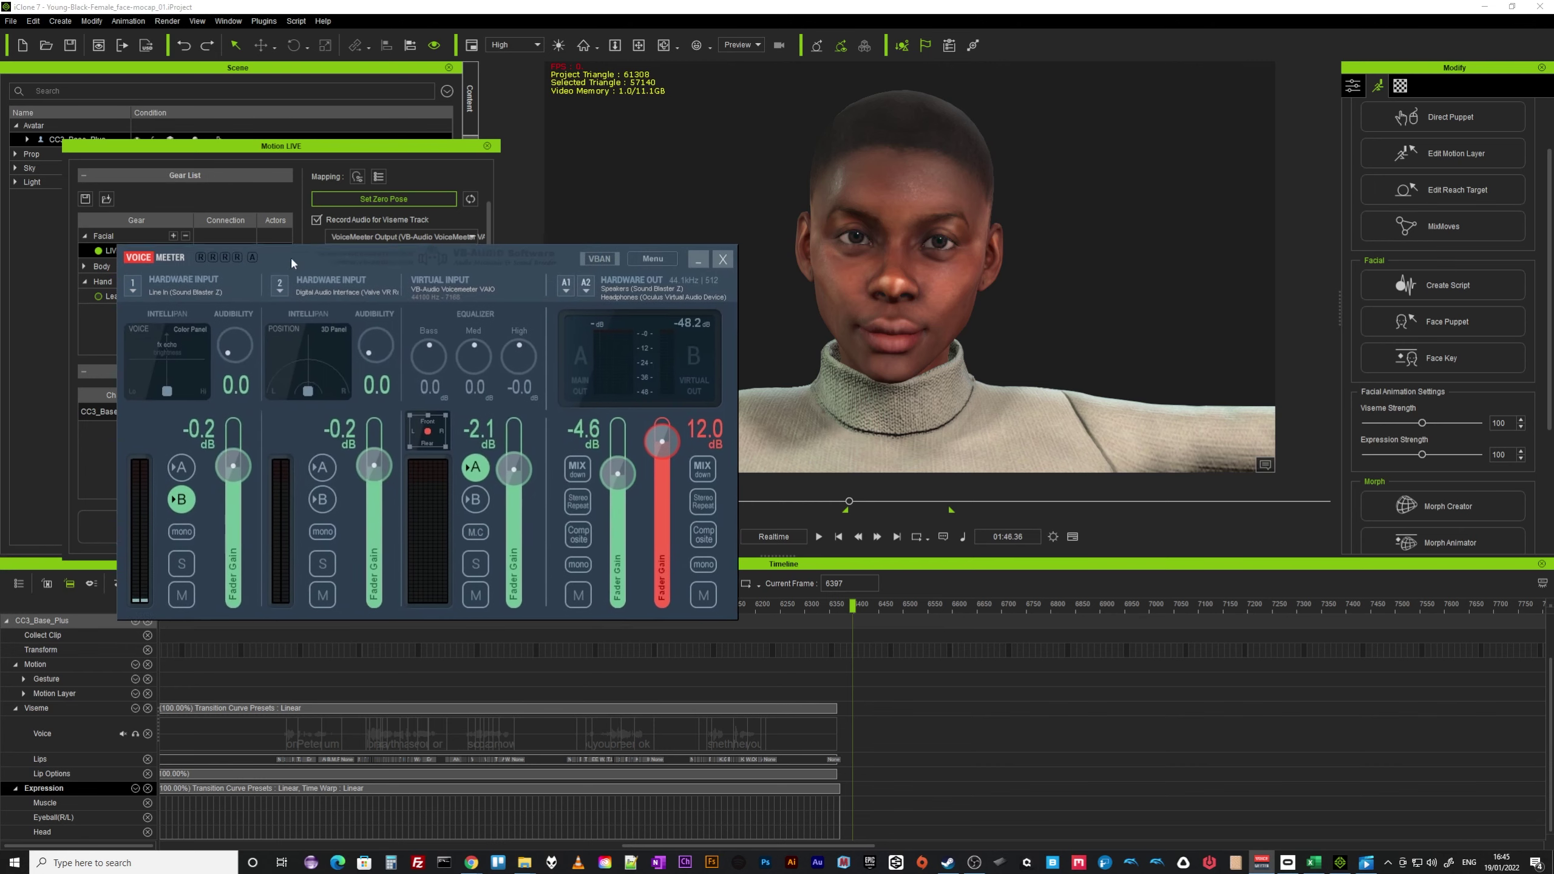
click(475, 505)
click(475, 473)
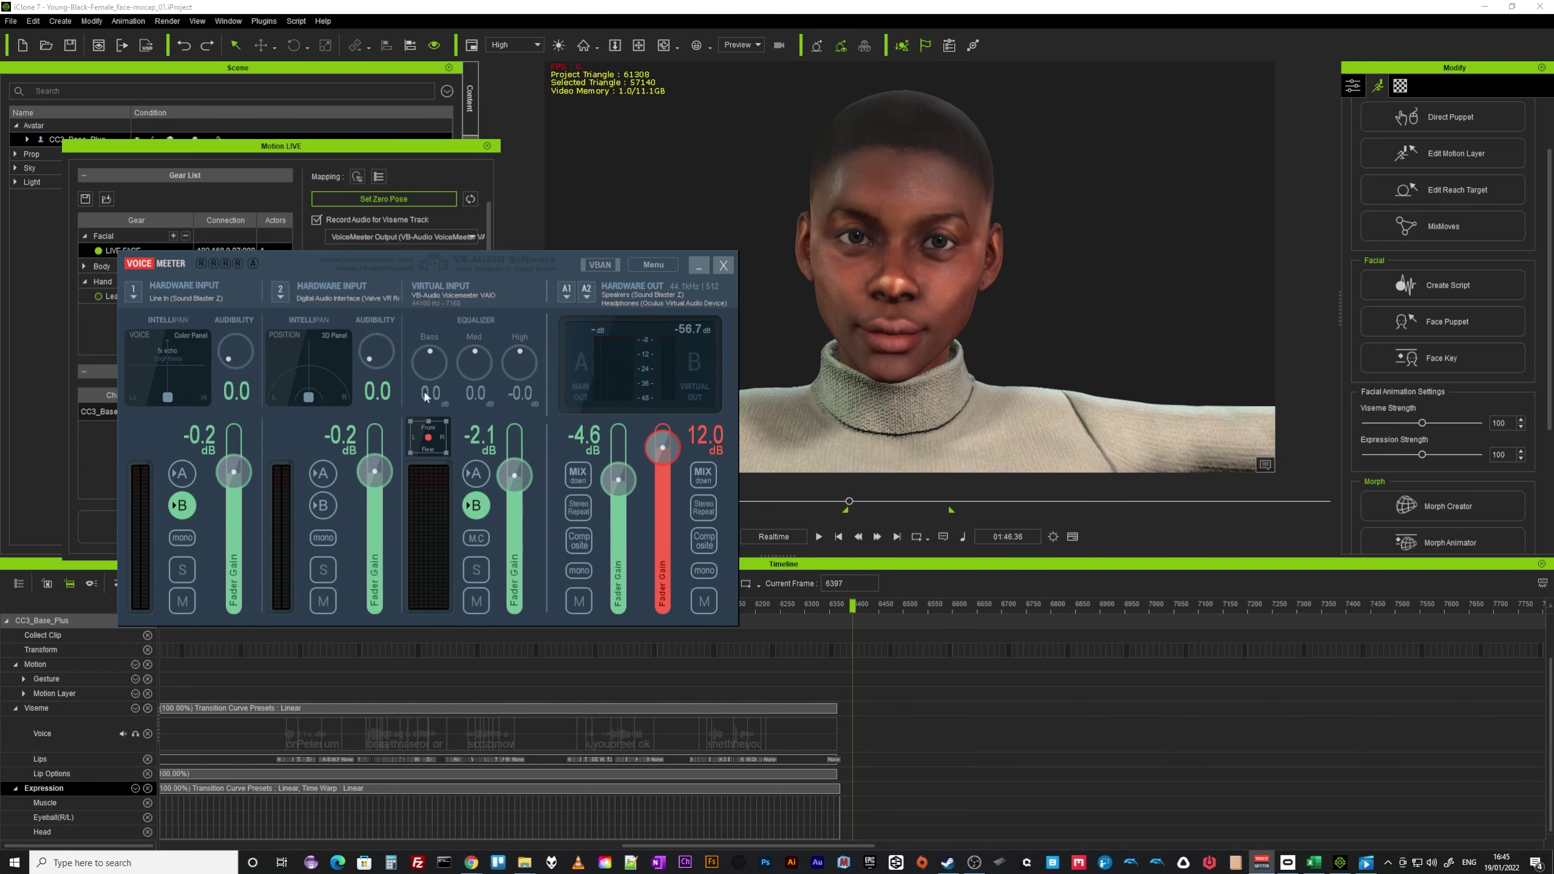
key(alt+Tab)
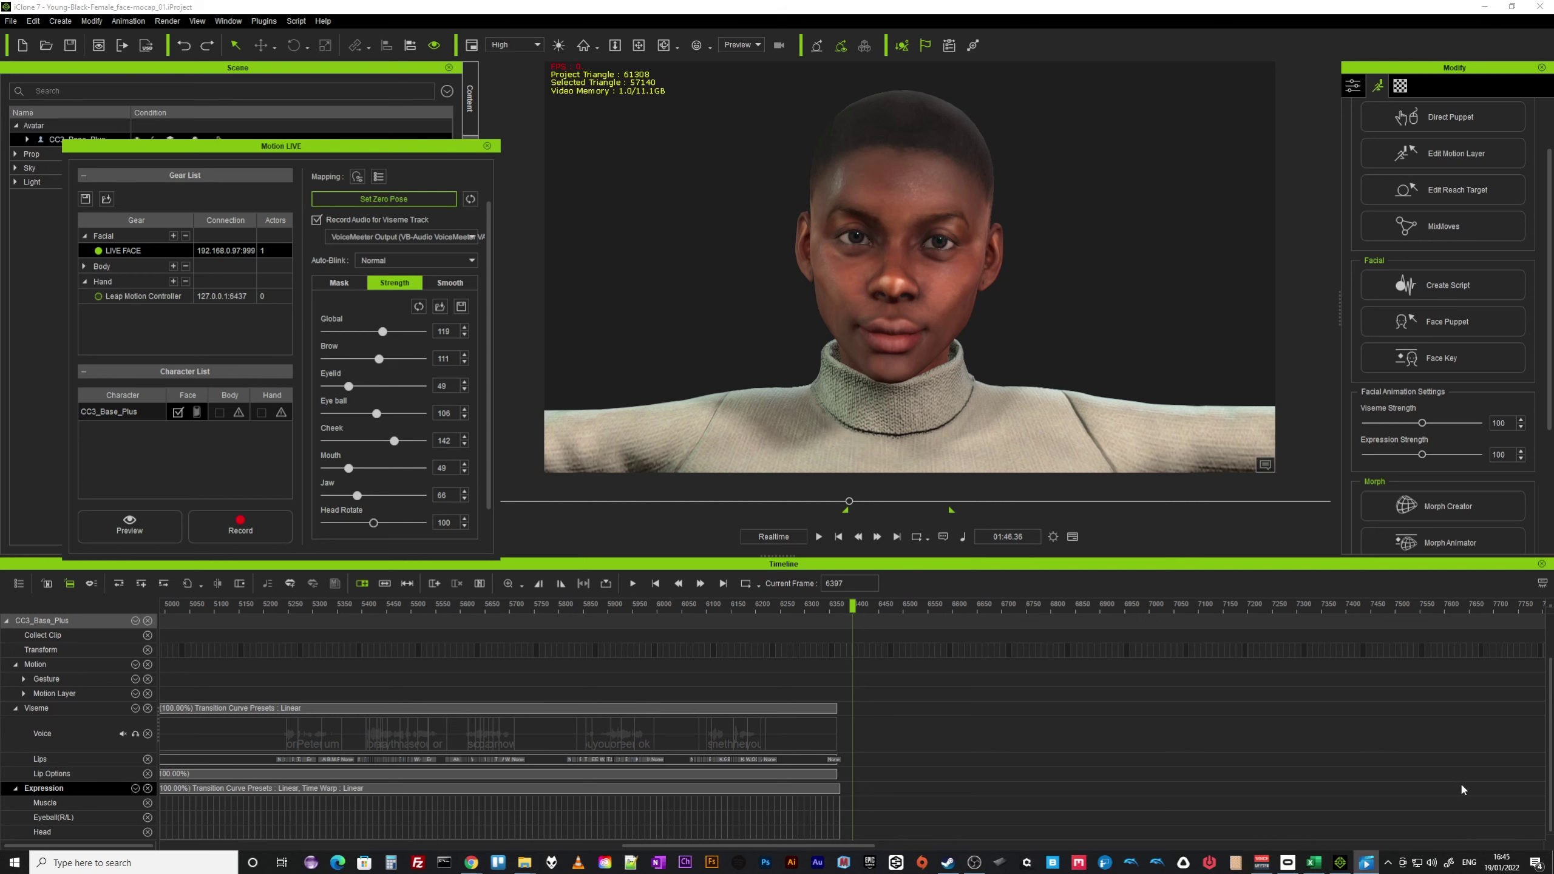
- Record a live facial take with audio onto CC3_Base_Plus from frame 6397 and close Motion LIVE
click(250, 529)
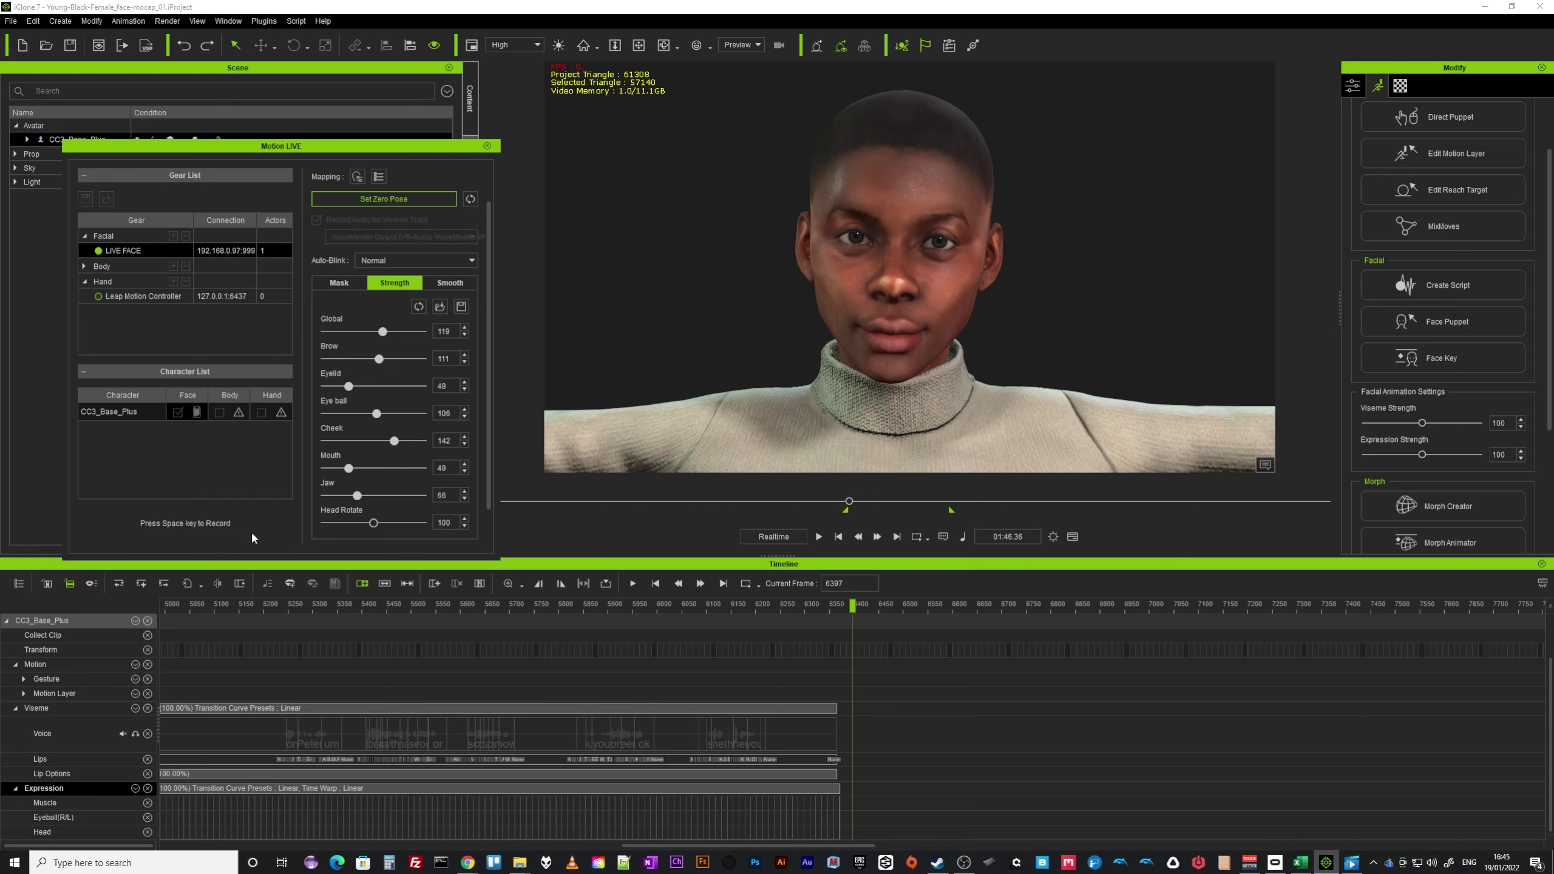
key(space)
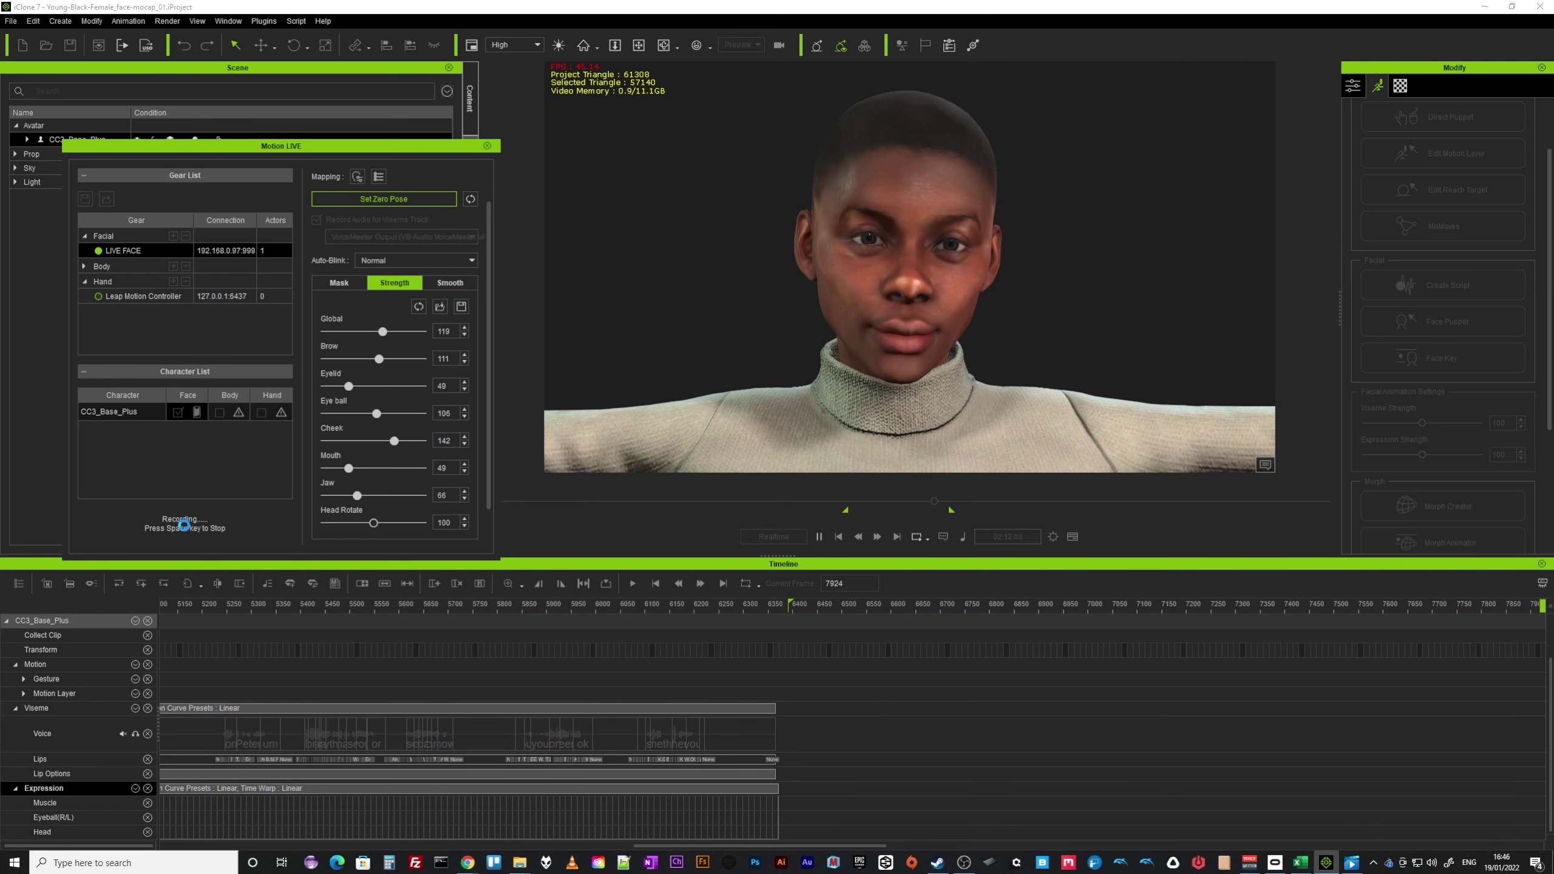
key(space)
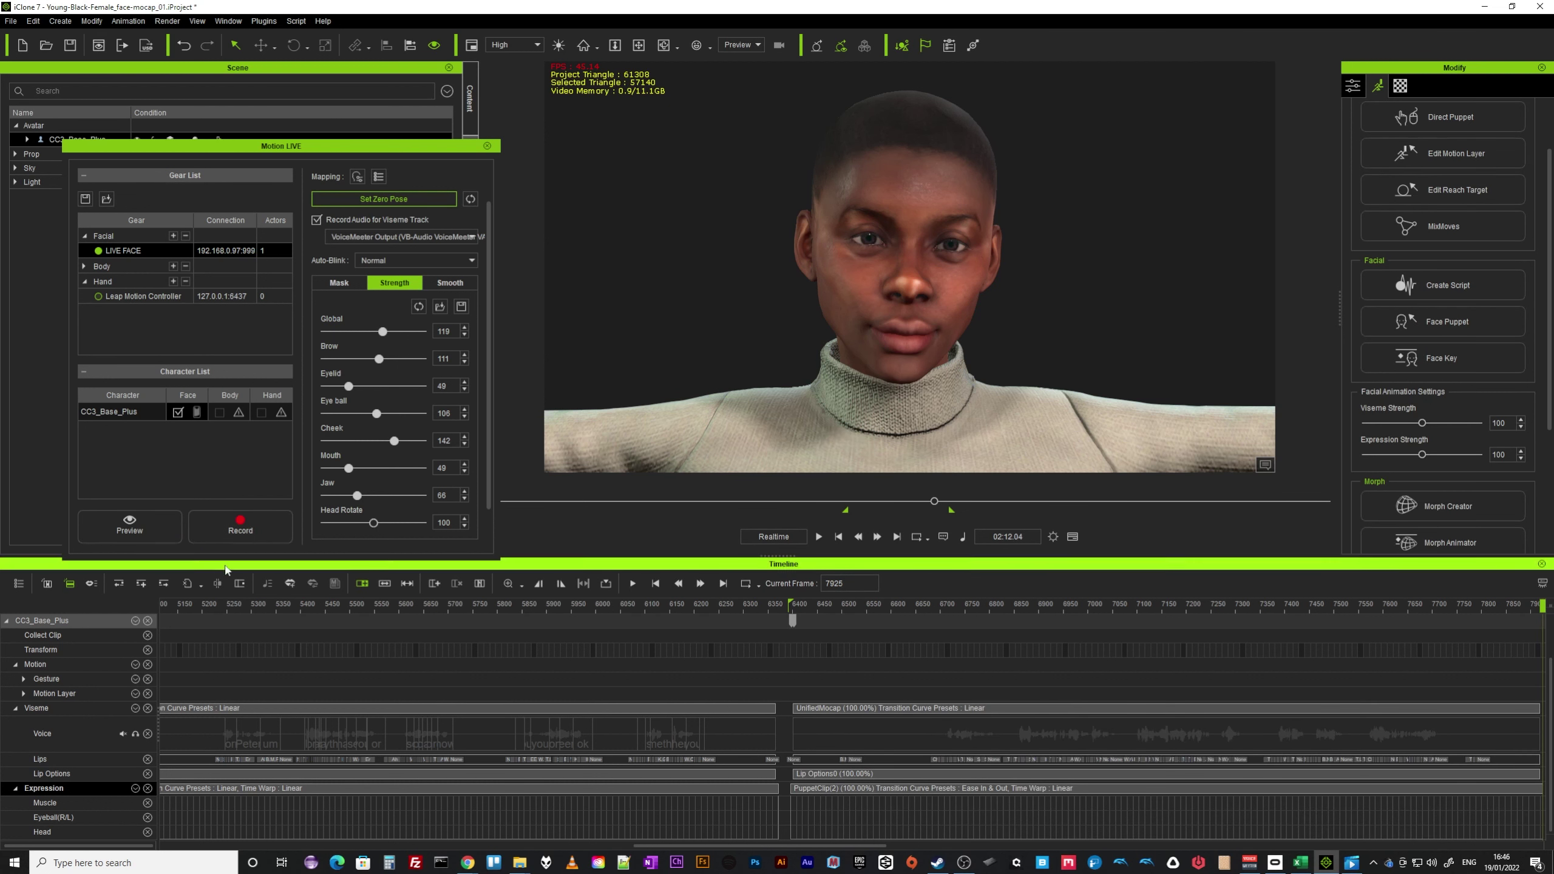
click(487, 146)
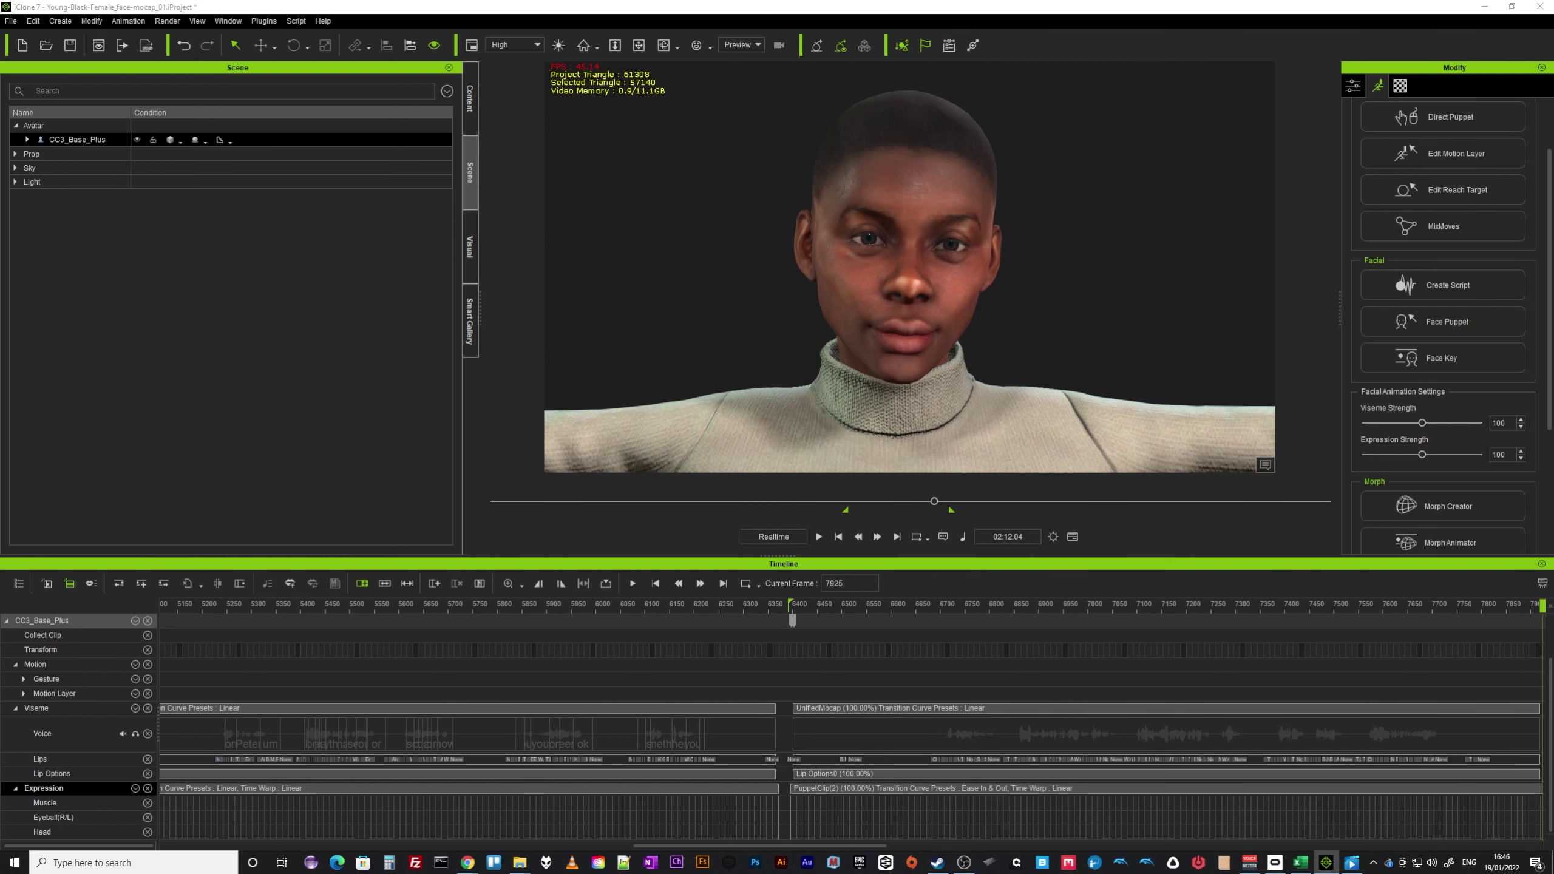
- Route Voicemeeter's virtual input back to output A only, and play the new take from its beginning in iClone
click(1249, 863)
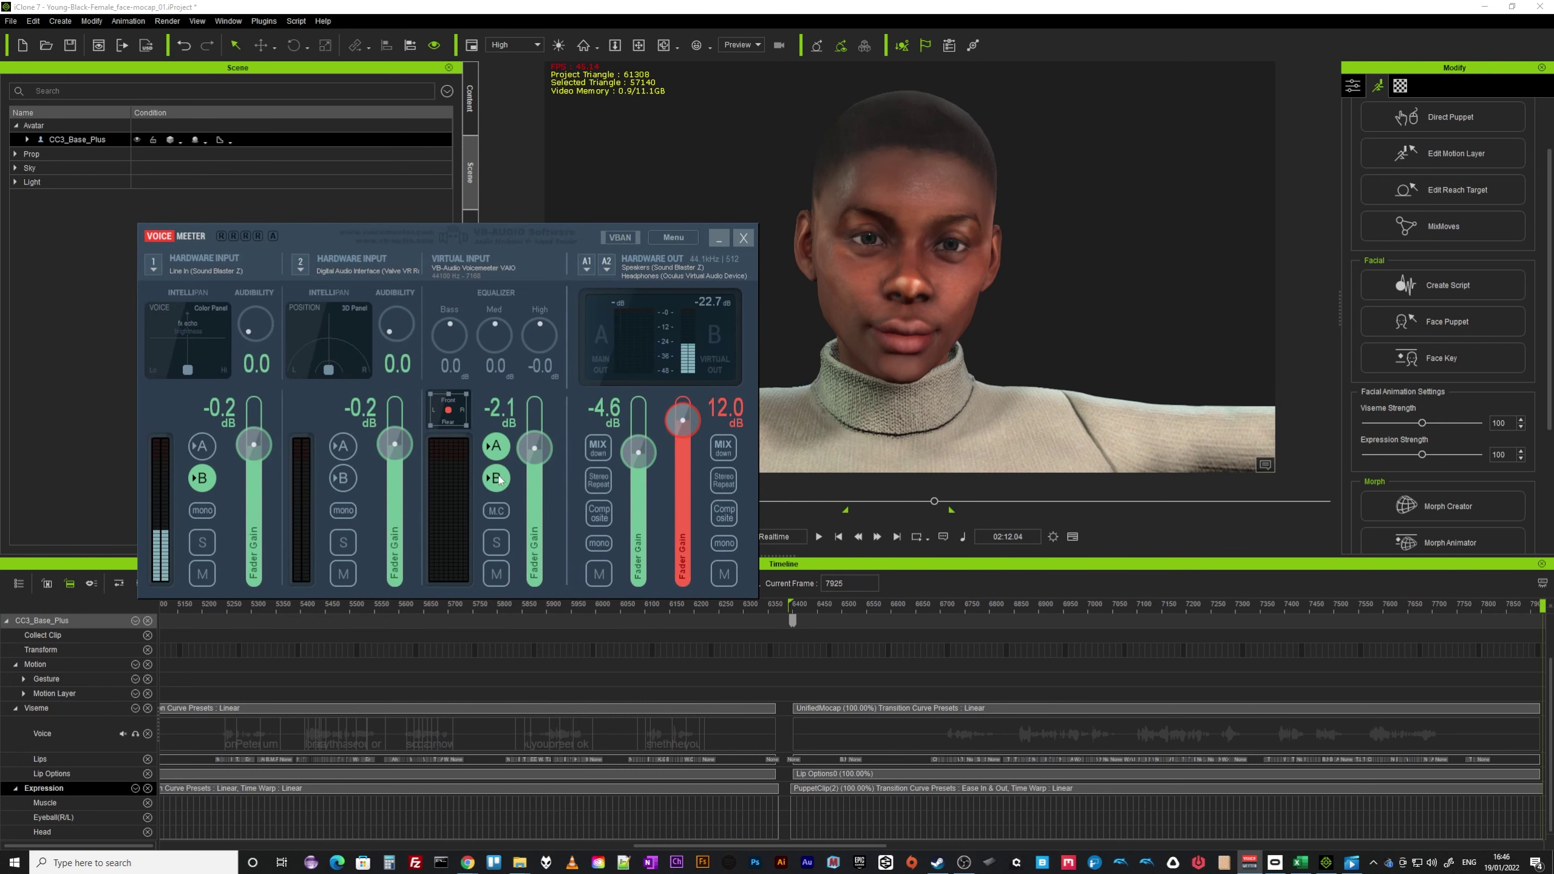
click(496, 478)
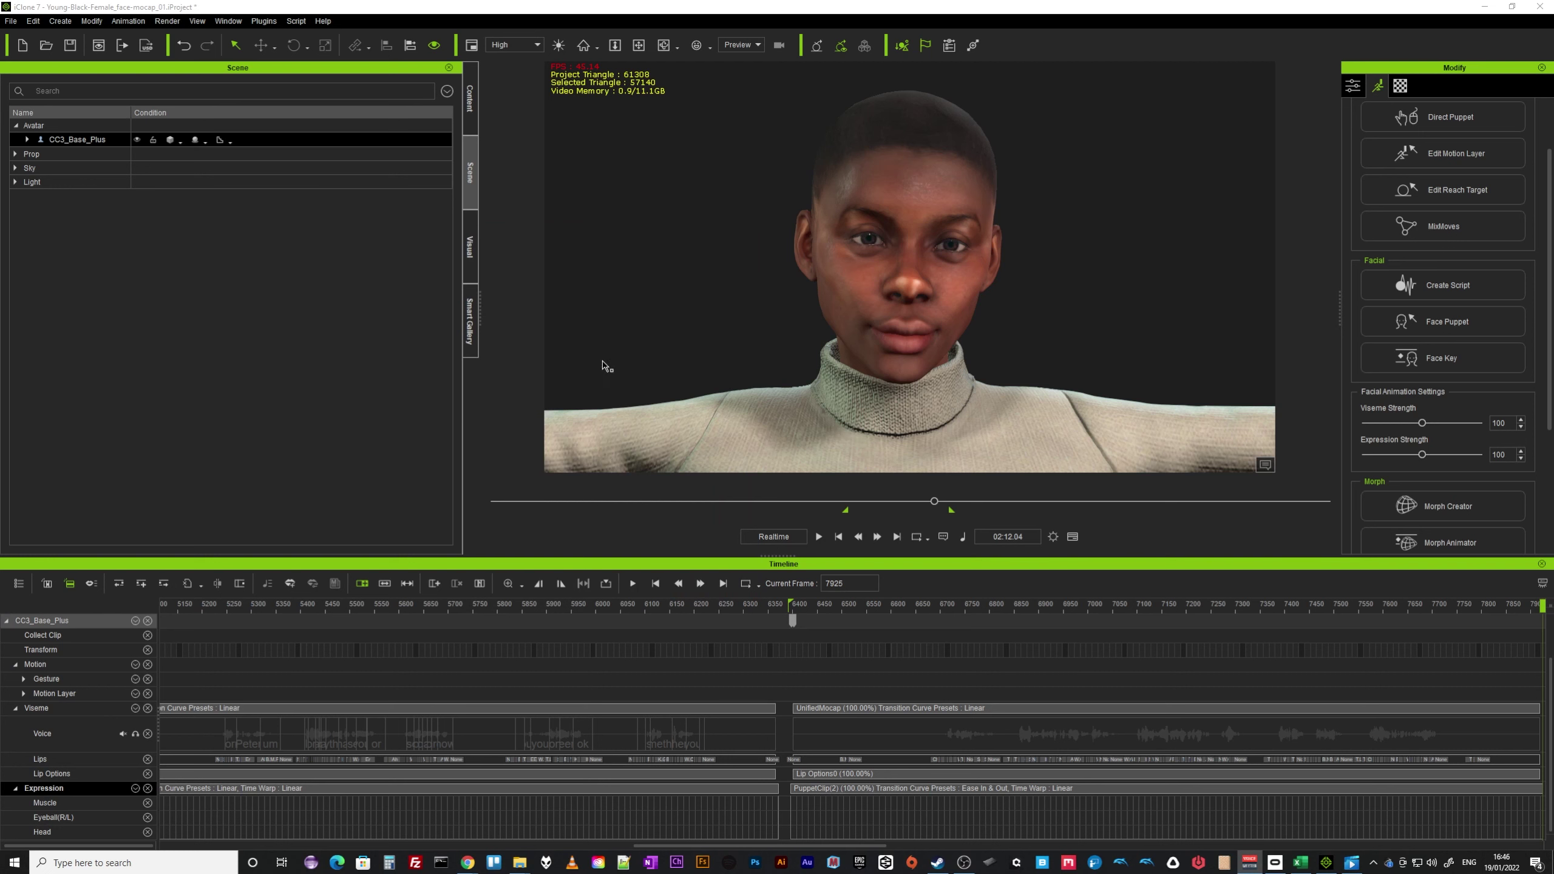
click(838, 537)
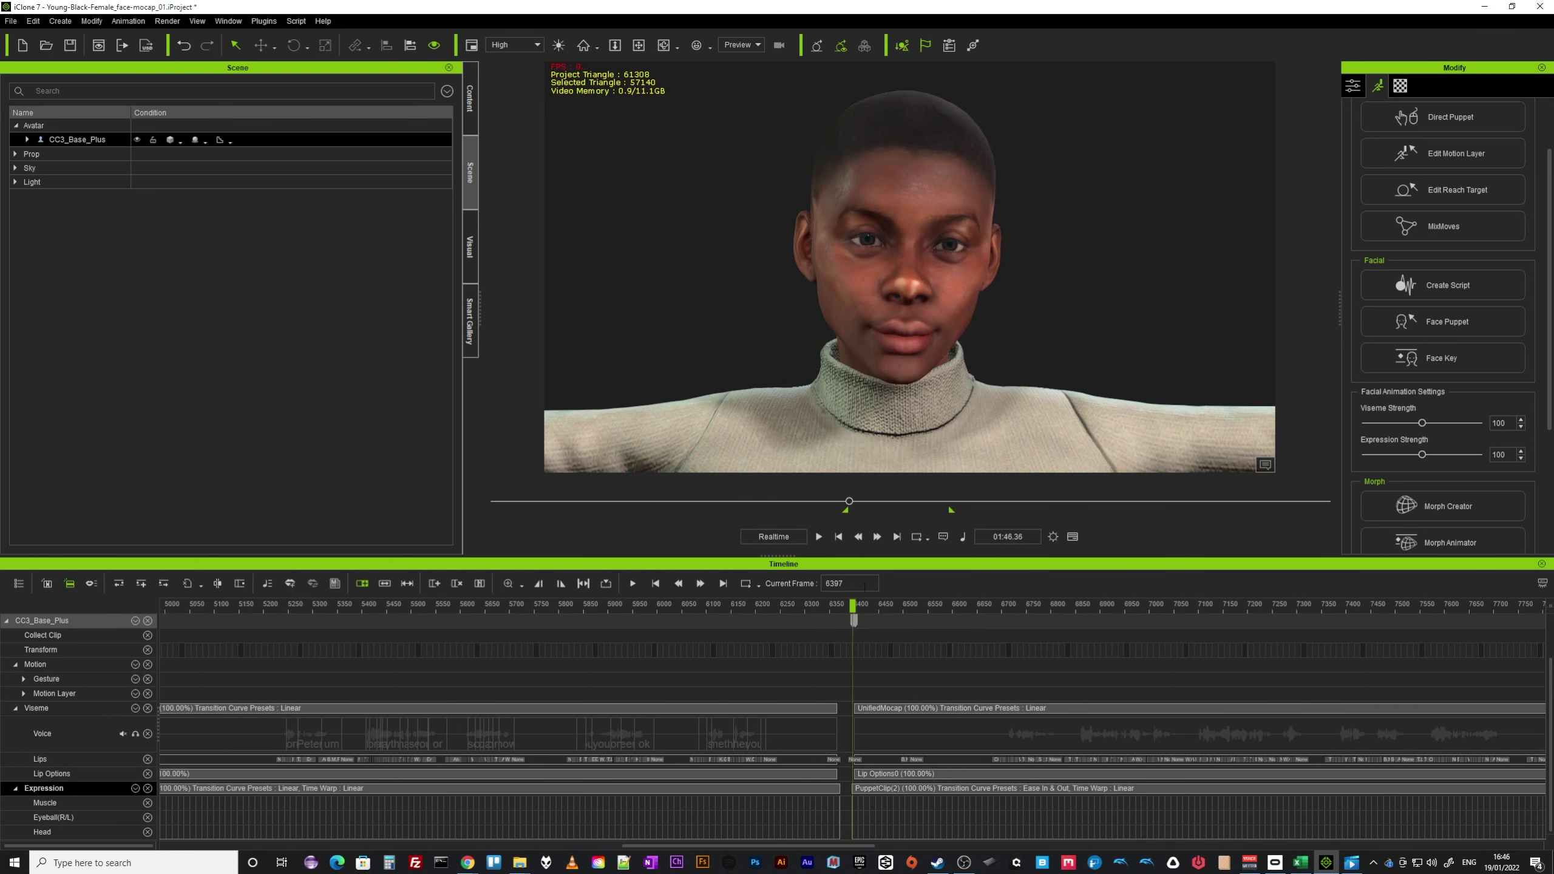
key(space)
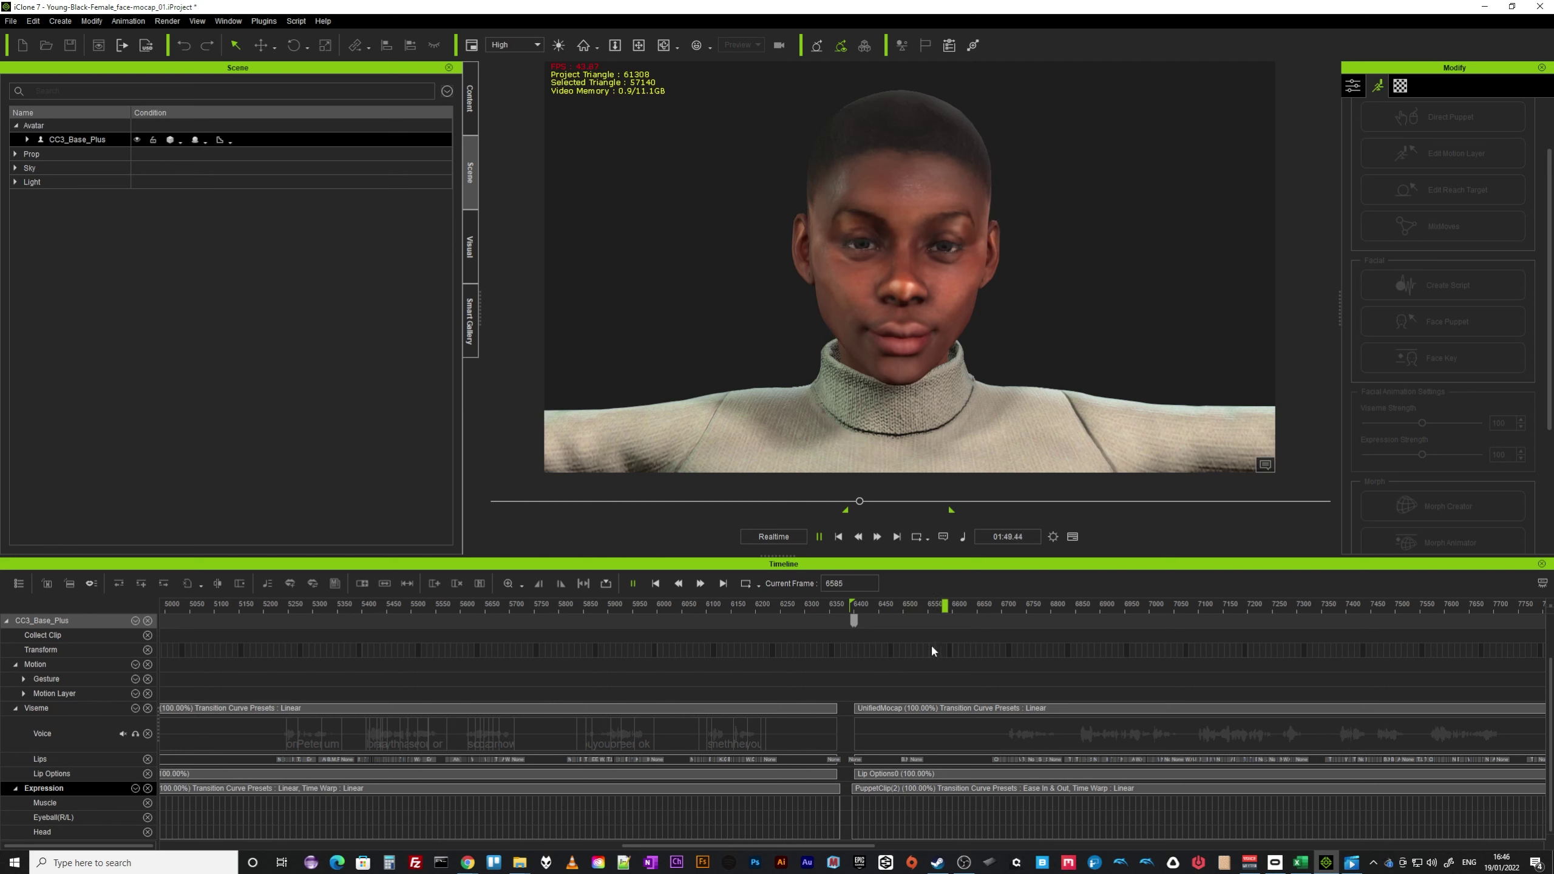
key(space)
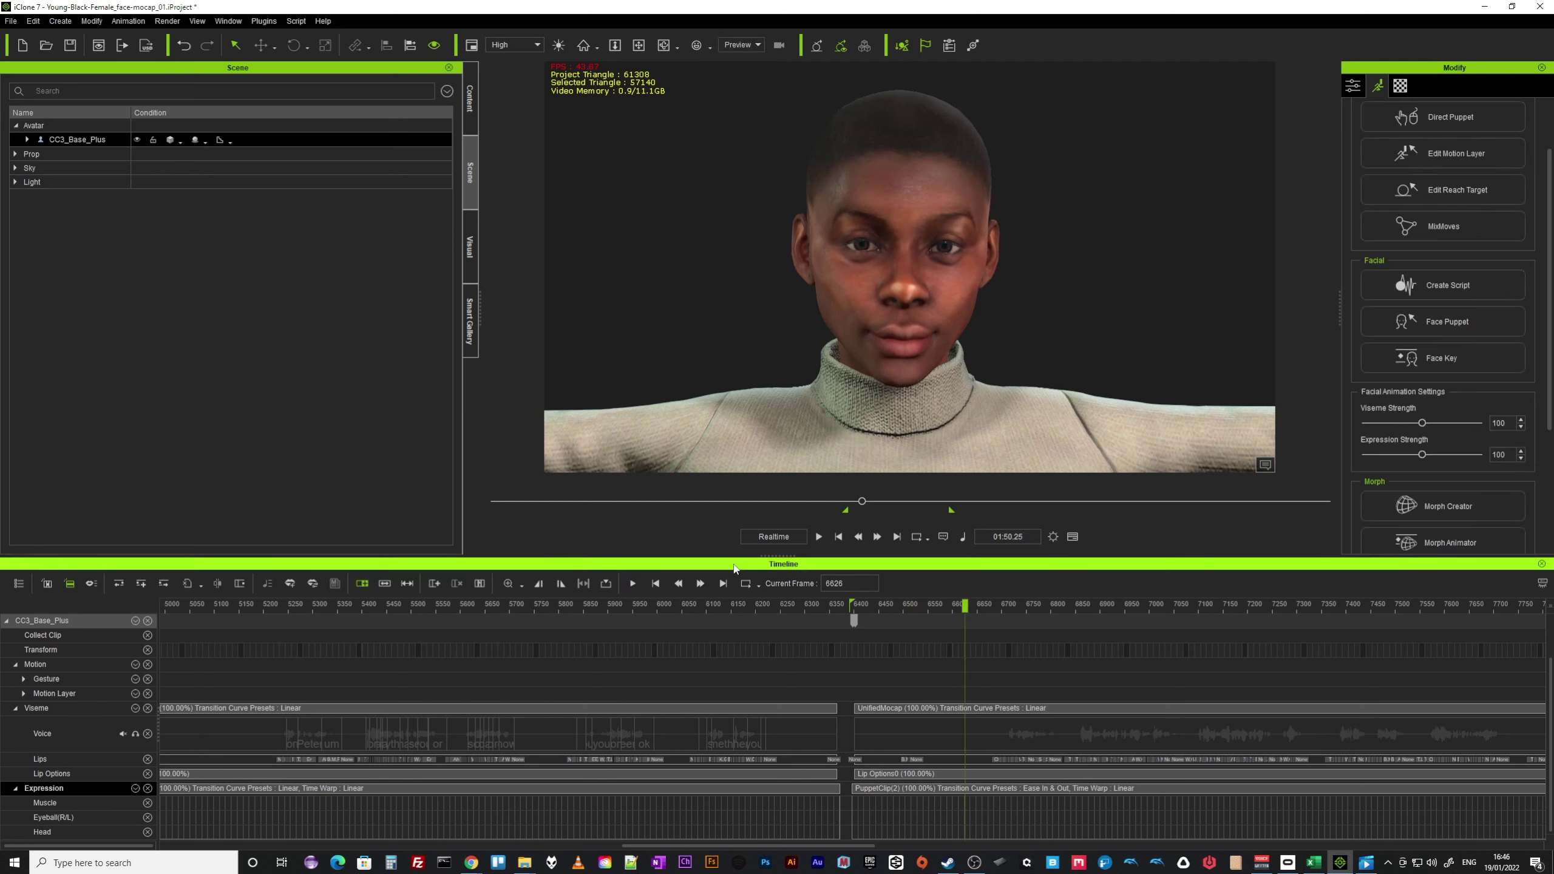
- Find where the speech begins in the new take and set the playback range start at frame 6677
click(538, 582)
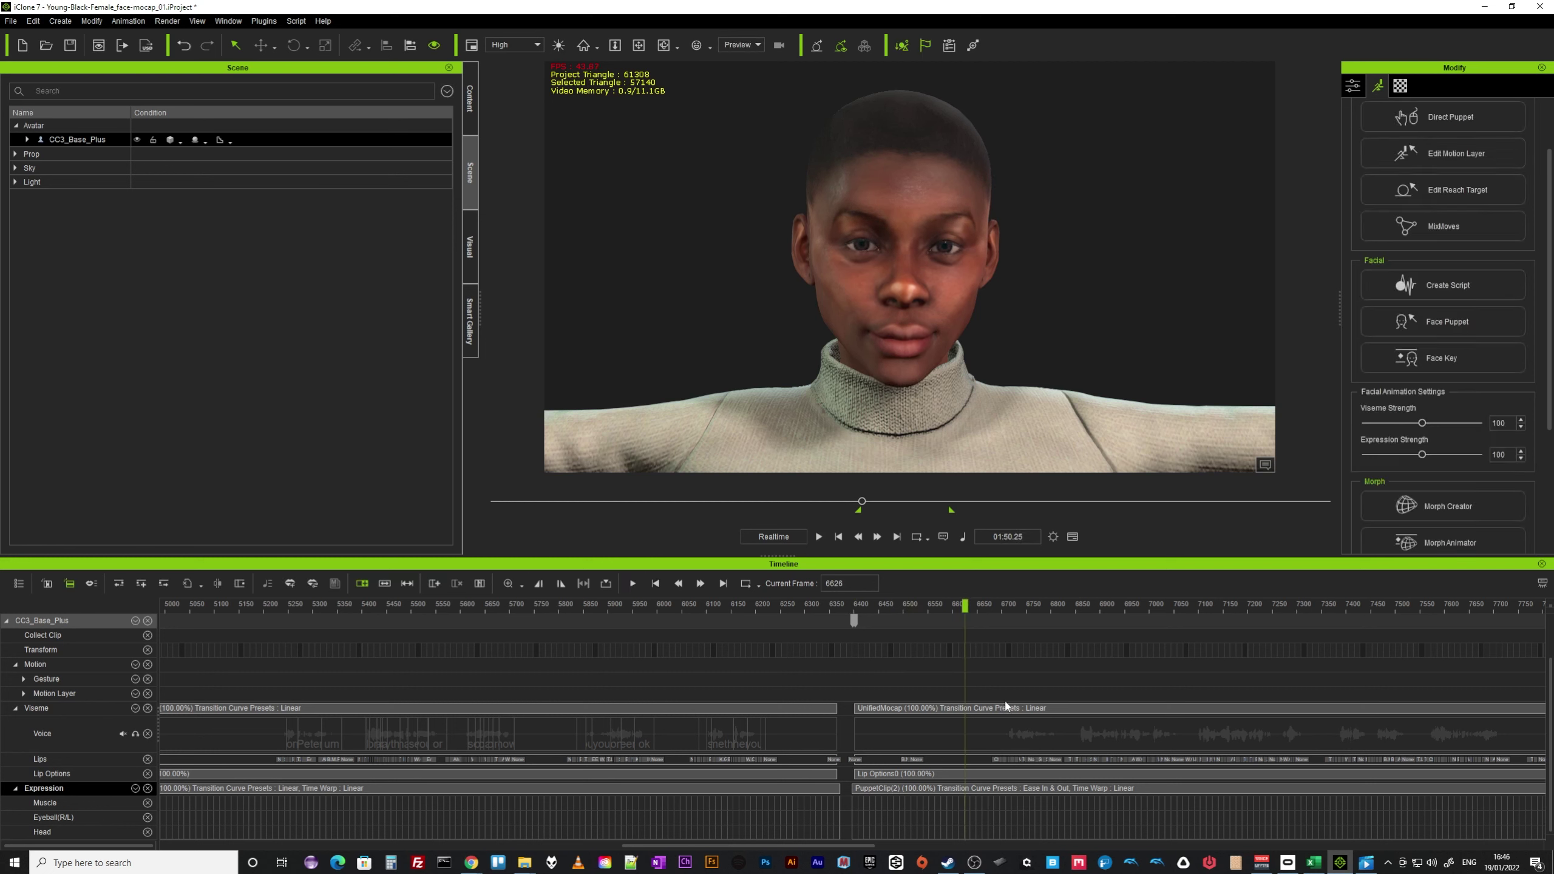
key(space)
key(space)
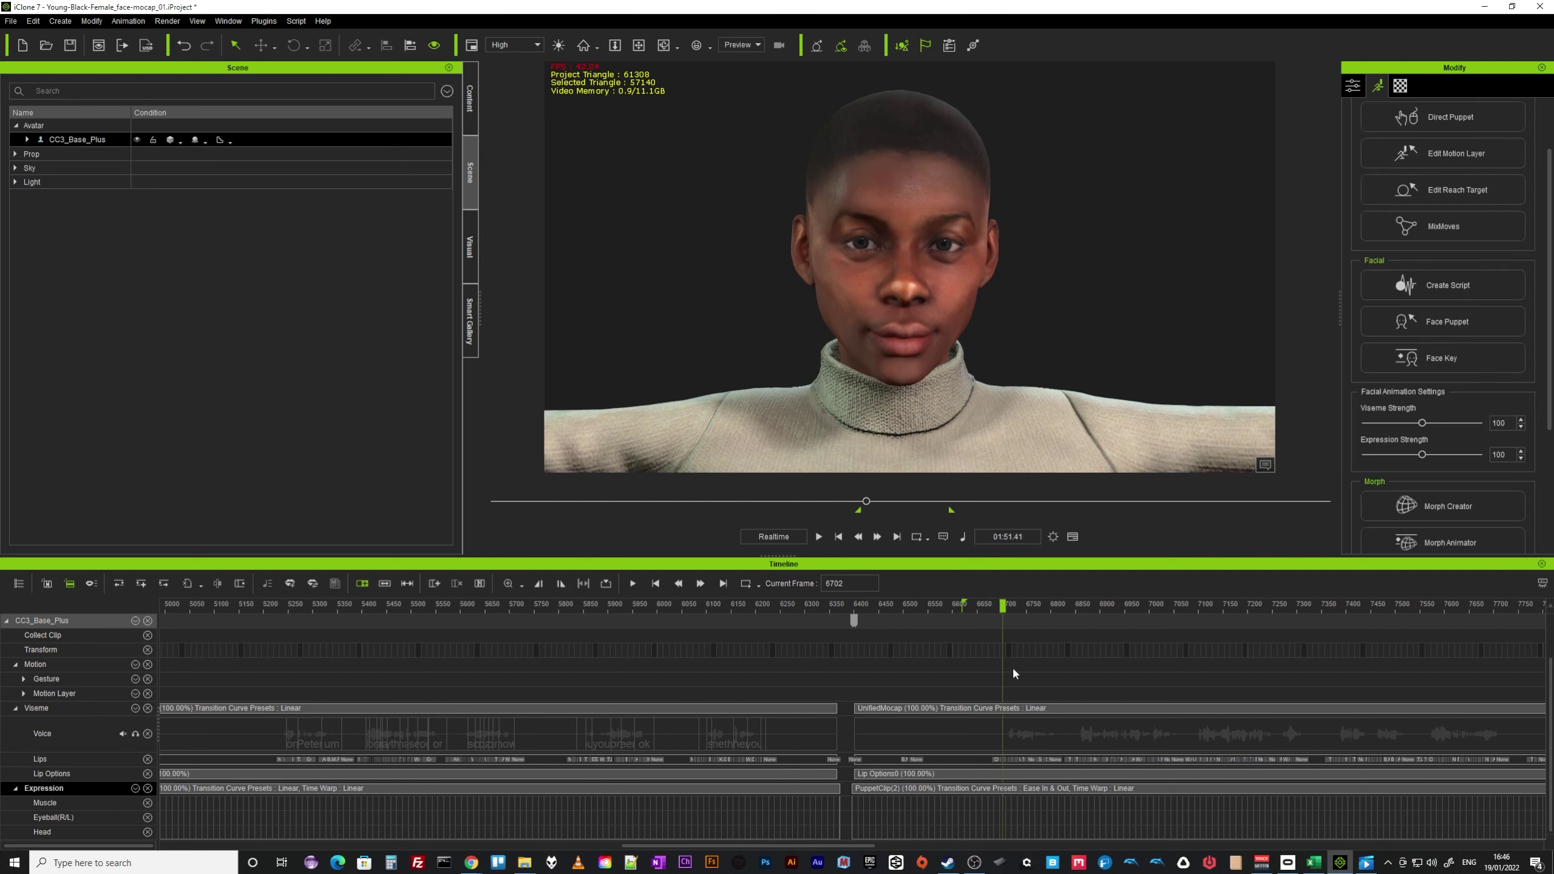
drag(1001, 606, 990, 607)
drag(823, 845, 881, 845)
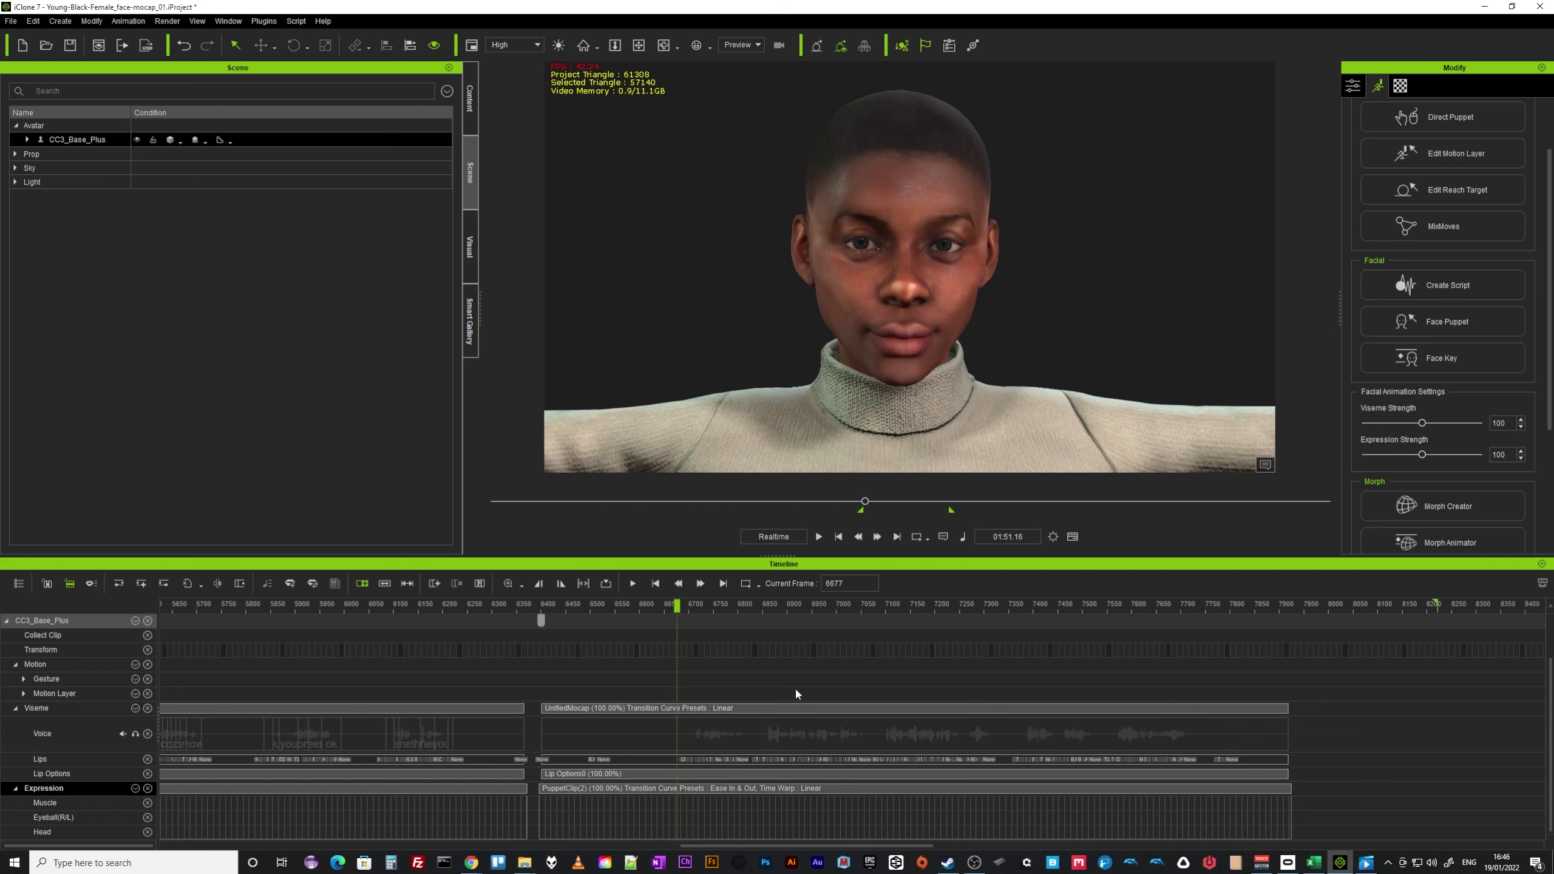
- Play the take through to the end of the speech and set the playback range end at frame 7784
key(space)
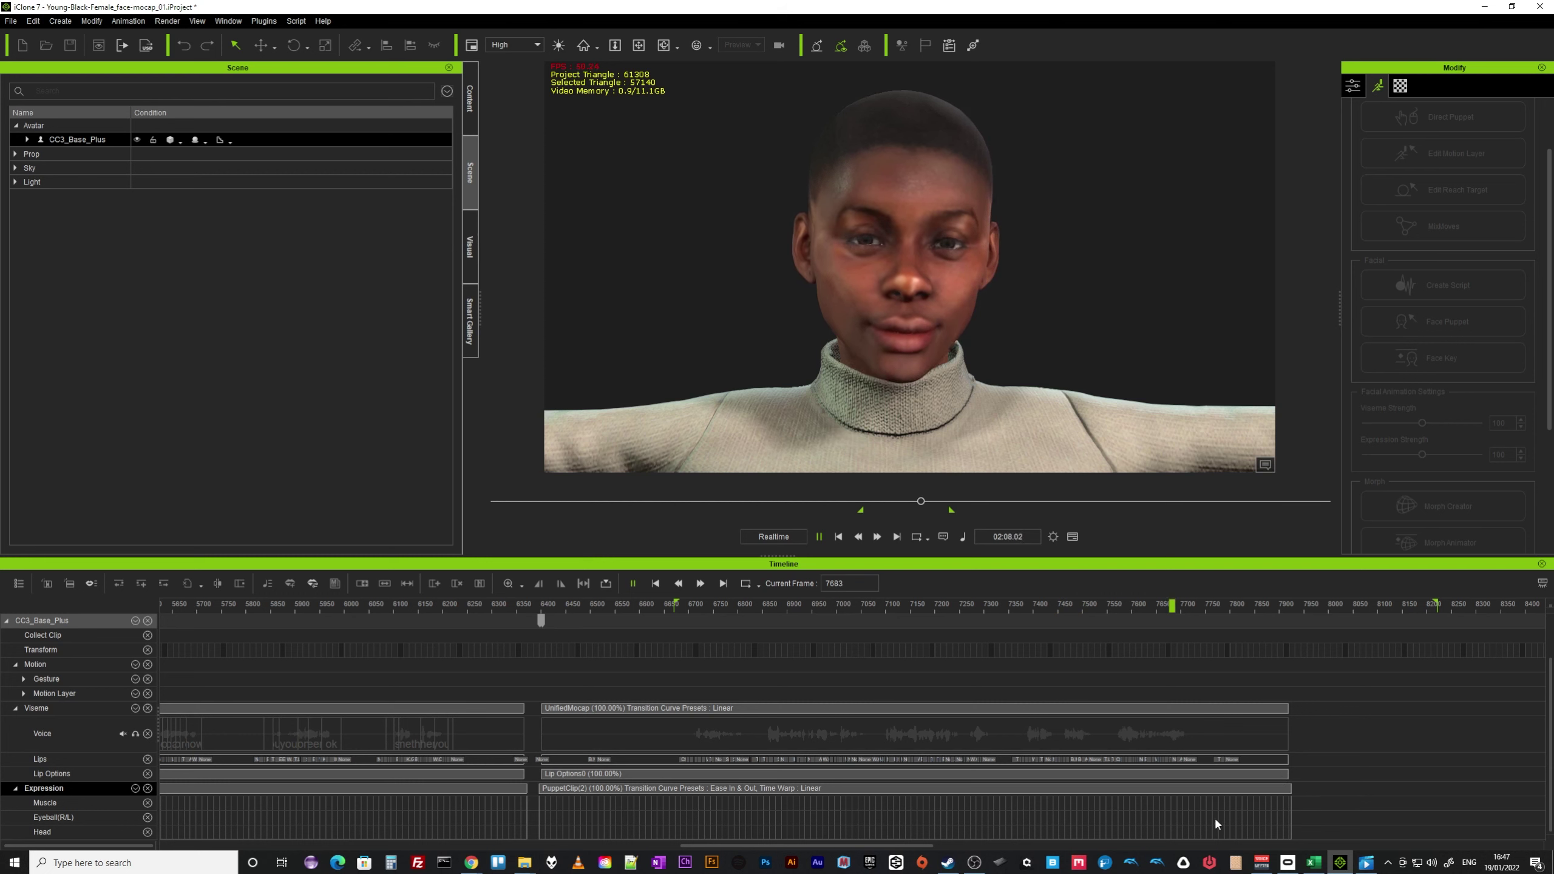
key(space)
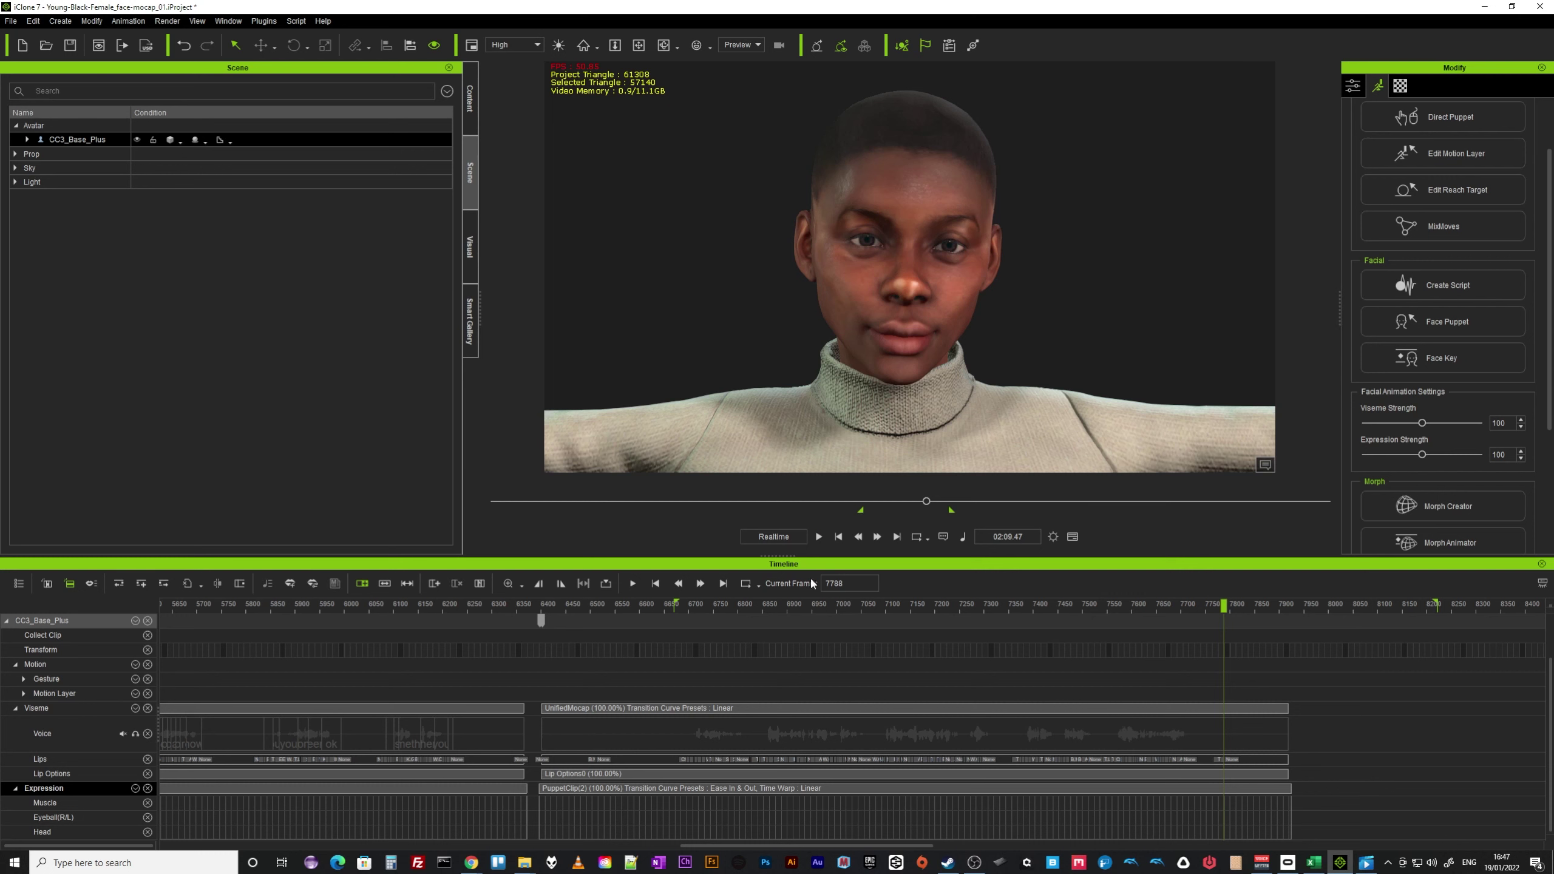
drag(1225, 606, 1222, 607)
- Read the dialogue transcript in carer_3c_angry.txt from the v2 folder, close it and return to iClone
mouse_move(539, 869)
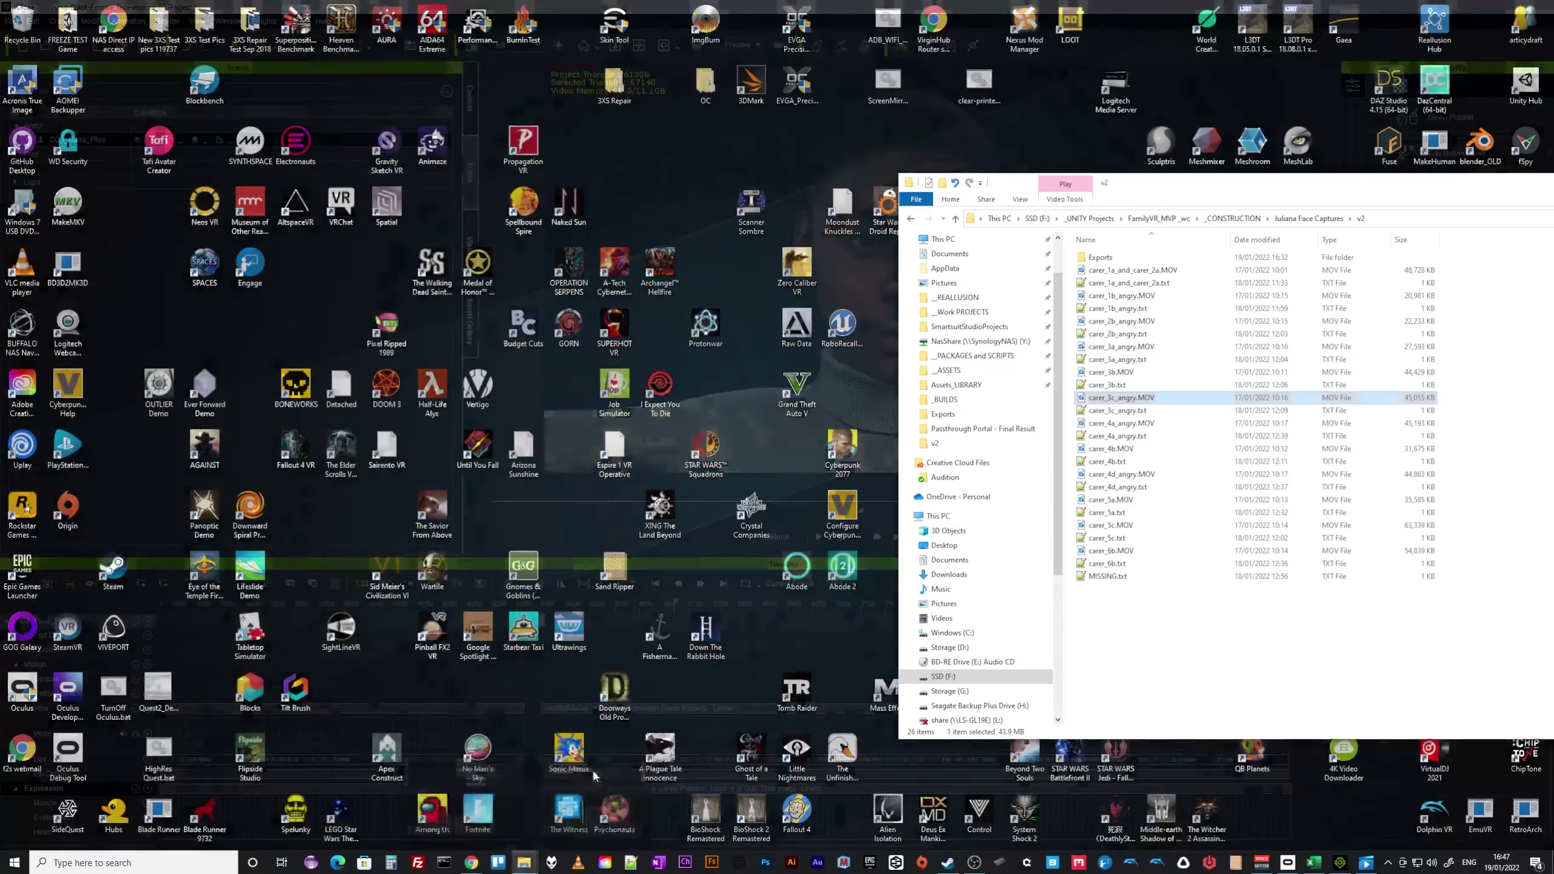
click(593, 768)
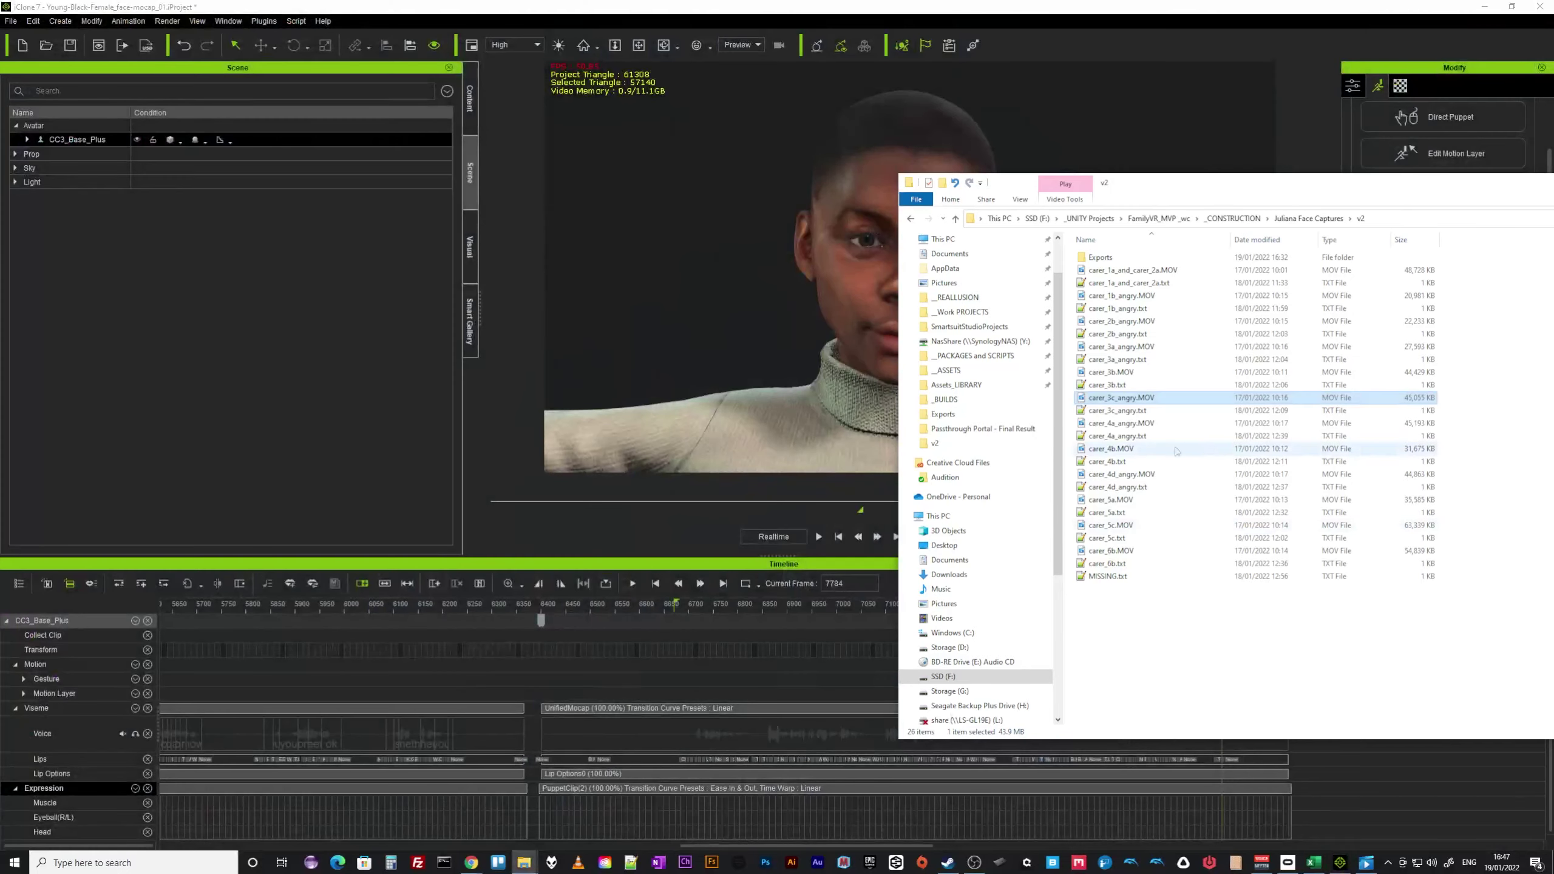
double_click(1113, 412)
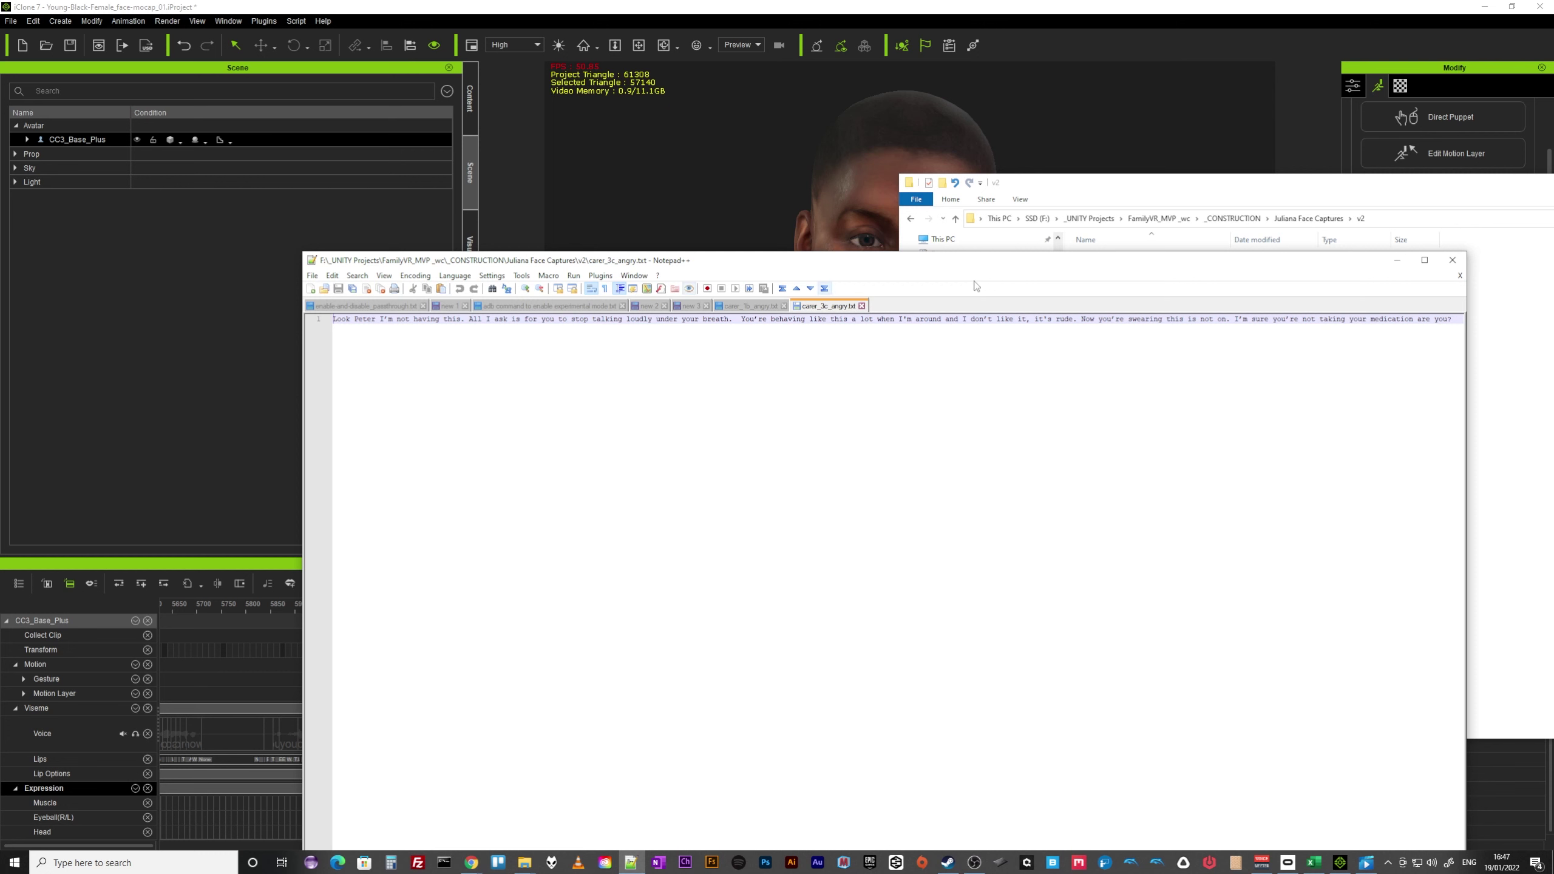
key(alt+F4)
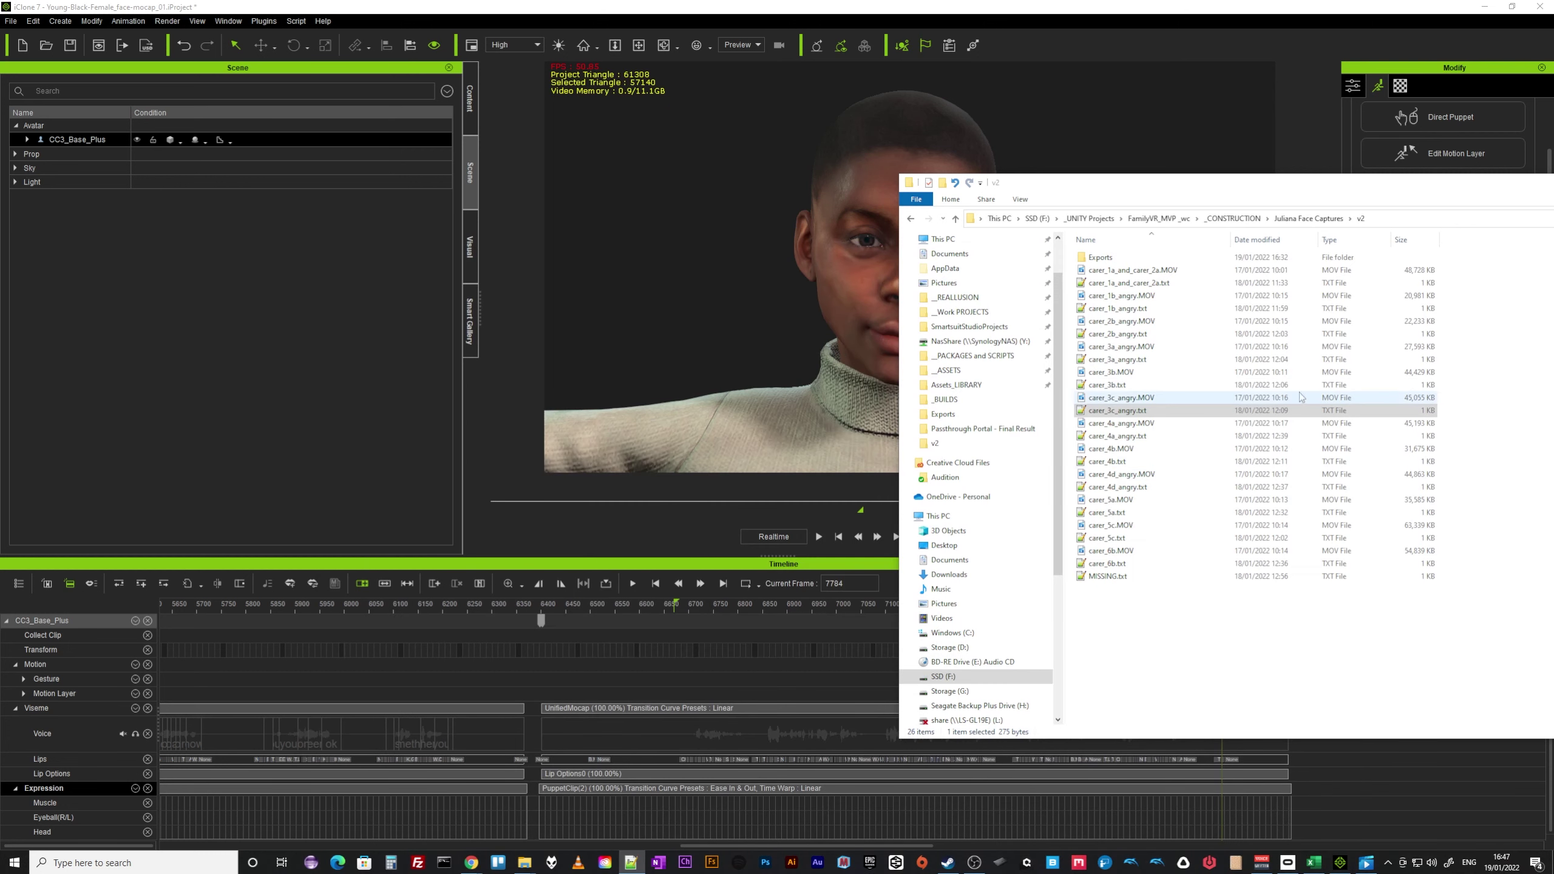
click(921, 11)
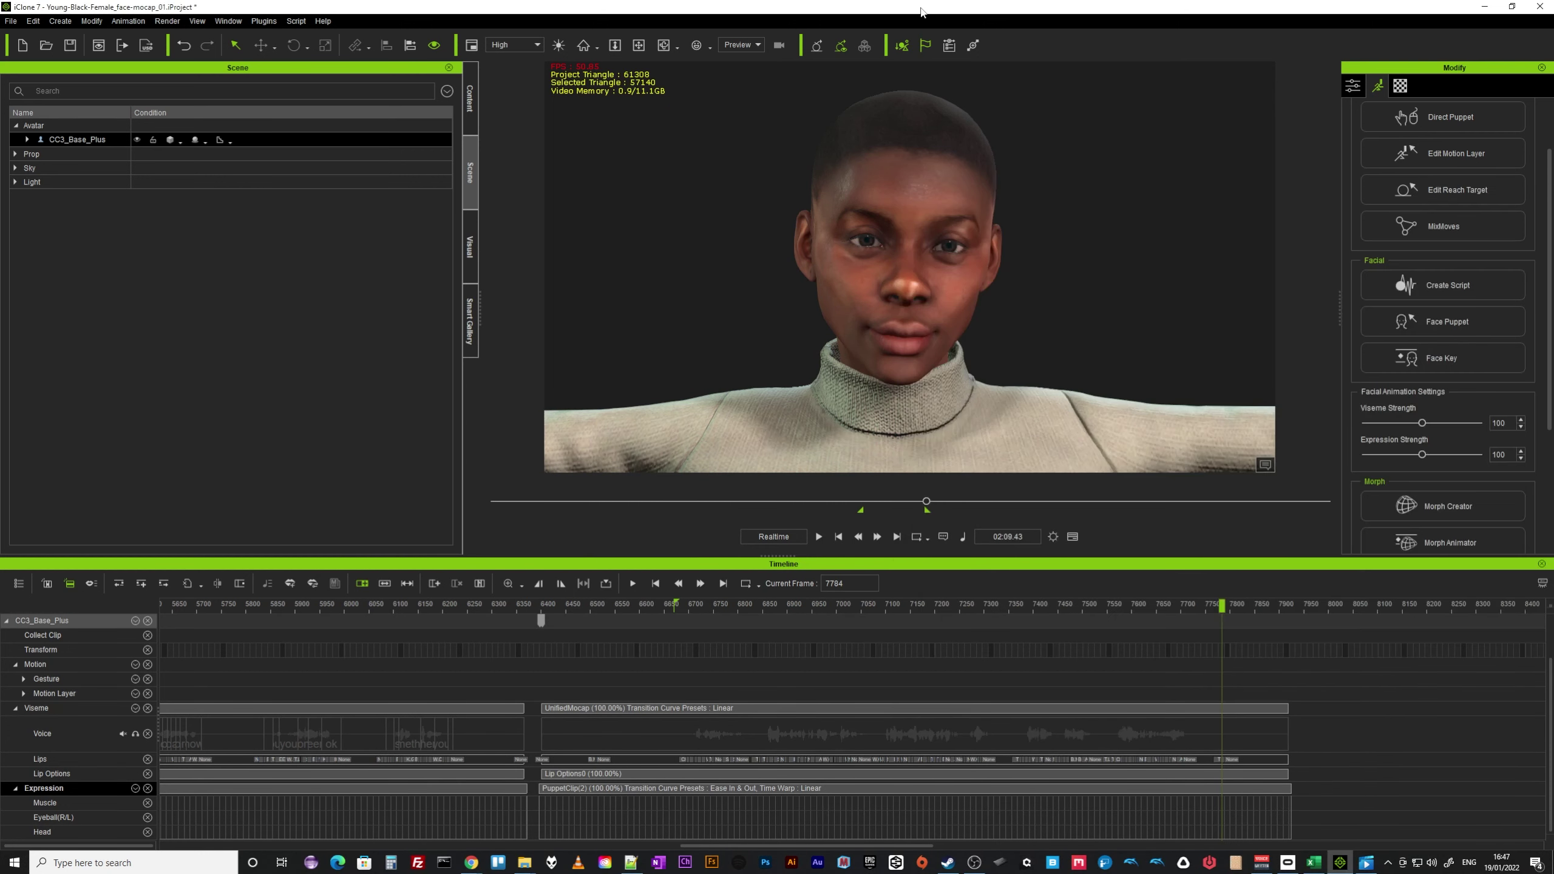
- Open AccuLips for the new take's voice clip, accepting the reset of its viseme and lips option data
click(794, 729)
right_click(794, 727)
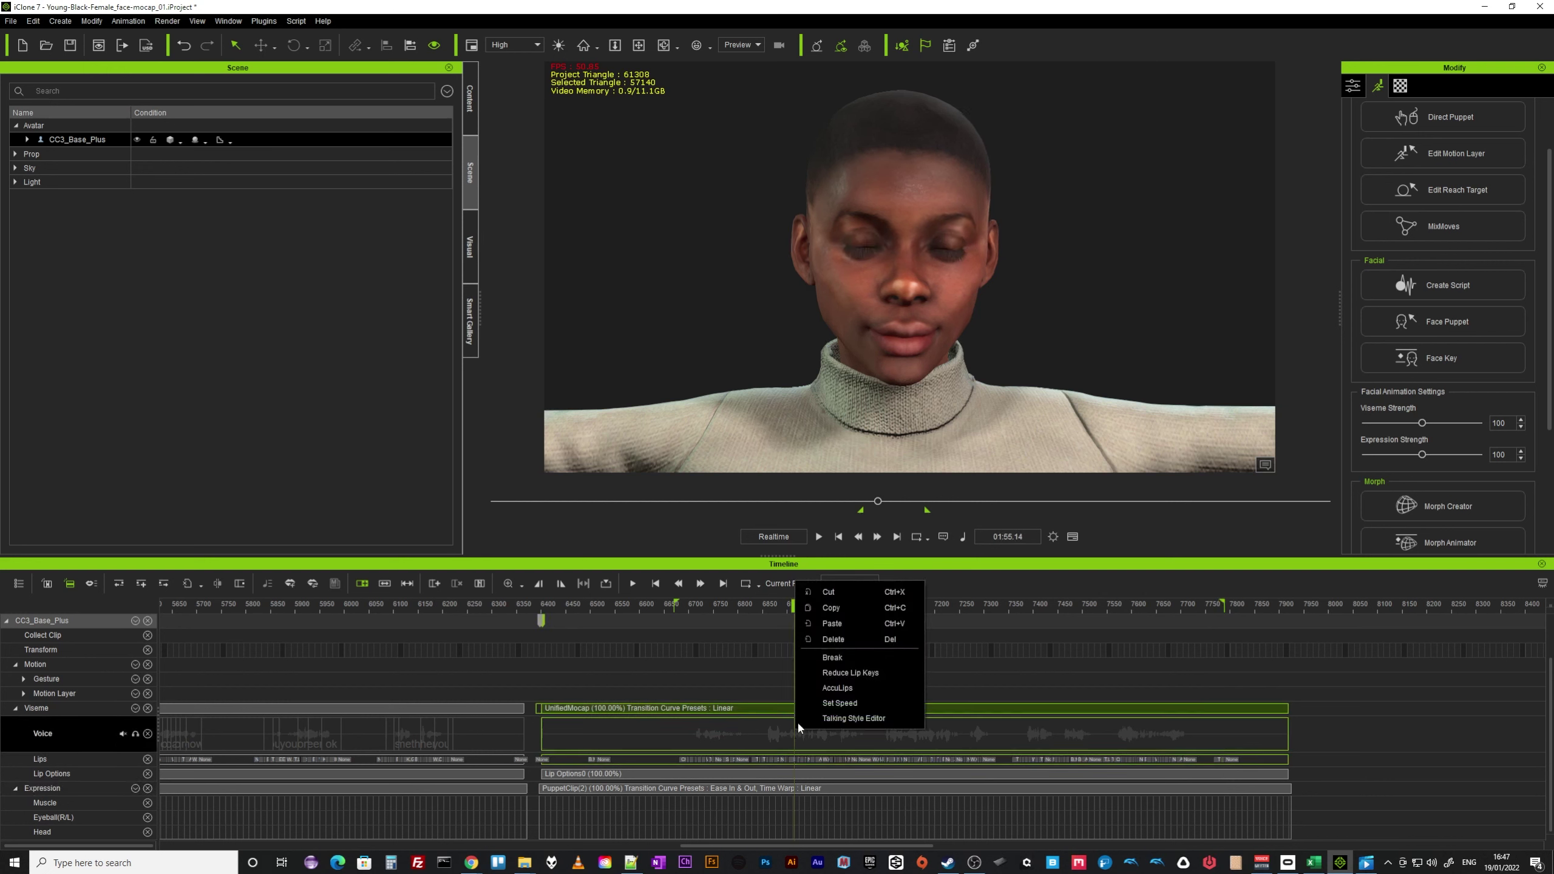
click(843, 689)
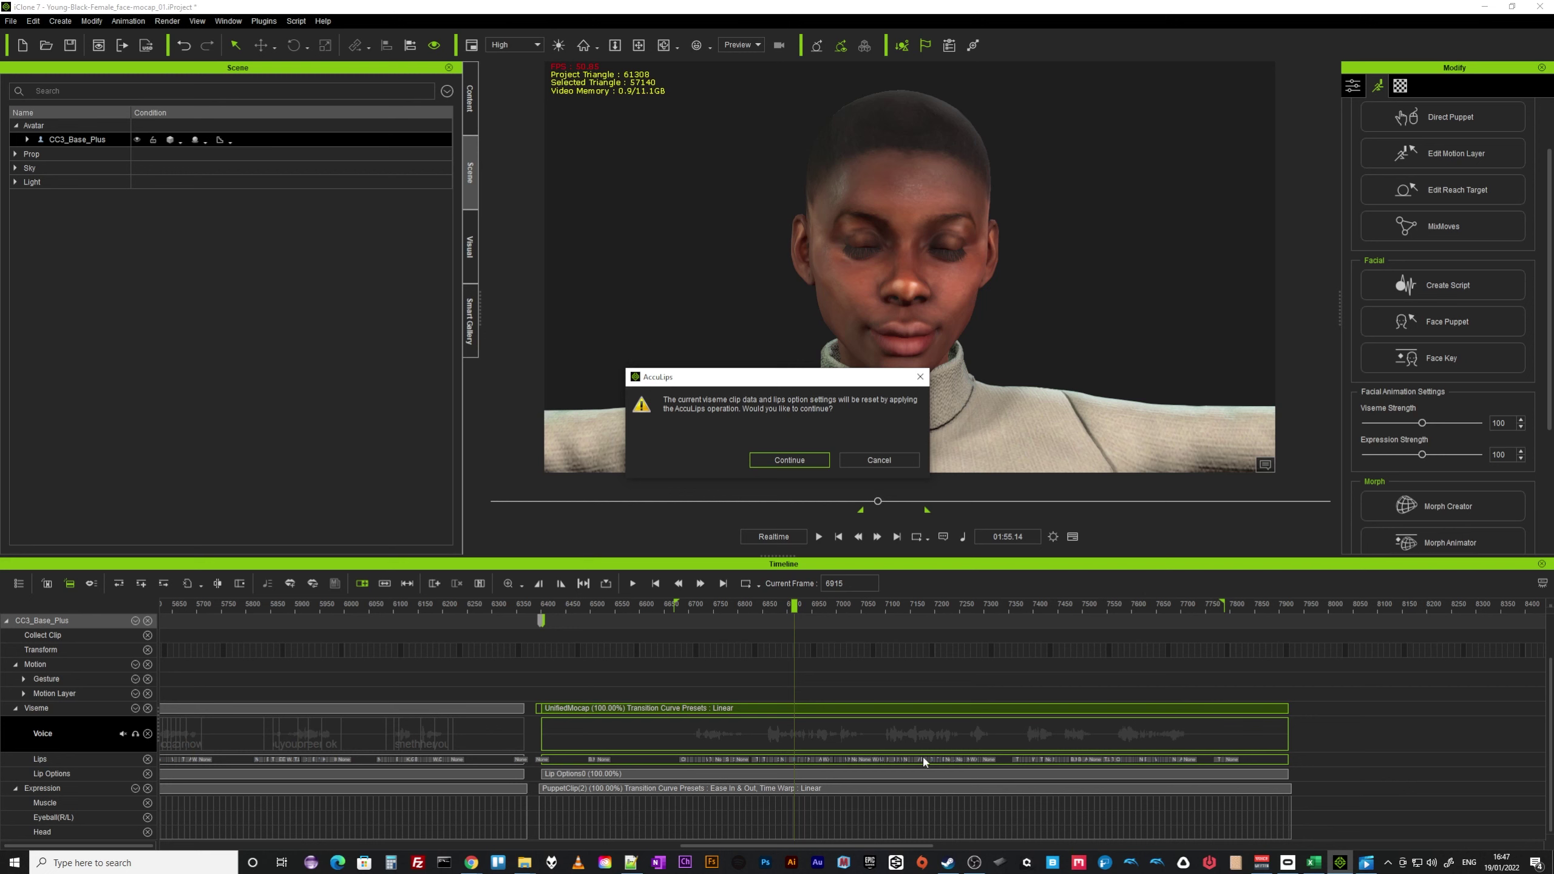
click(795, 462)
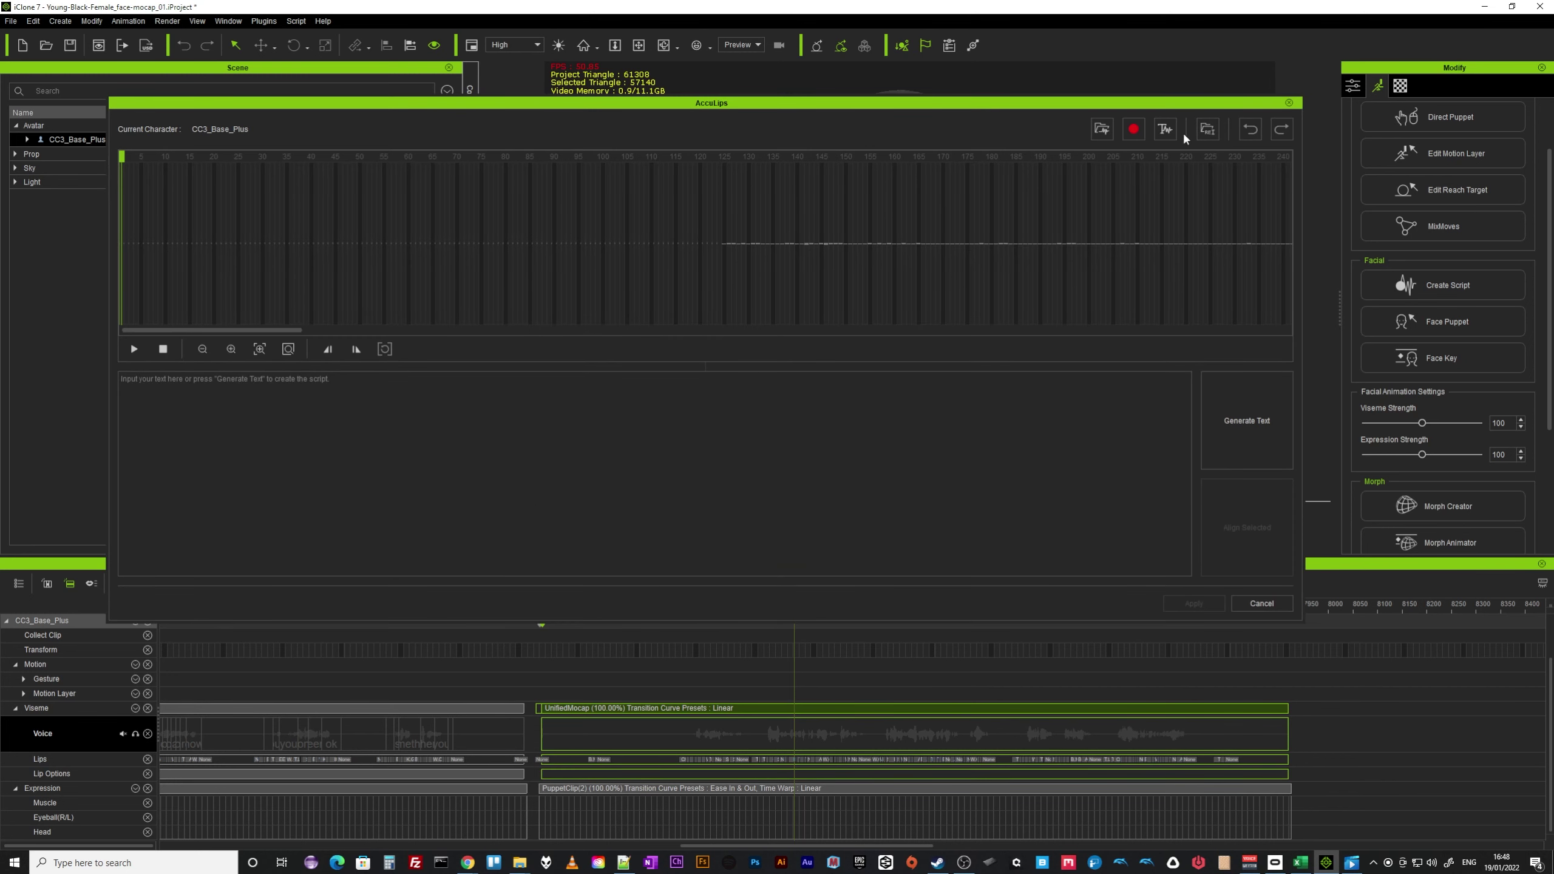
- Import the transcript carer_3c_angry.txt from the v2 folder into AccuLips and align its words with the voice clip
click(1205, 130)
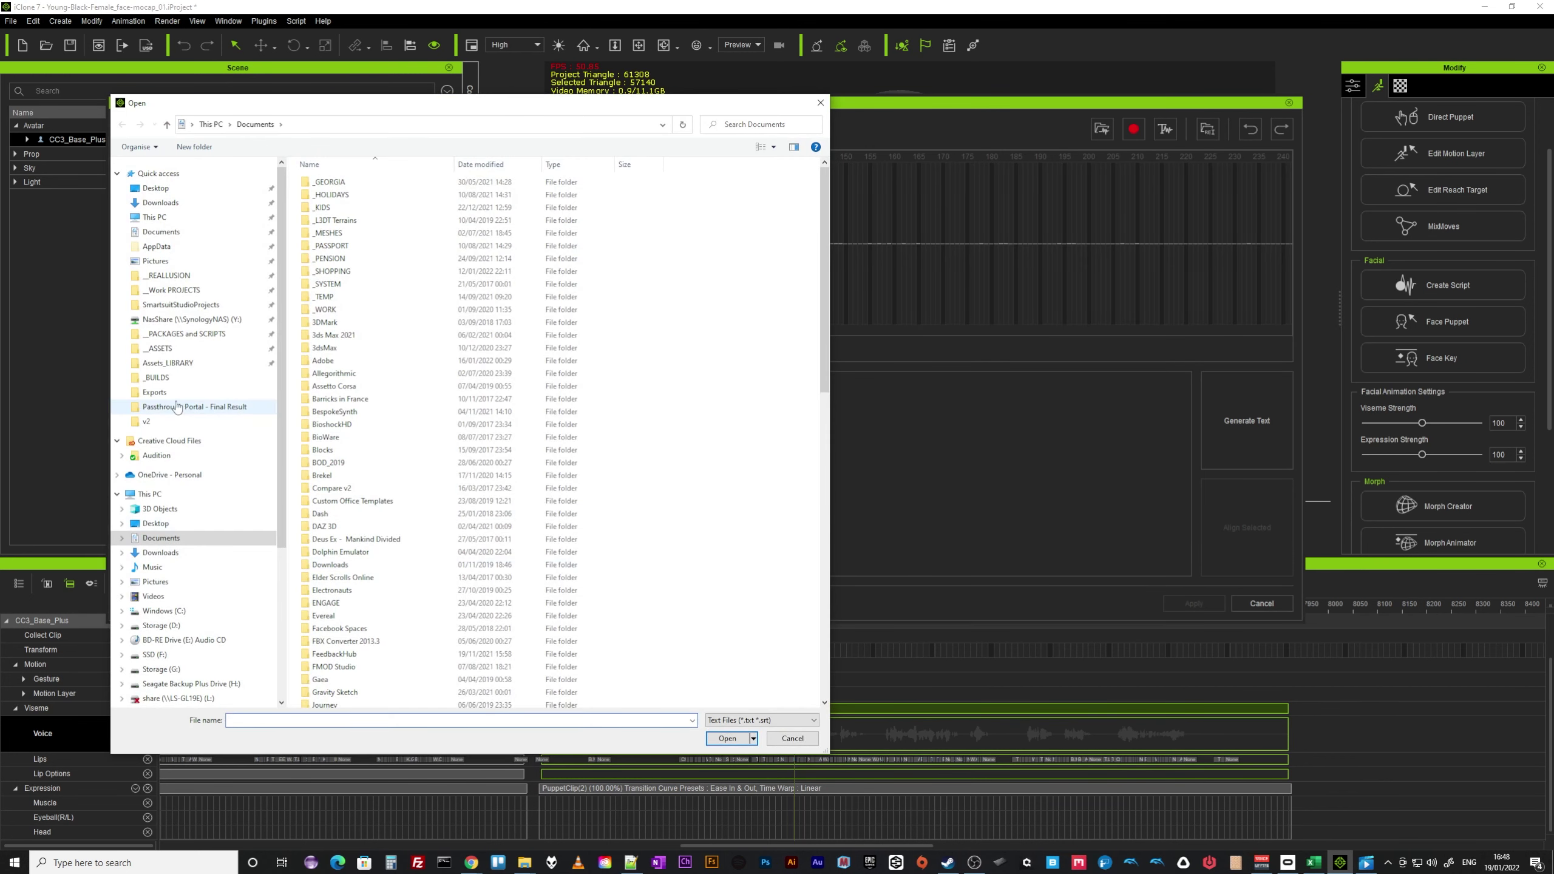
click(147, 422)
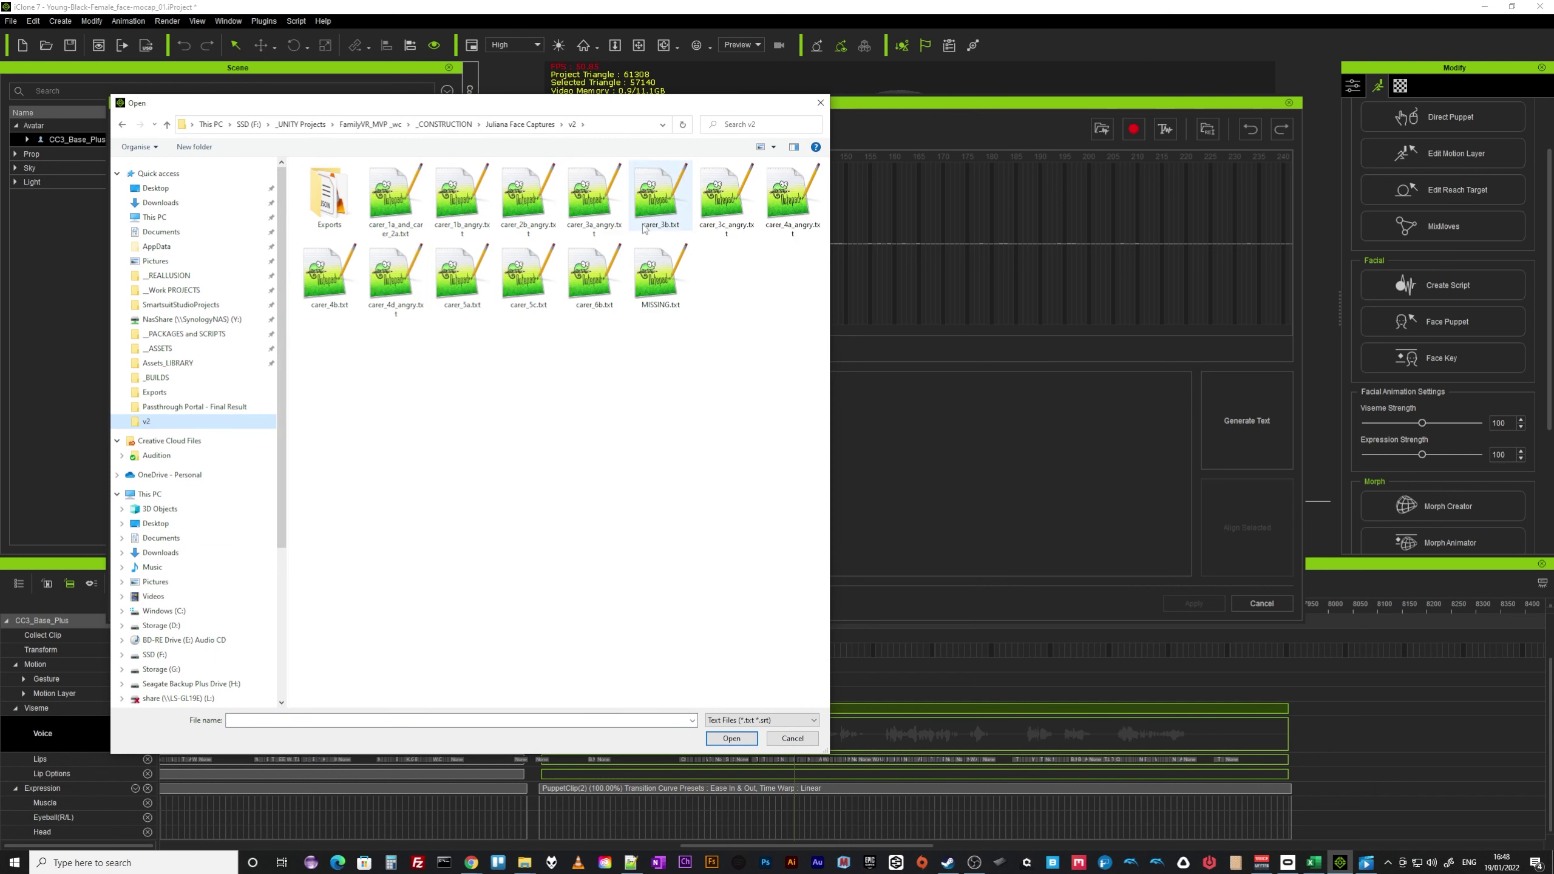
click(721, 202)
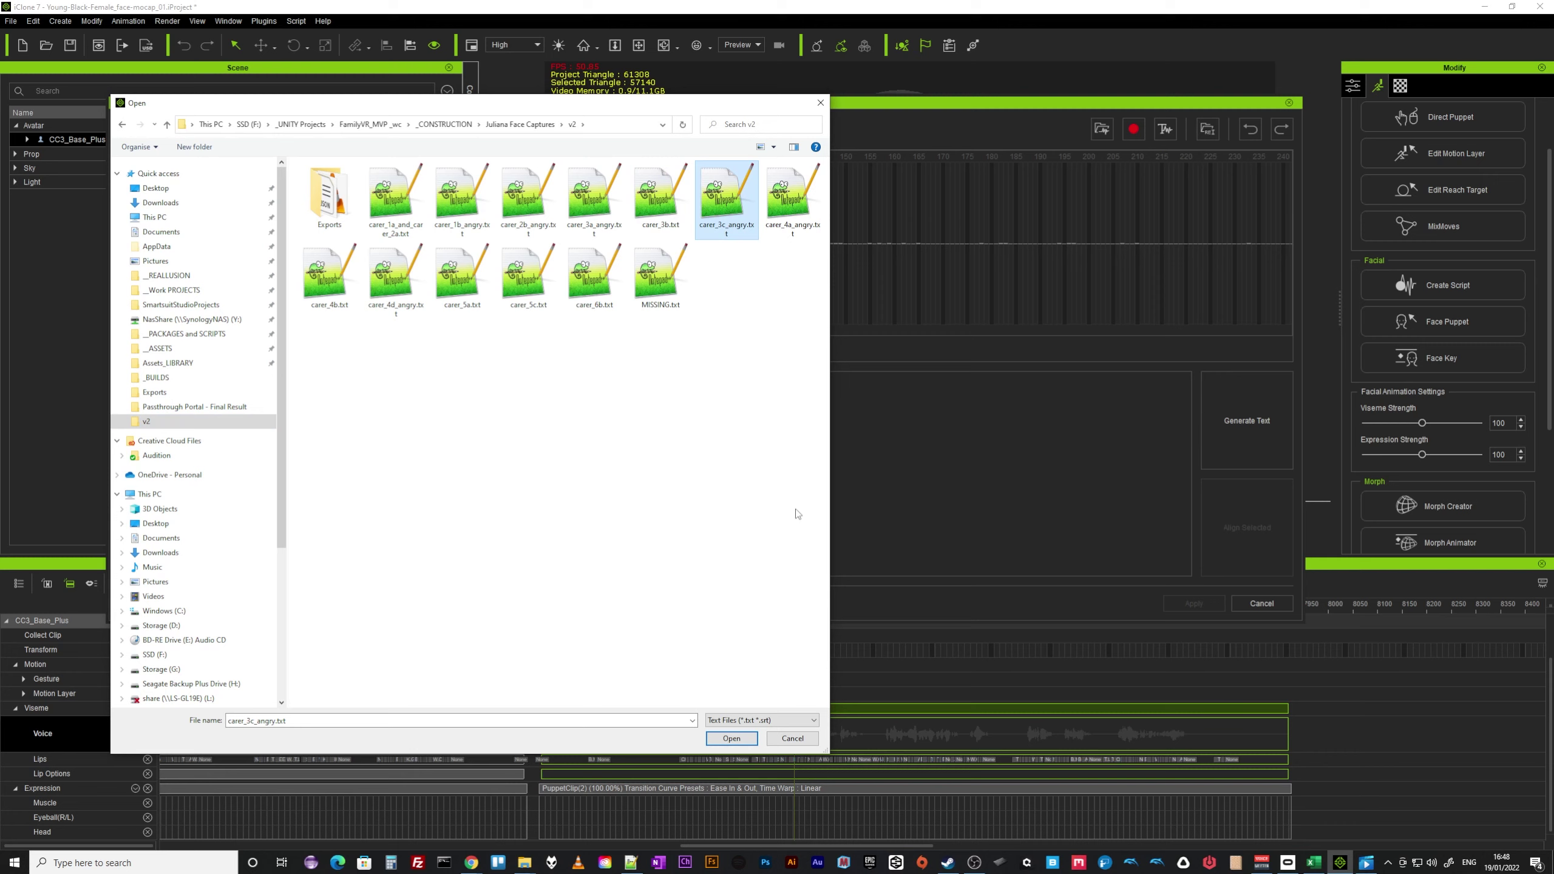
click(740, 738)
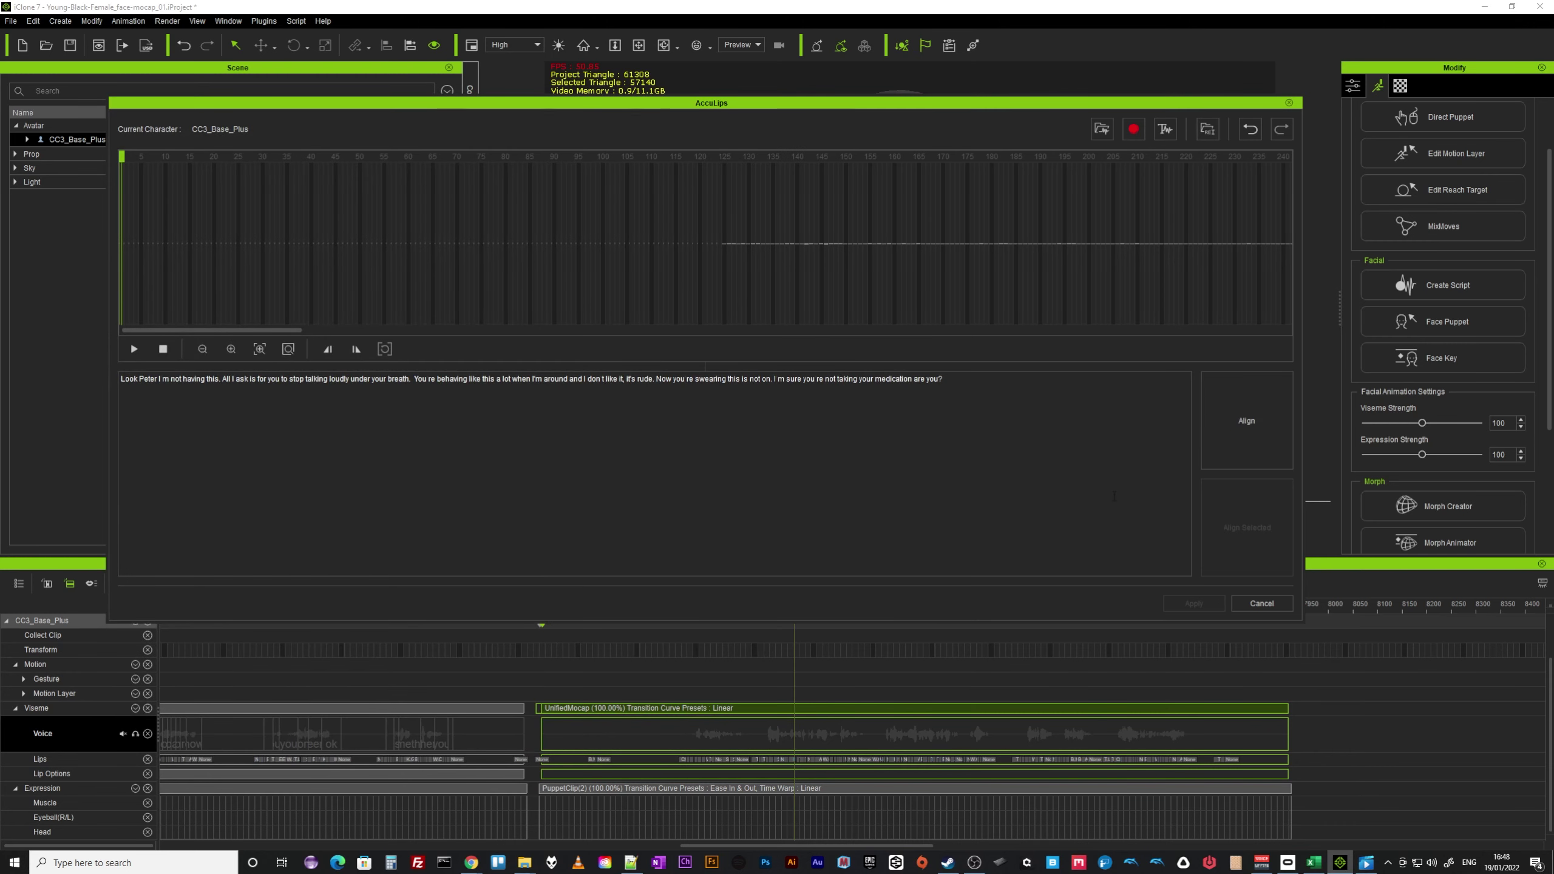
click(1241, 427)
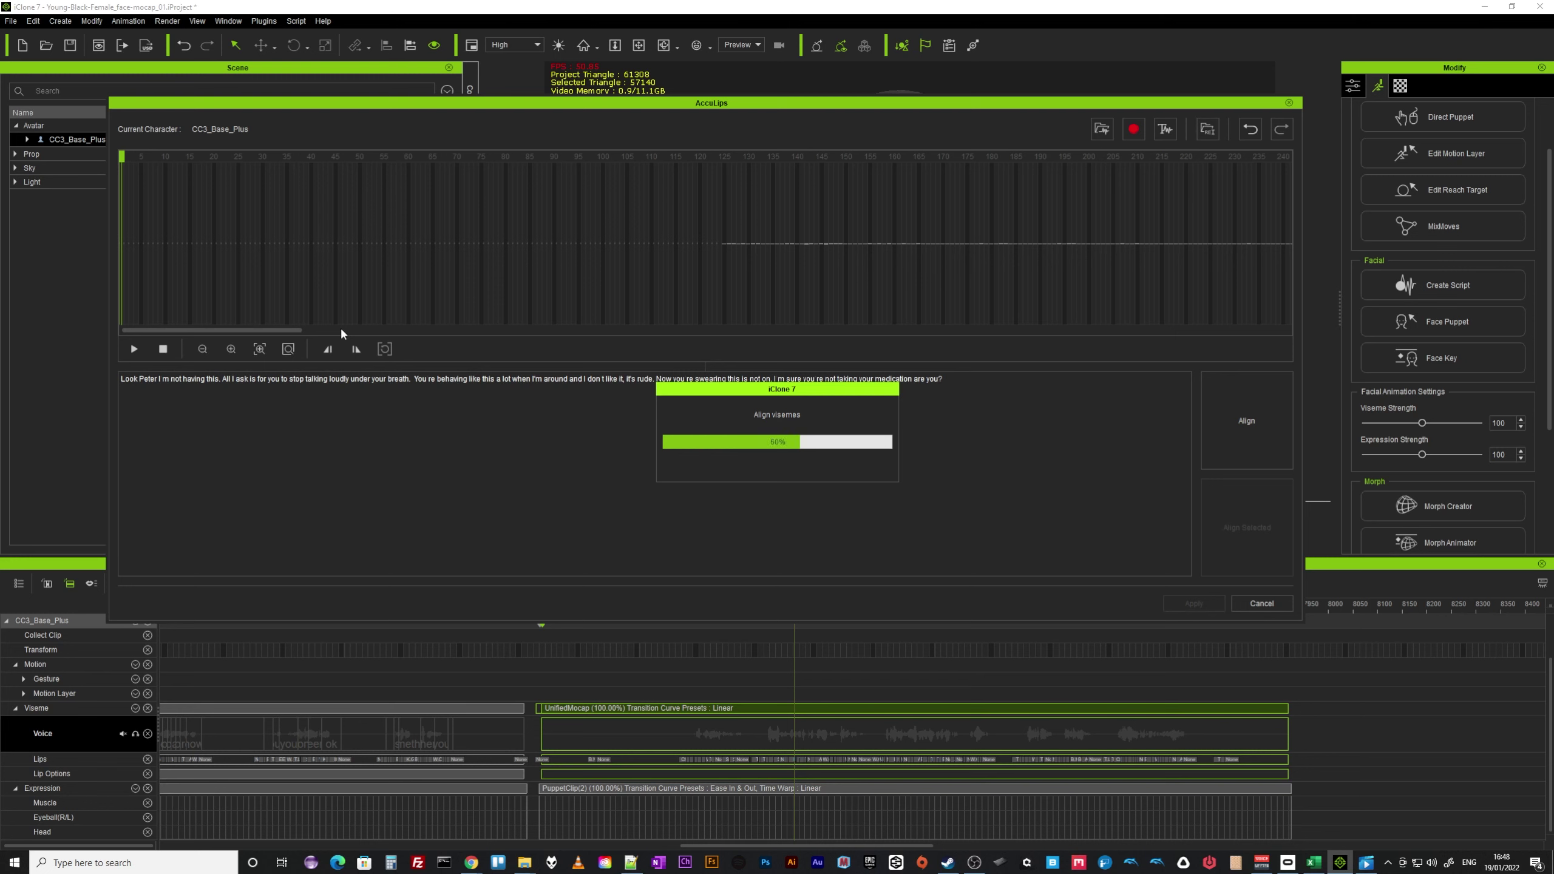
- Play the aligned take from before "Look Peter" to "under your breath" to check the word timing against the waveform
click(289, 350)
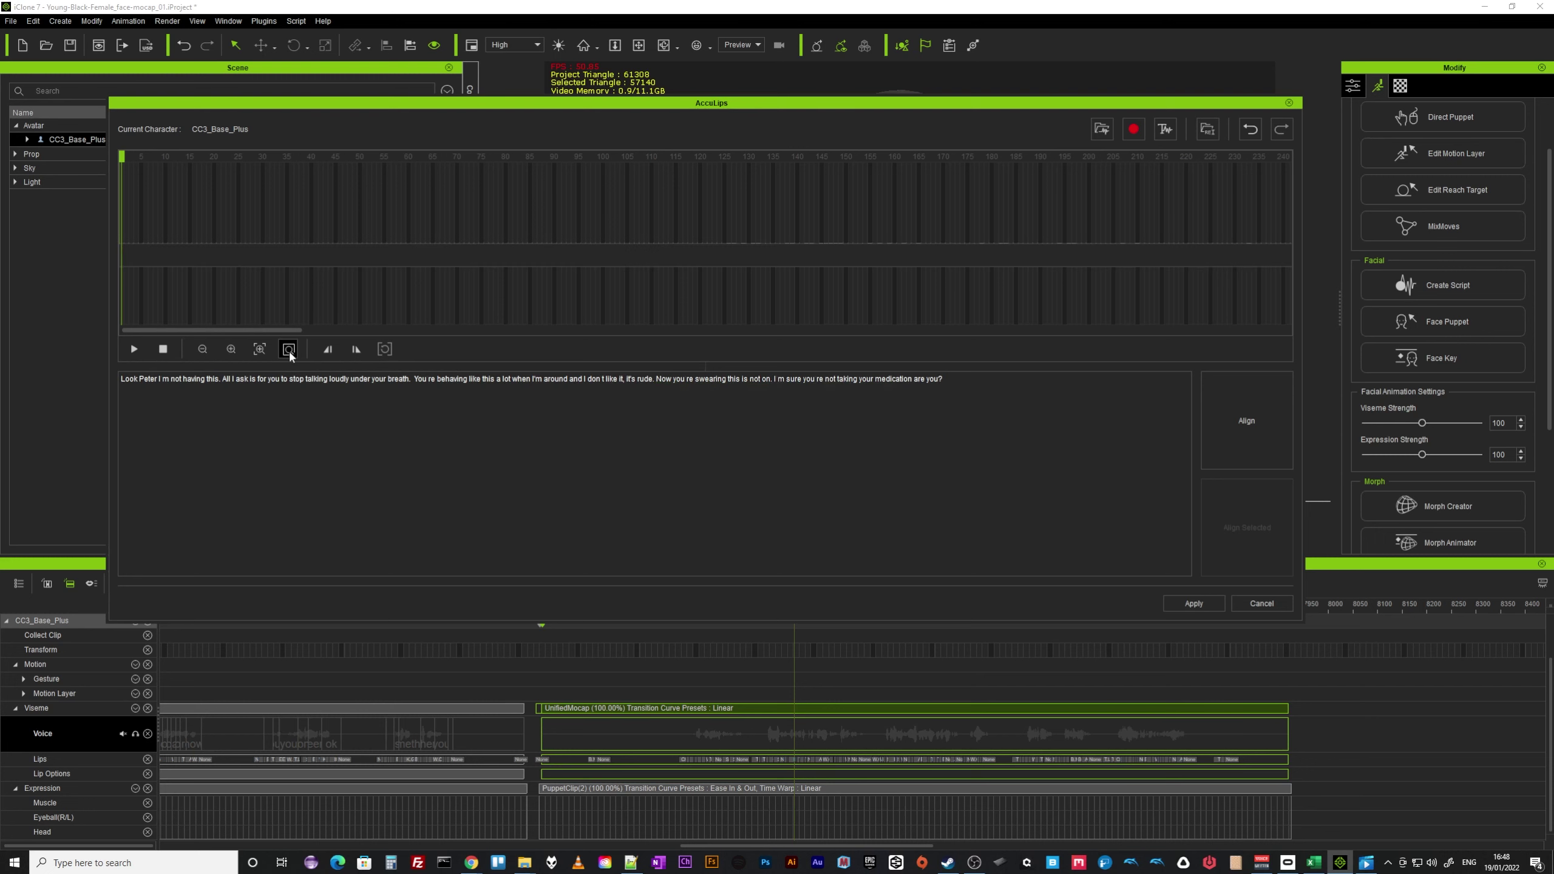
scroll(359, 316, up, 2)
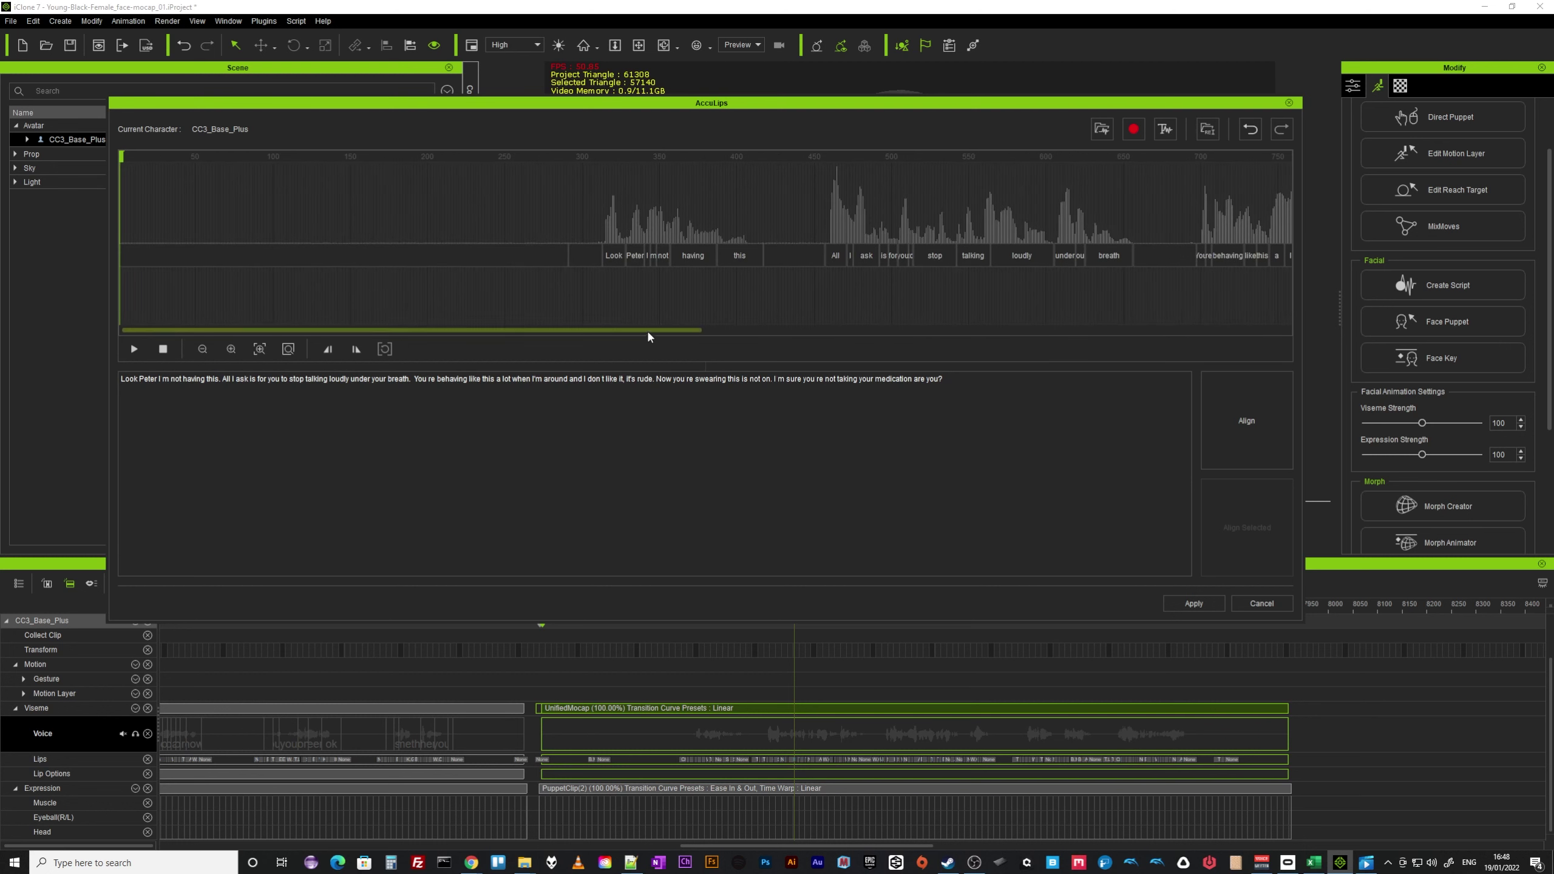
scroll(646, 329, up, 2)
scroll(624, 300, down, 2)
click(477, 165)
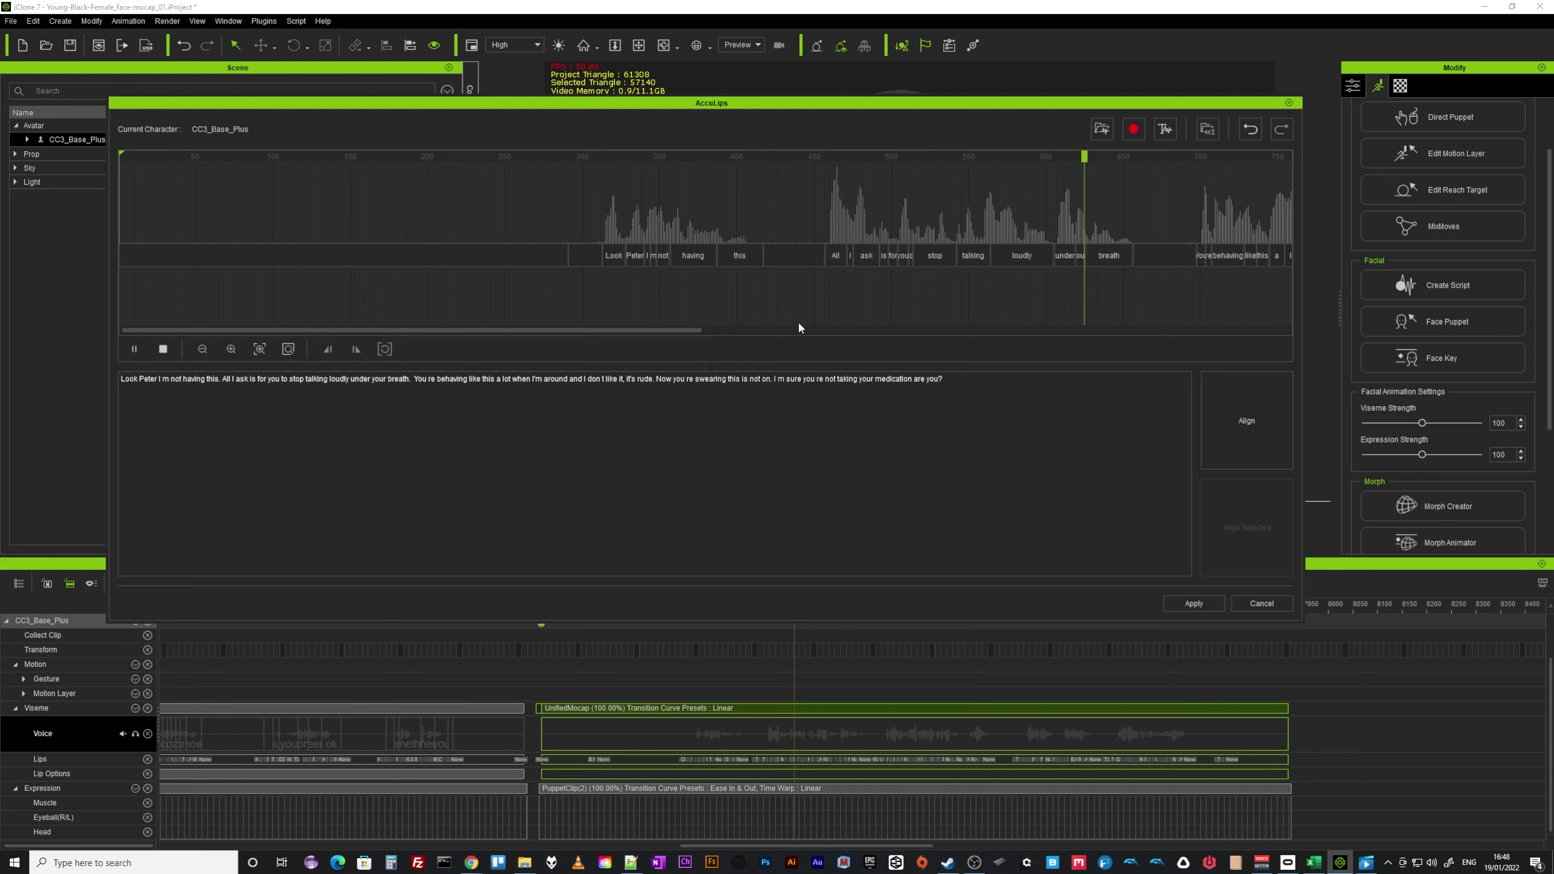
click(598, 331)
click(987, 164)
mouse_move(988, 162)
mouse_down()
mouse_move(974, 162)
mouse_move(1013, 162)
mouse_move(997, 162)
mouse_up()
- Shift the word boundaries of "under", "your" and "breath" slightly later to match the waveform, and replay the phrase
drag(561, 331, 650, 331)
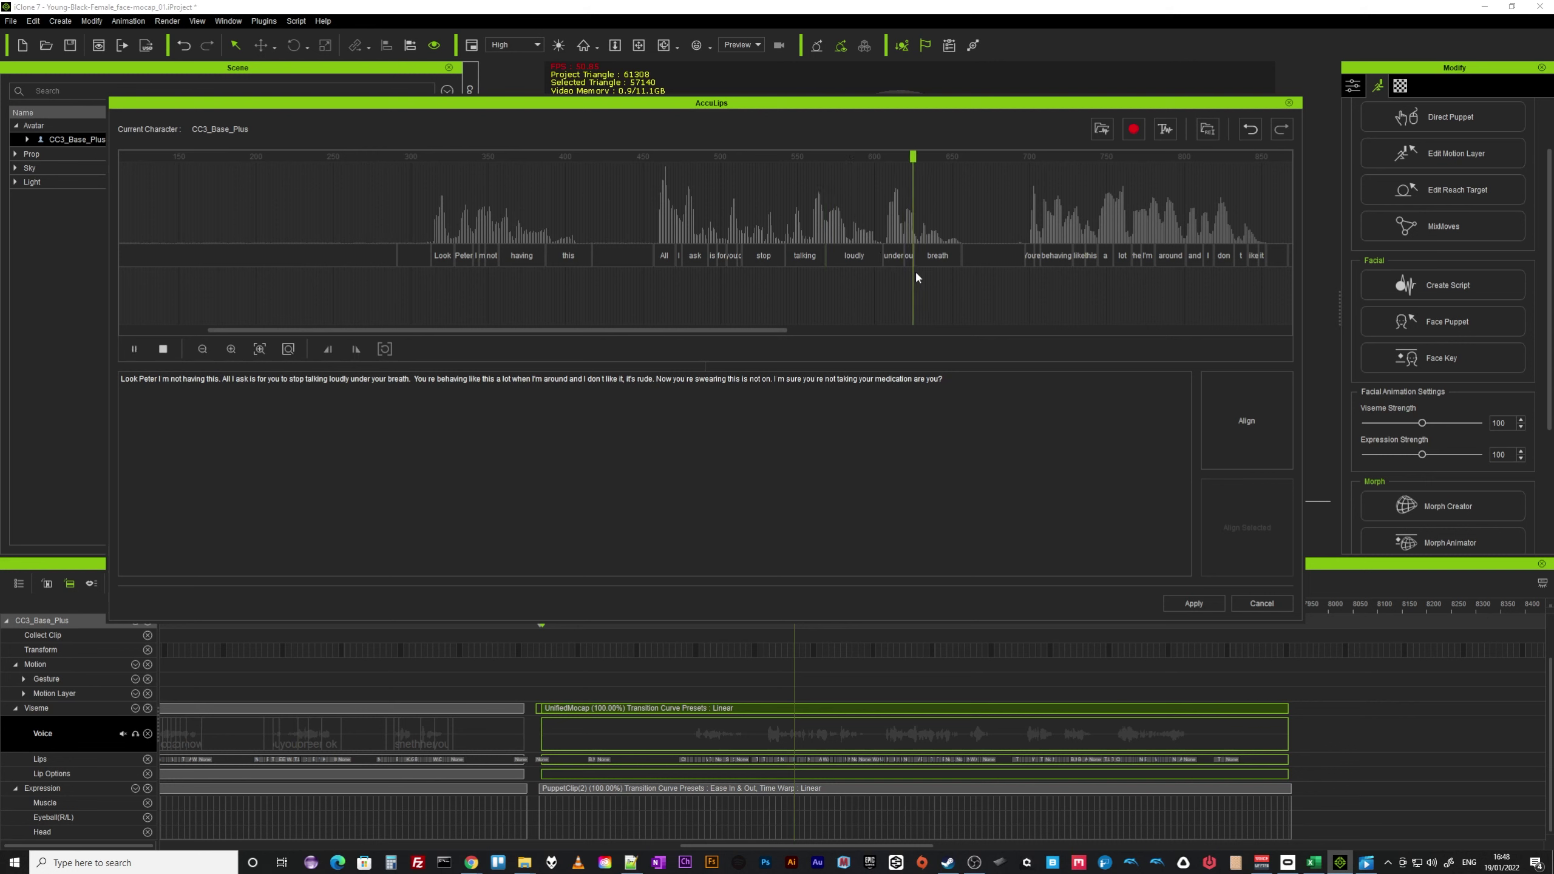
mouse_move(894, 173)
mouse_down()
mouse_move(821, 161)
mouse_move(886, 178)
mouse_up()
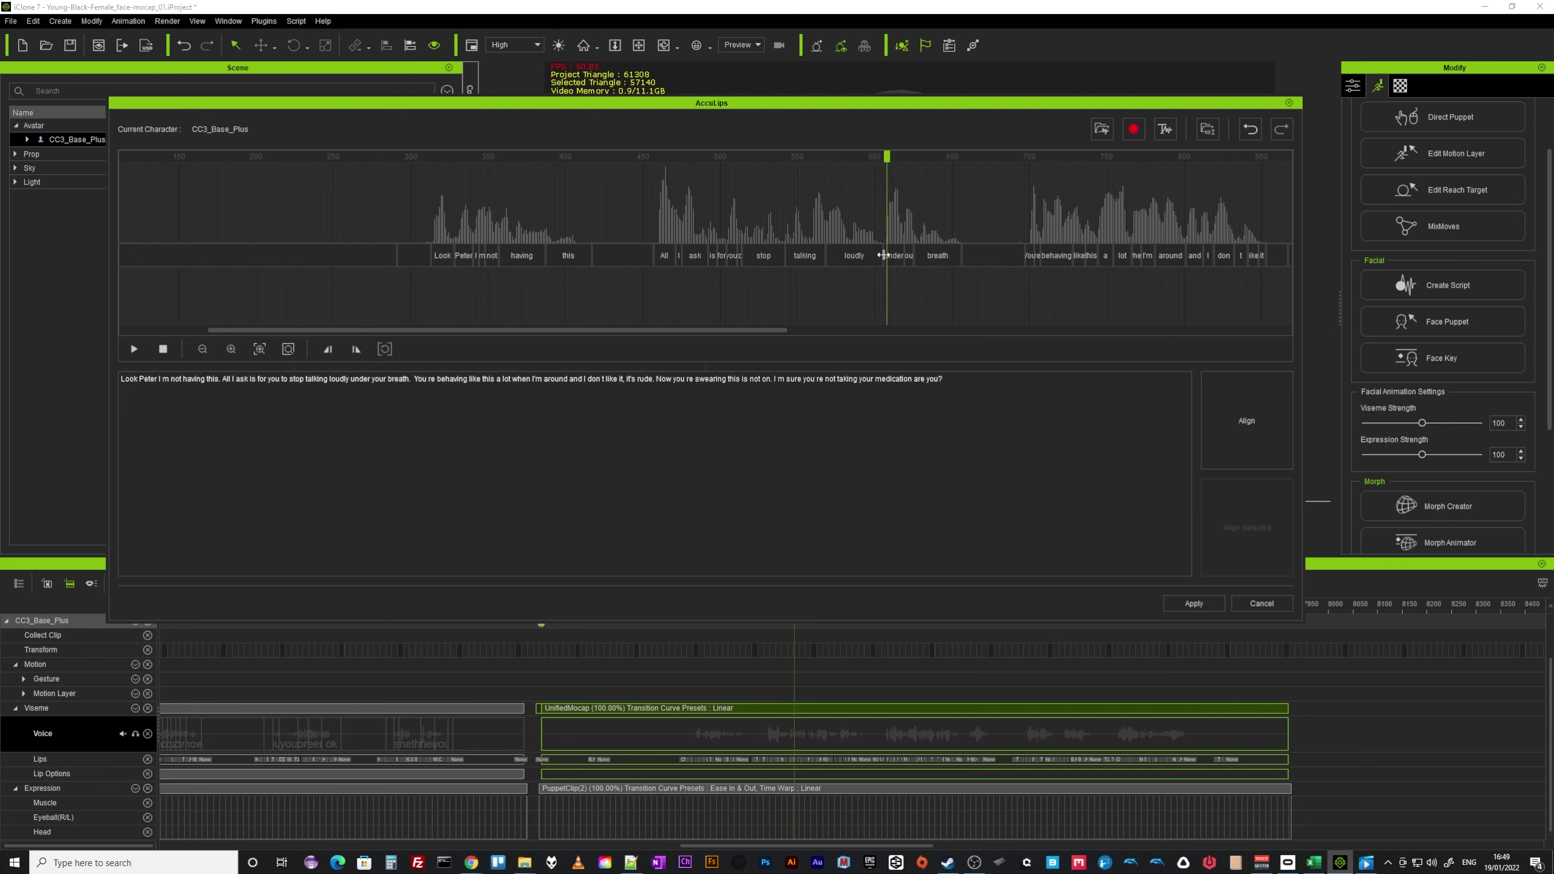
drag(882, 256, 888, 257)
drag(884, 160, 882, 258)
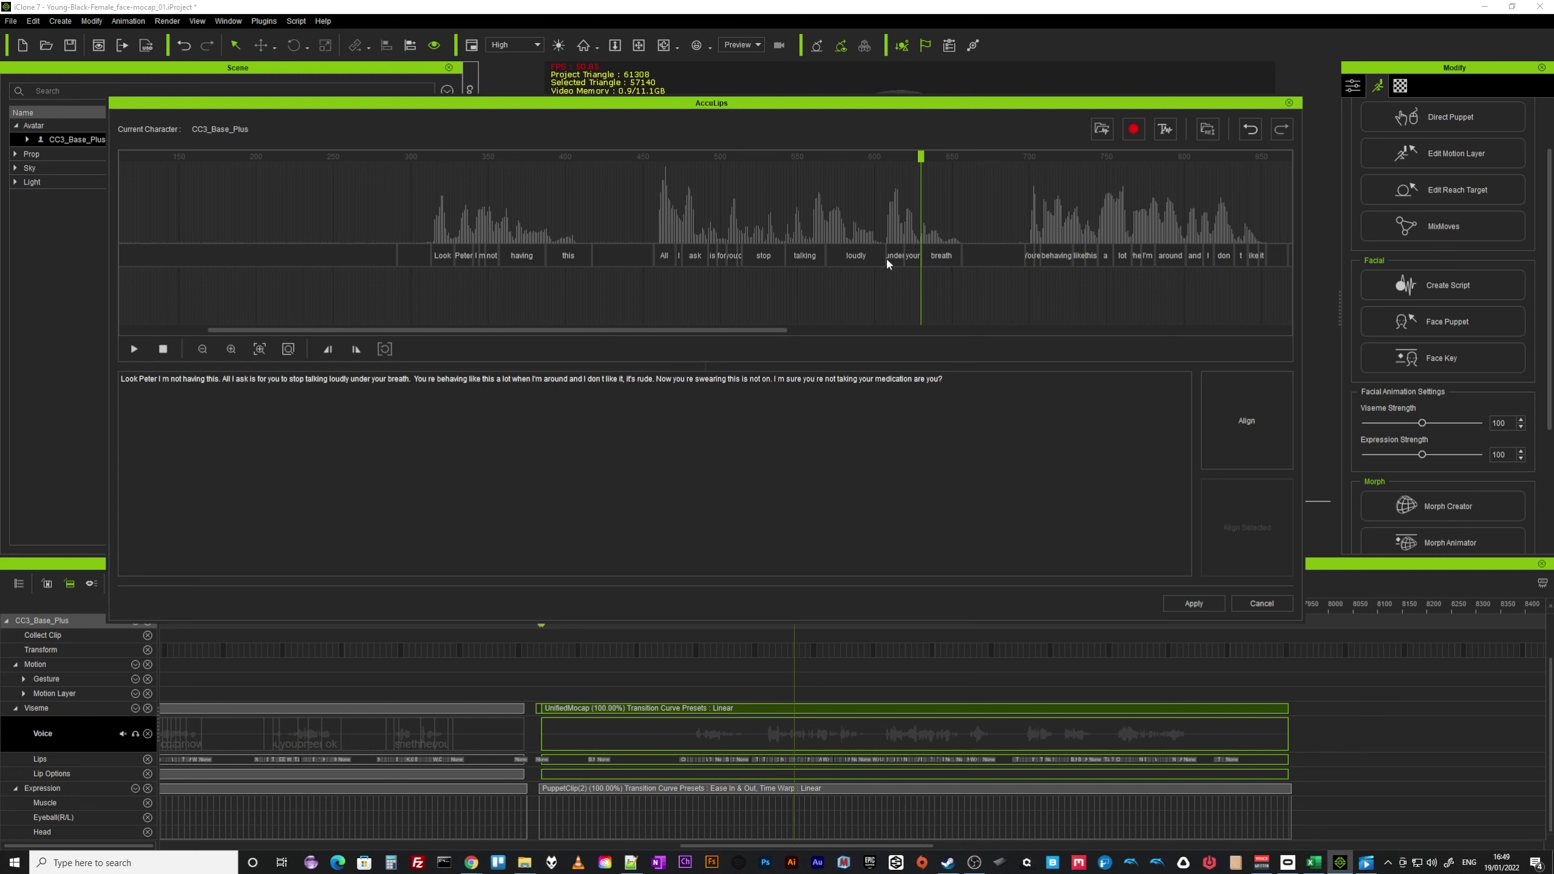
click(893, 265)
key(space)
key(space)
- Move the starts of "You" and "behaving" slightly later so the words "You re behaving" fit the waveform
drag(773, 331, 895, 332)
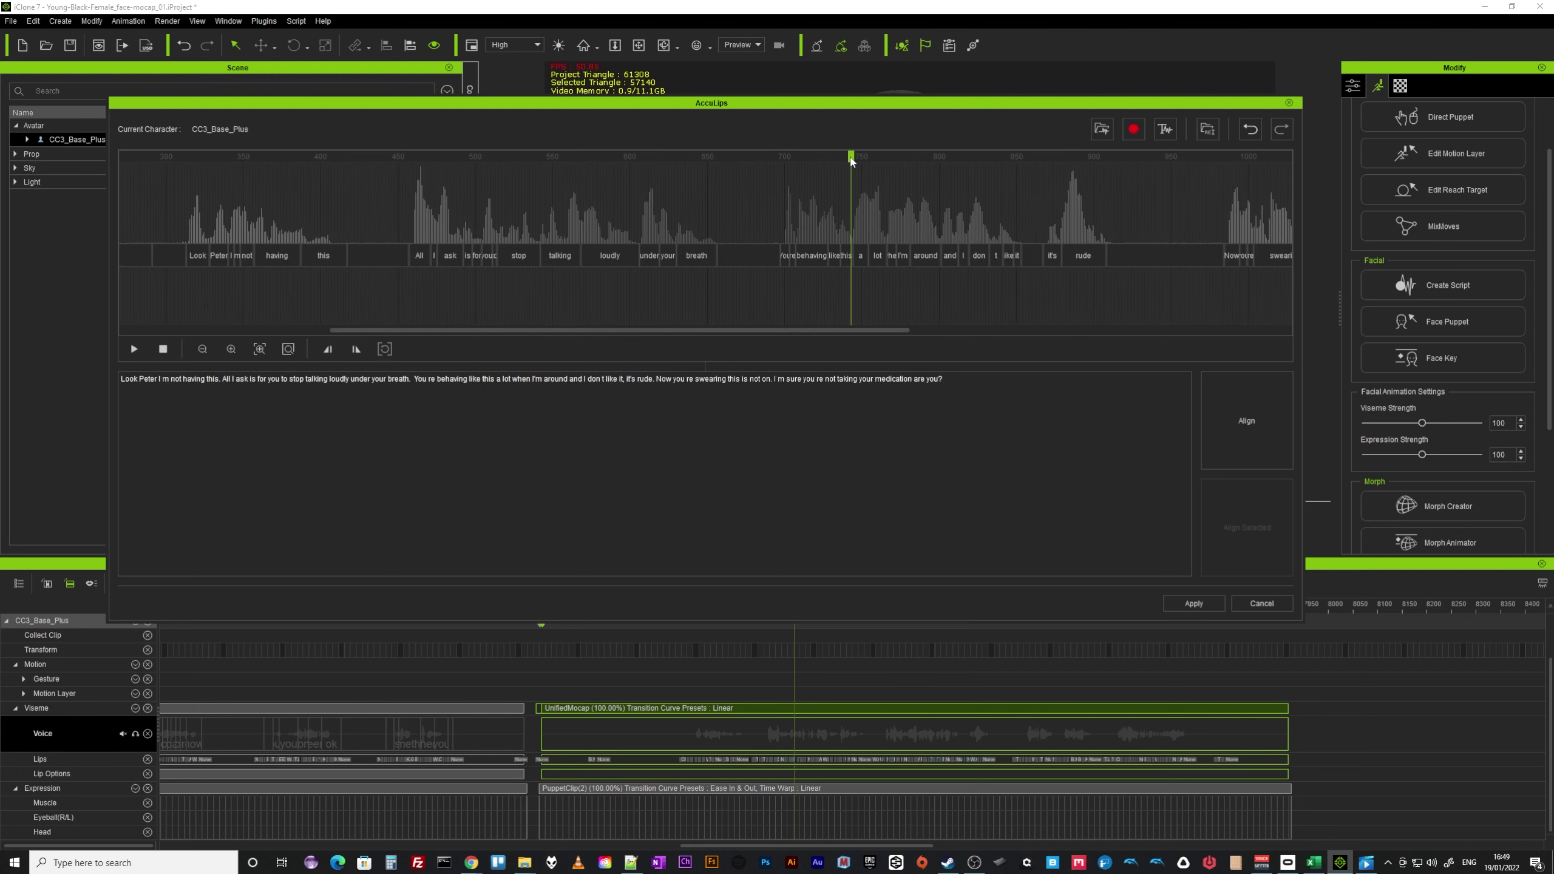
drag(851, 160, 805, 179)
drag(800, 261, 804, 263)
click(803, 263)
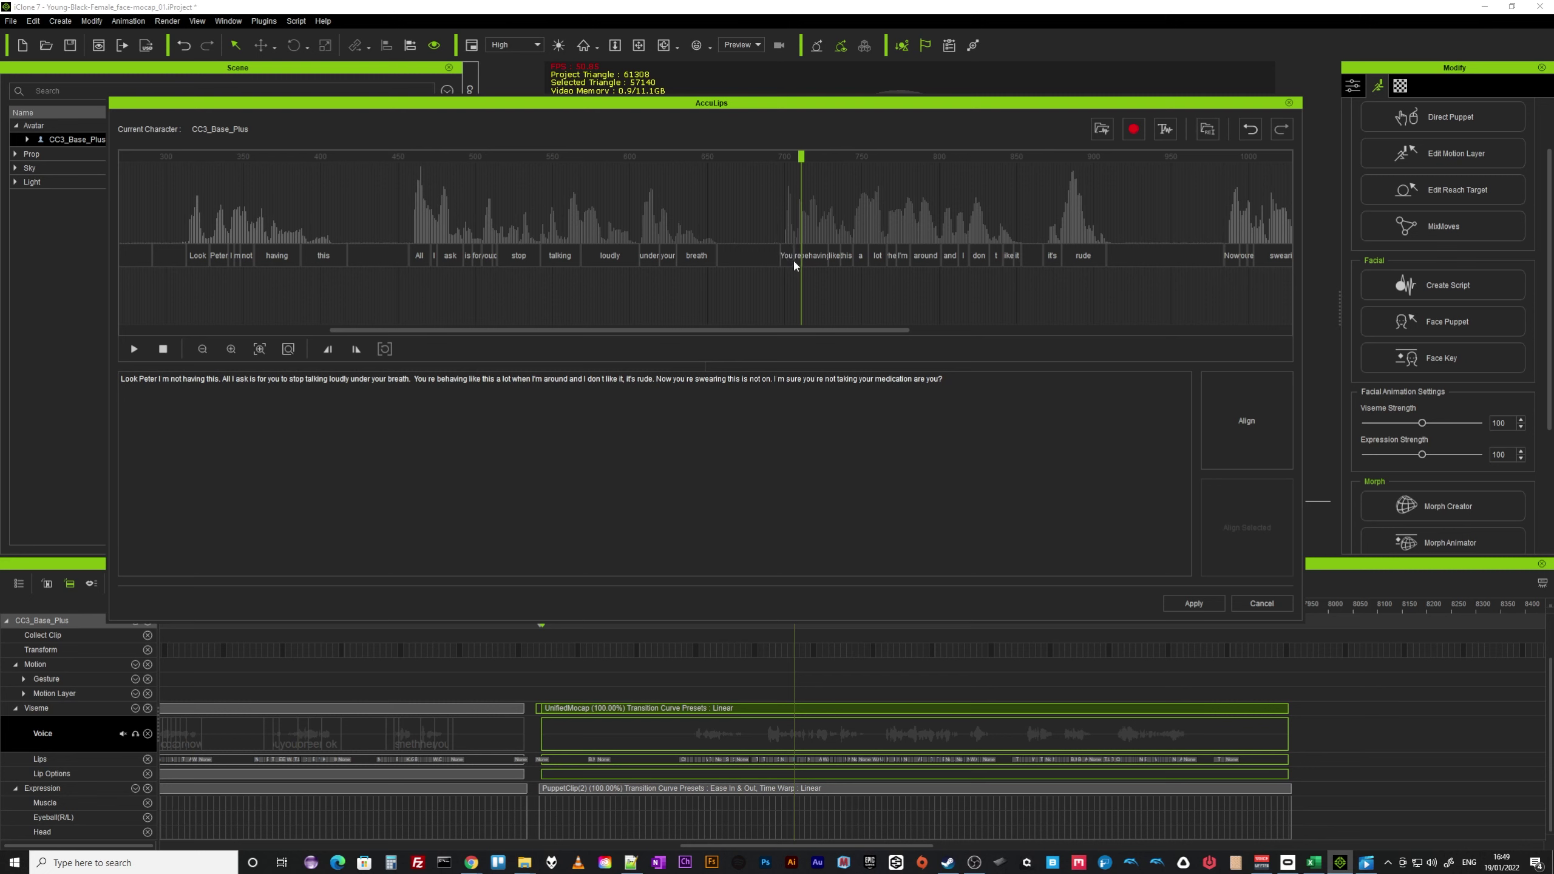
click(793, 264)
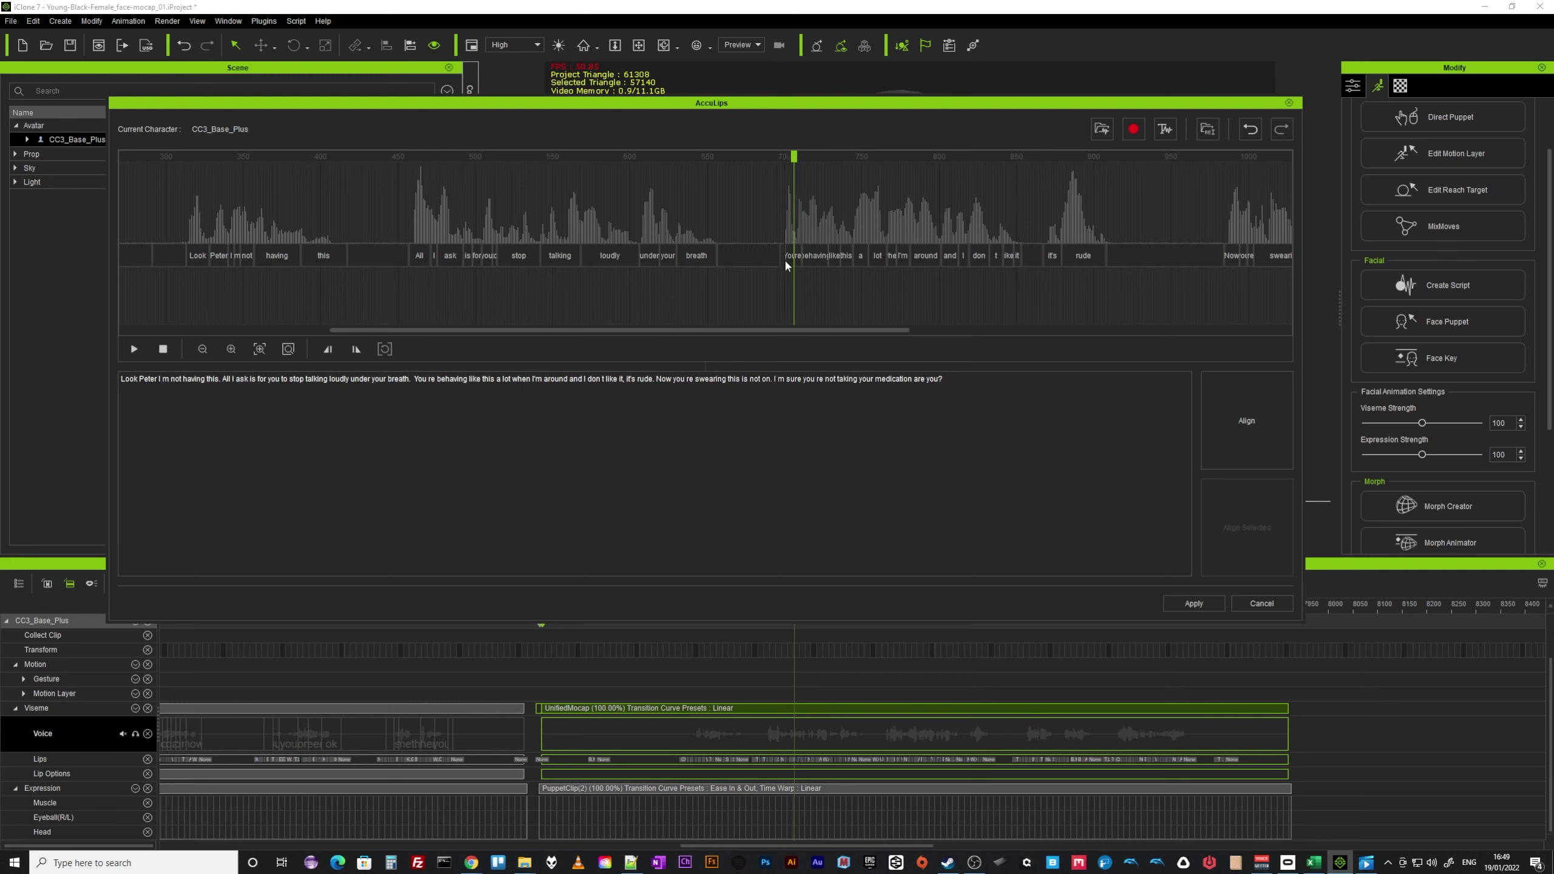
drag(784, 260, 779, 263)
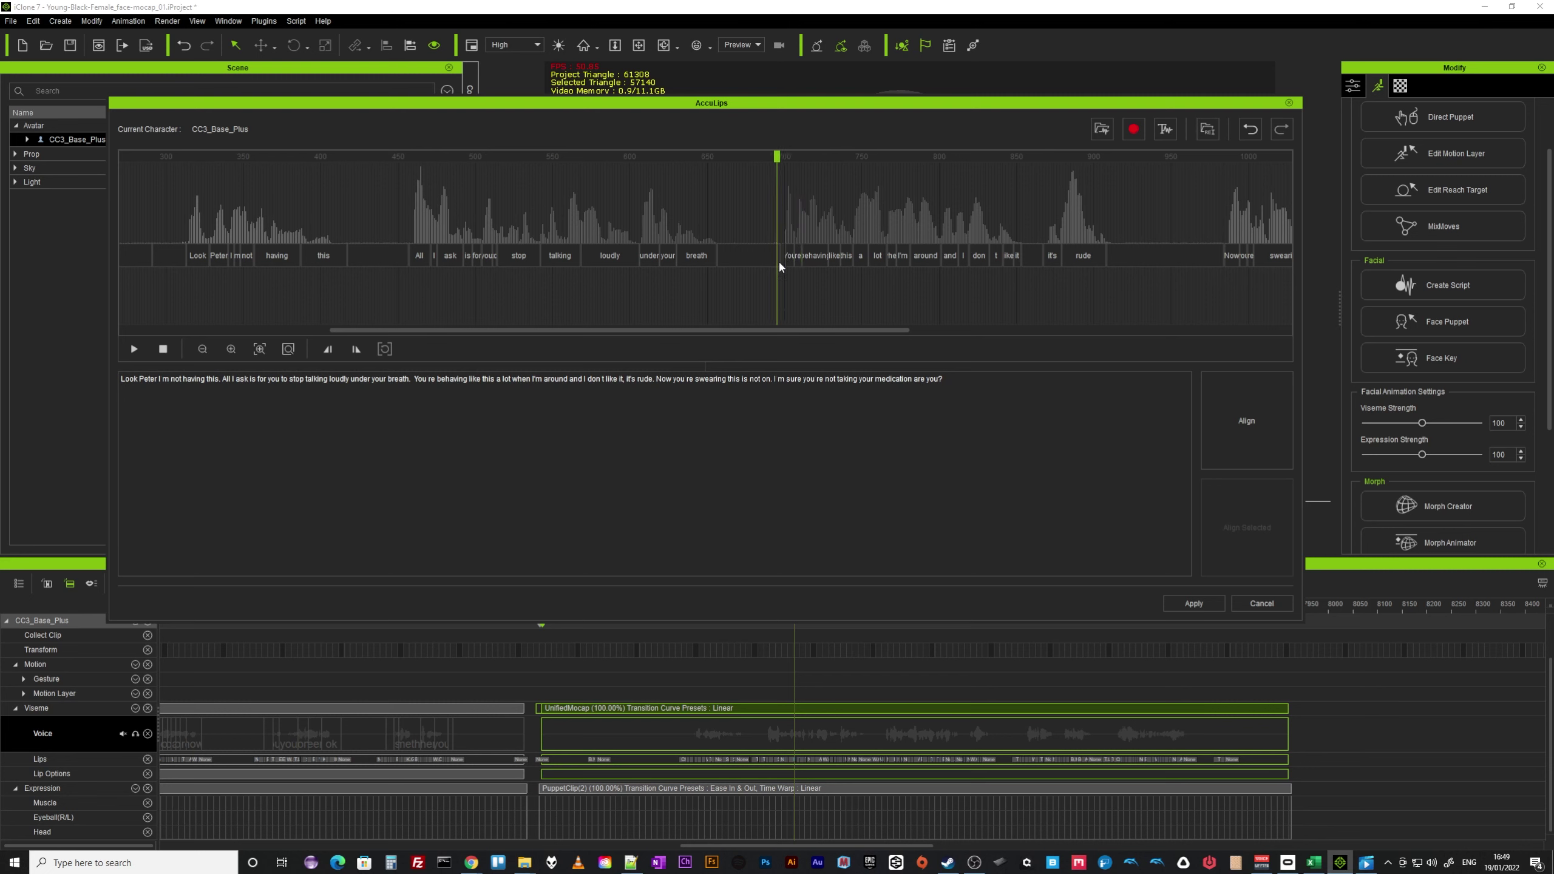
click(786, 261)
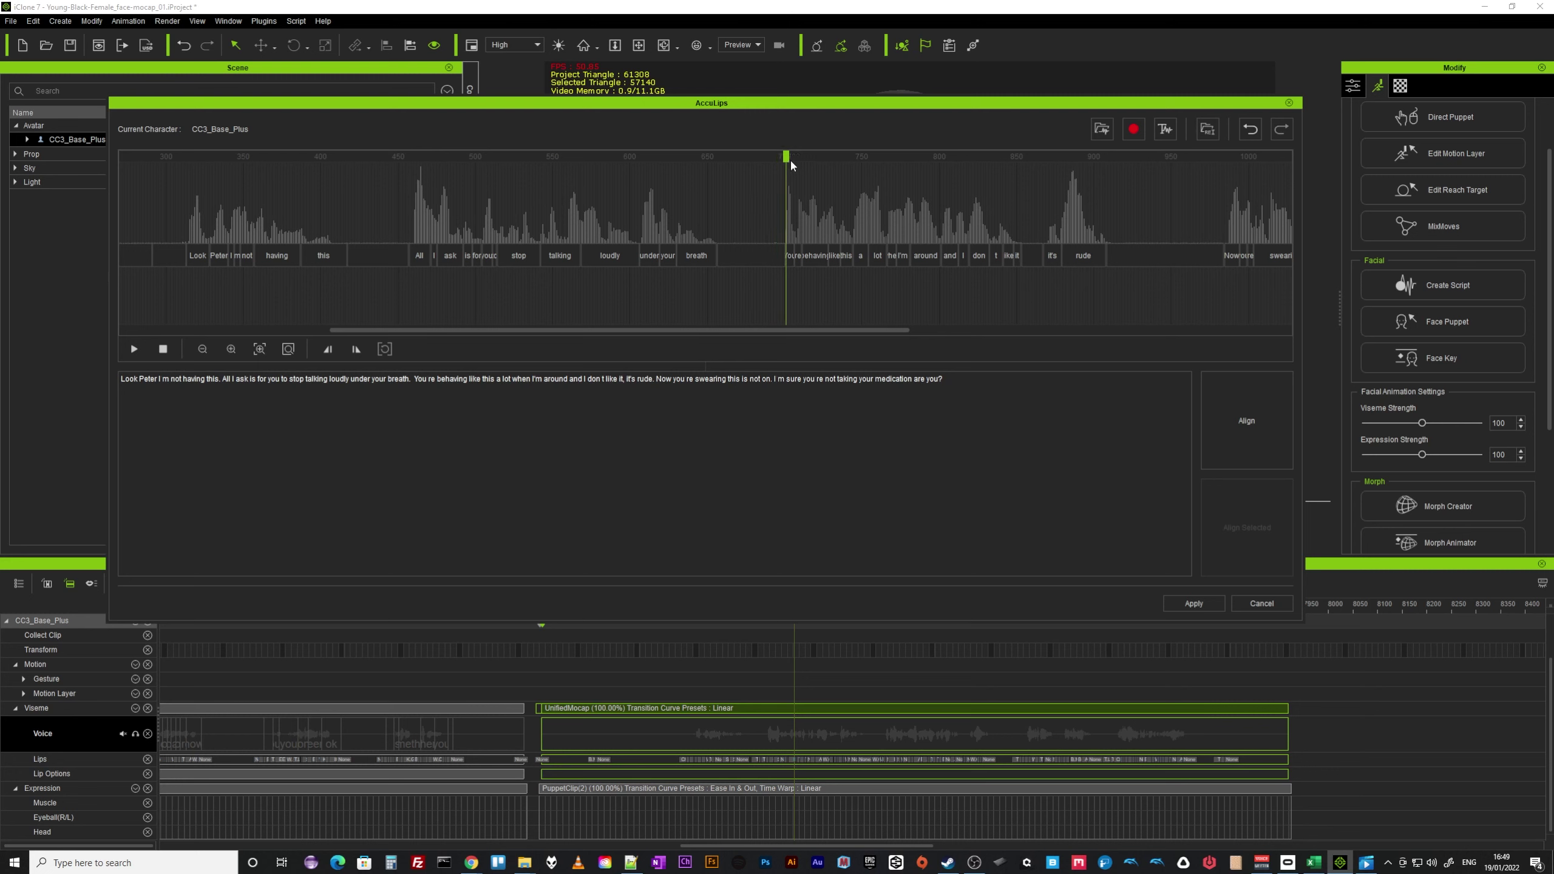
- Scrub and play the phrase "You re behaving like this" through "I don t like it" to check its word timing
drag(786, 160, 872, 214)
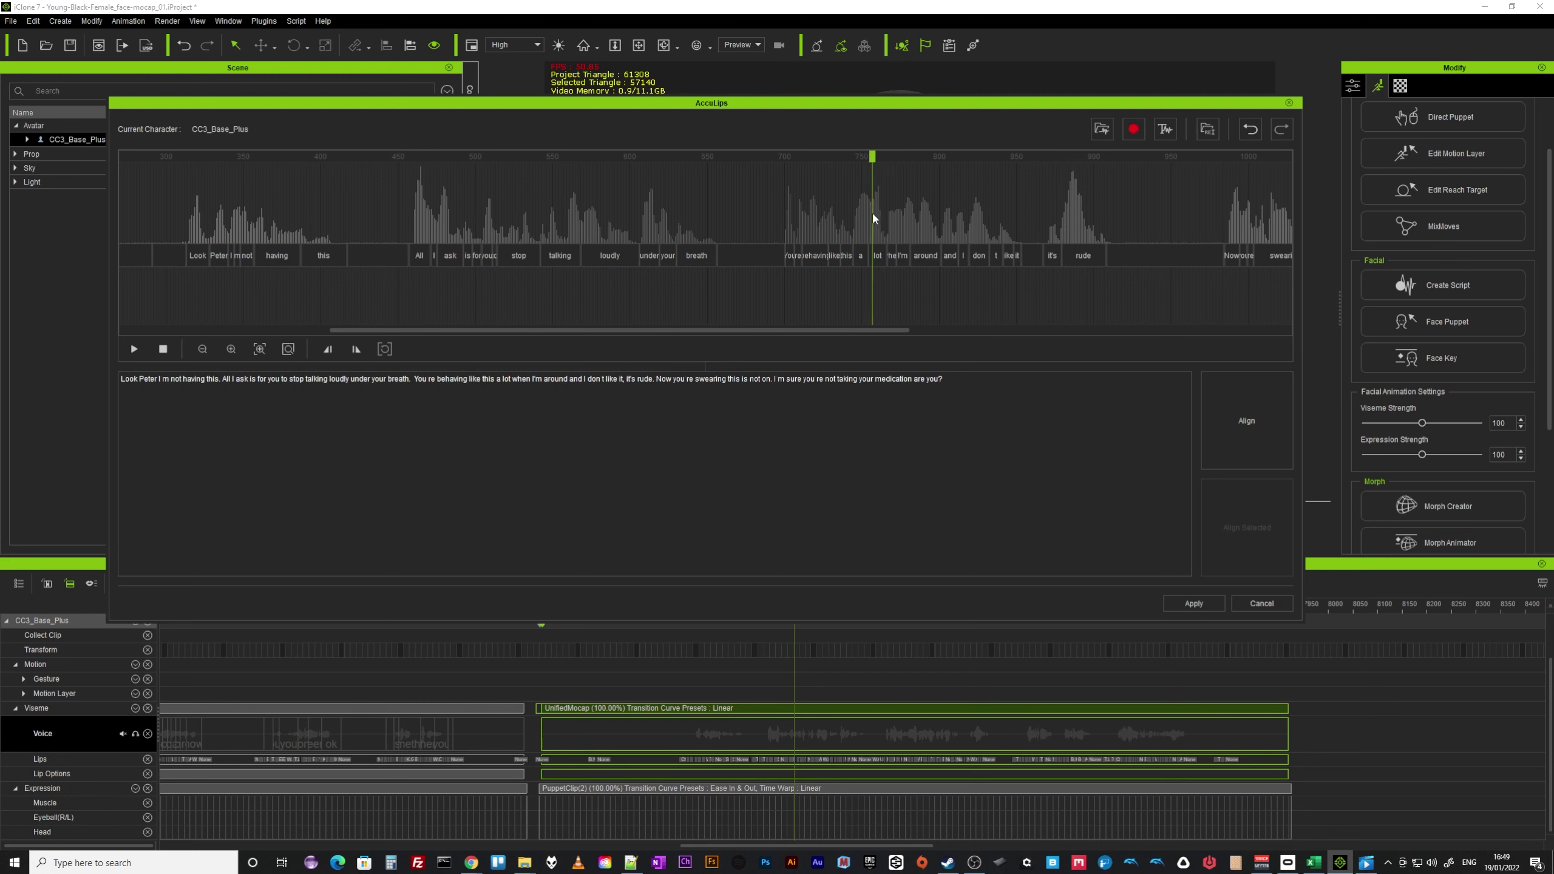
click(859, 257)
drag(859, 157, 976, 215)
scroll(899, 328, up, 4)
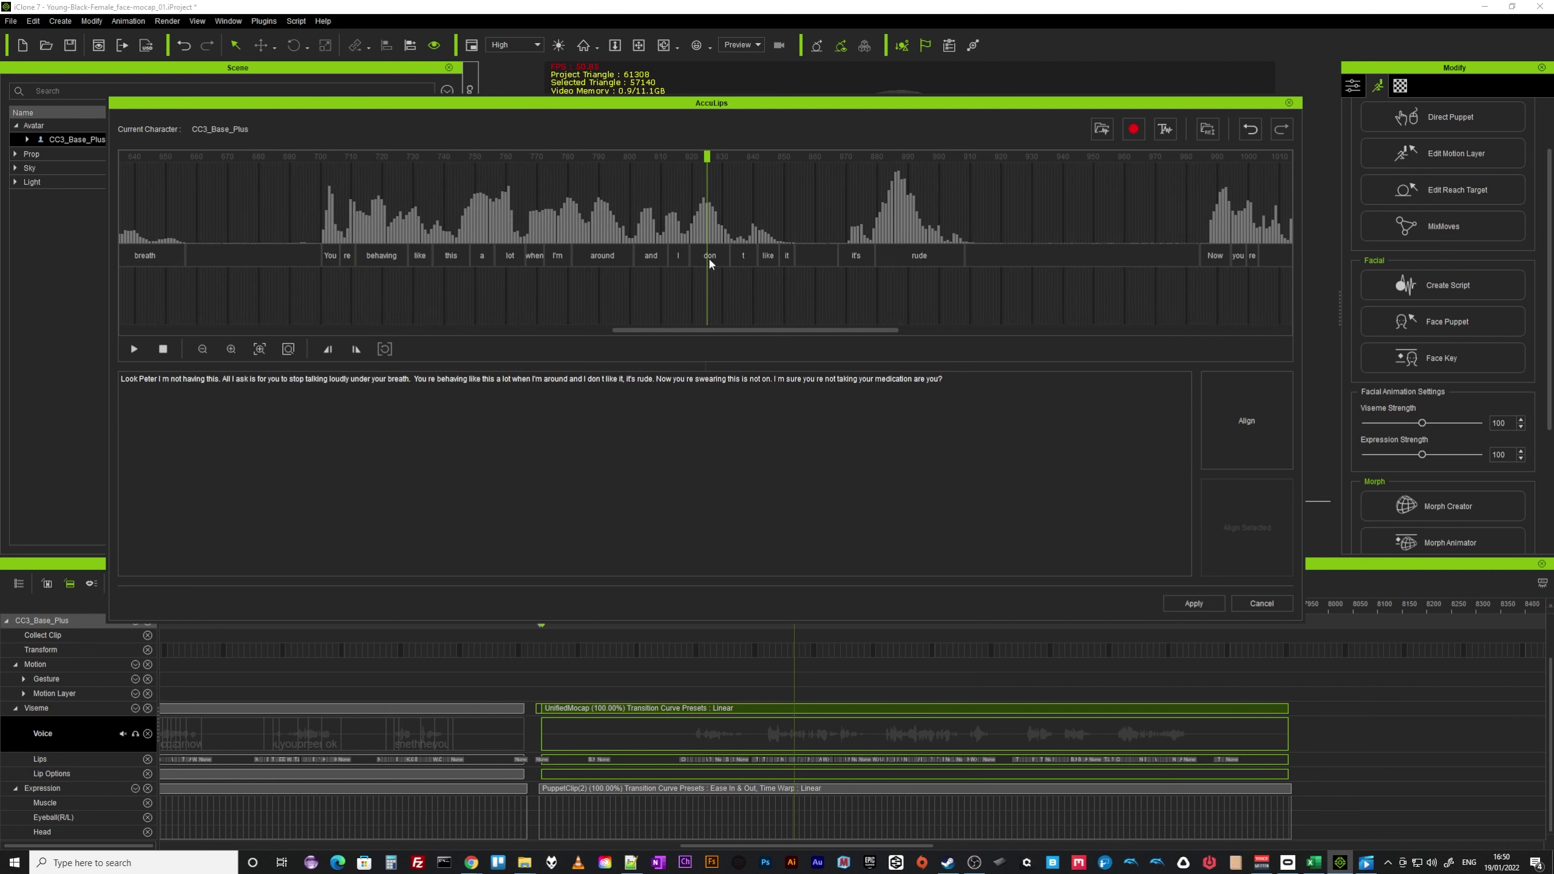
click(572, 157)
key(space)
click(273, 156)
key(space)
key(space)
- Move the starts of "t", "like" and "it" earlier in the phrase "I don t like it"
mouse_move(778, 157)
mouse_down()
mouse_move(713, 157)
mouse_move(764, 166)
mouse_up()
drag(721, 263, 742, 262)
drag(759, 259, 742, 259)
click(759, 264)
- Replay the section around "and I don t like it" to check where each word falls on the waveform
click(683, 158)
key(space)
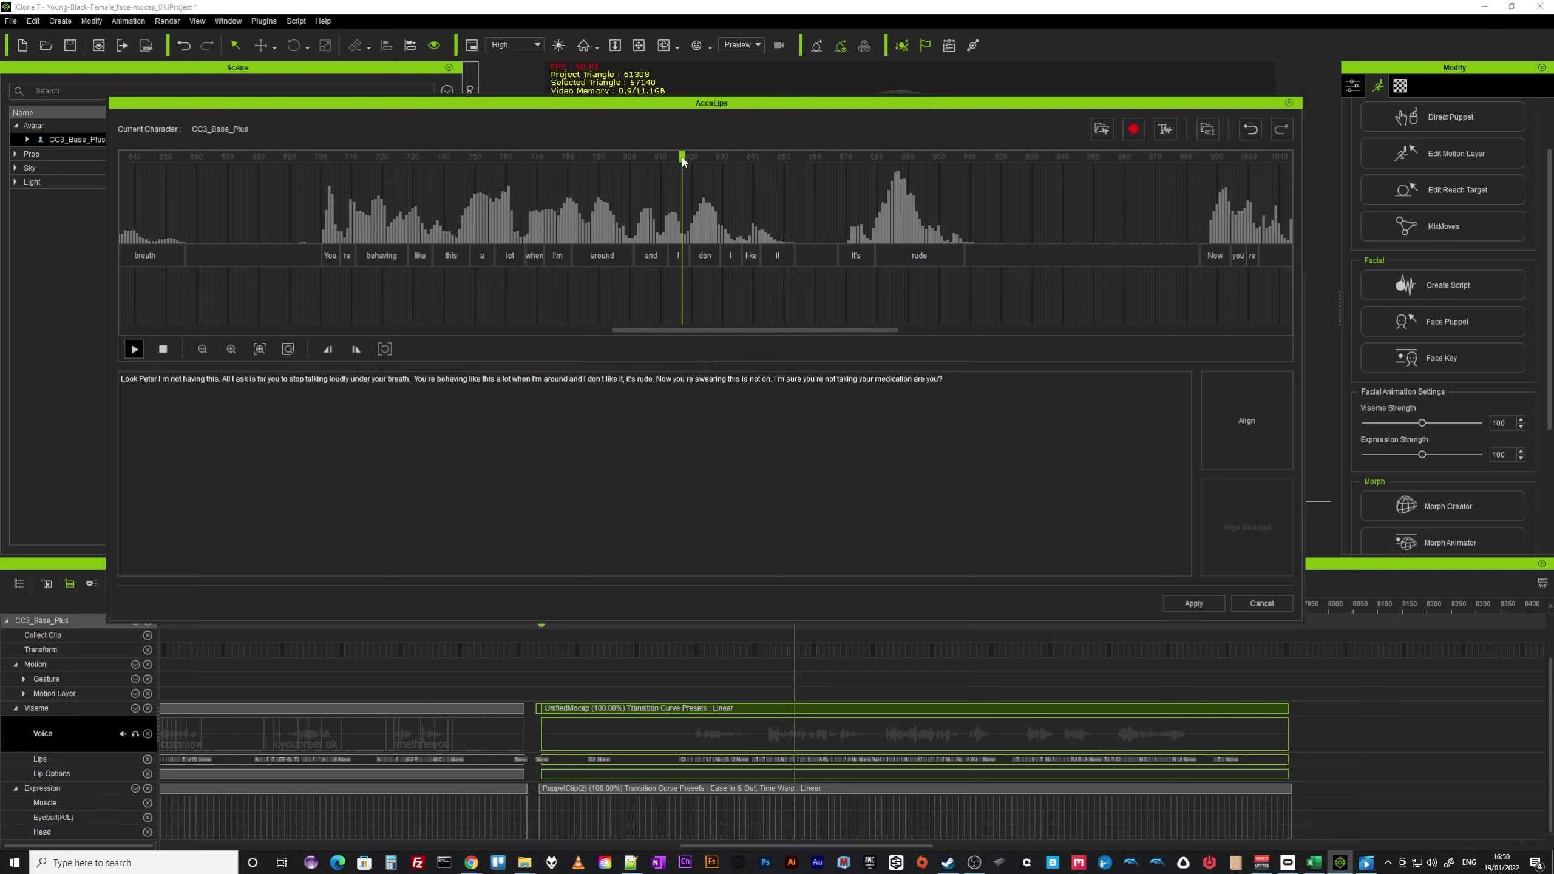
key(space)
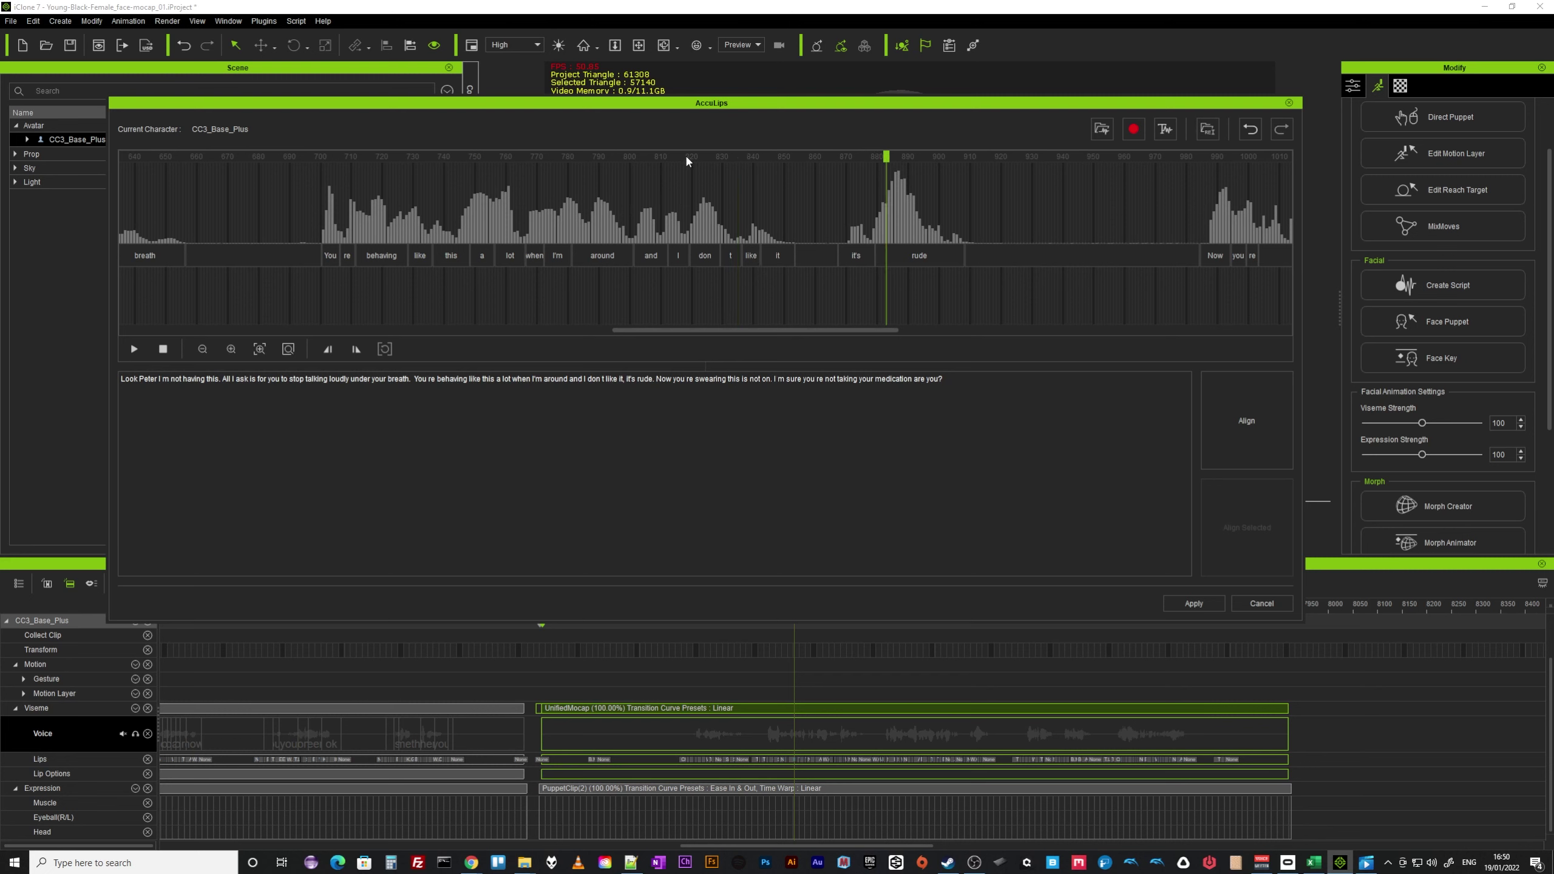
click(690, 160)
key(space)
click(306, 157)
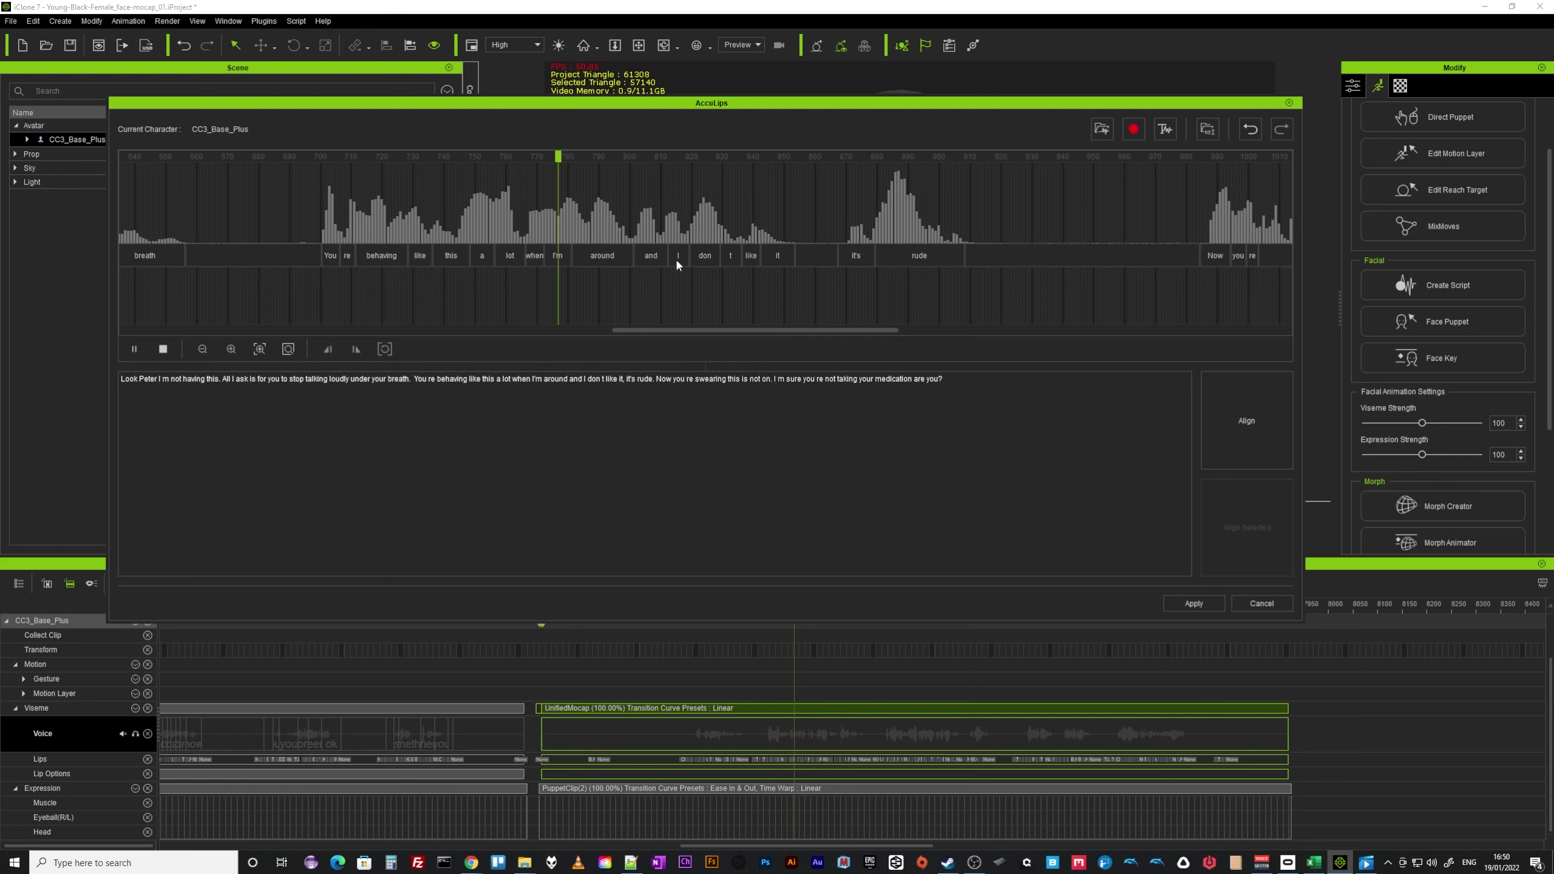
key(space)
click(687, 173)
key(space)
click(635, 173)
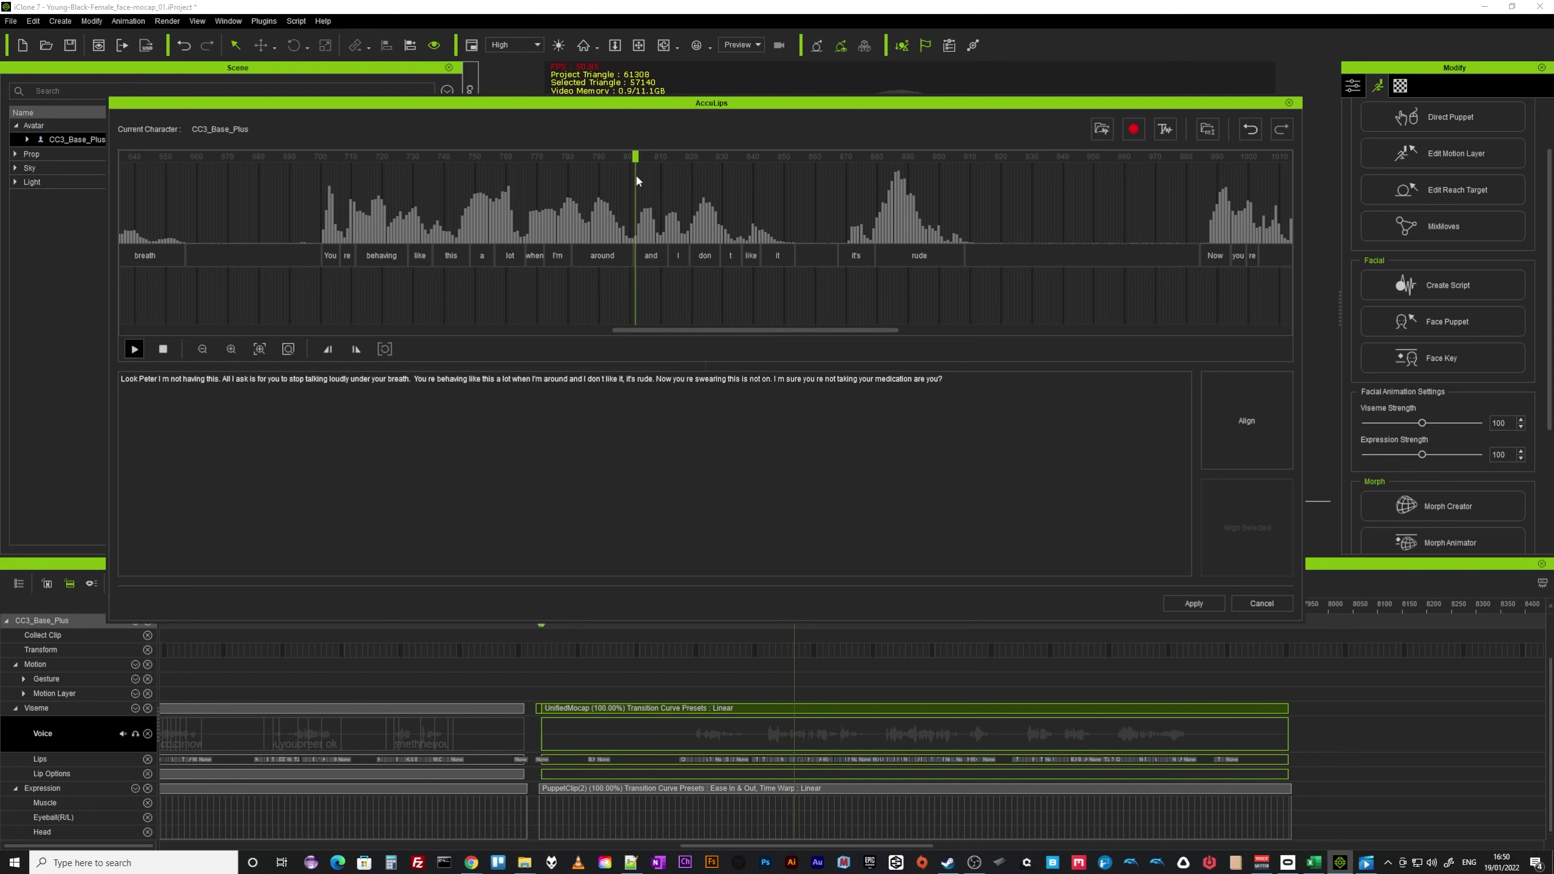
key(space)
click(635, 172)
key(space)
click(666, 184)
key(space)
click(665, 183)
- Shift the word boundaries between "and", "I", "don", "t" and "like" earlier, and replay the section
click(634, 256)
click(651, 259)
click(648, 259)
click(662, 263)
click(701, 255)
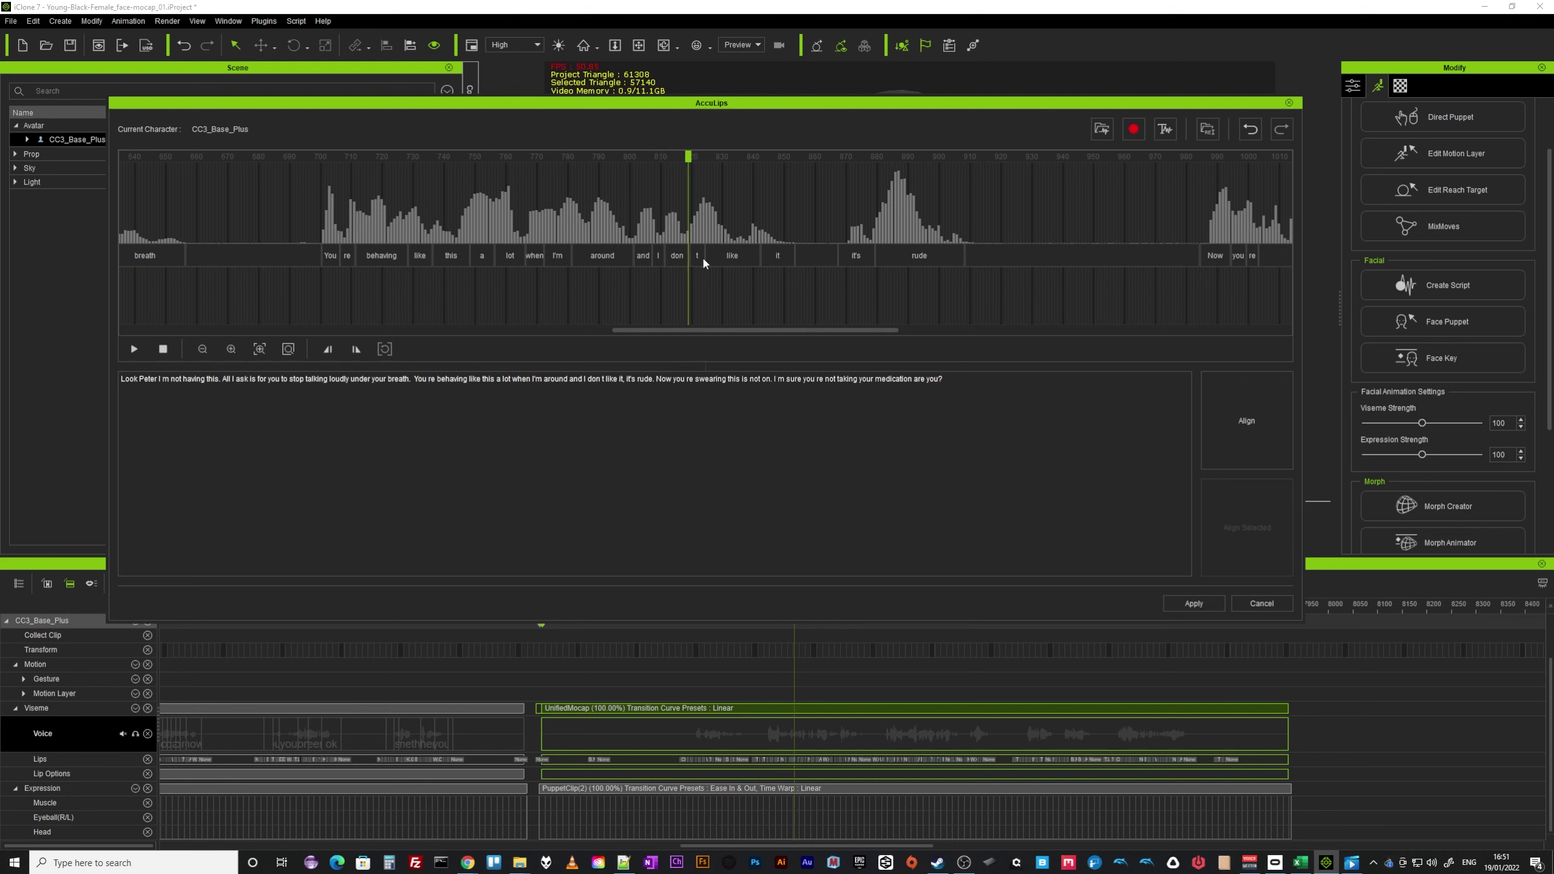
key(space)
click(267, 175)
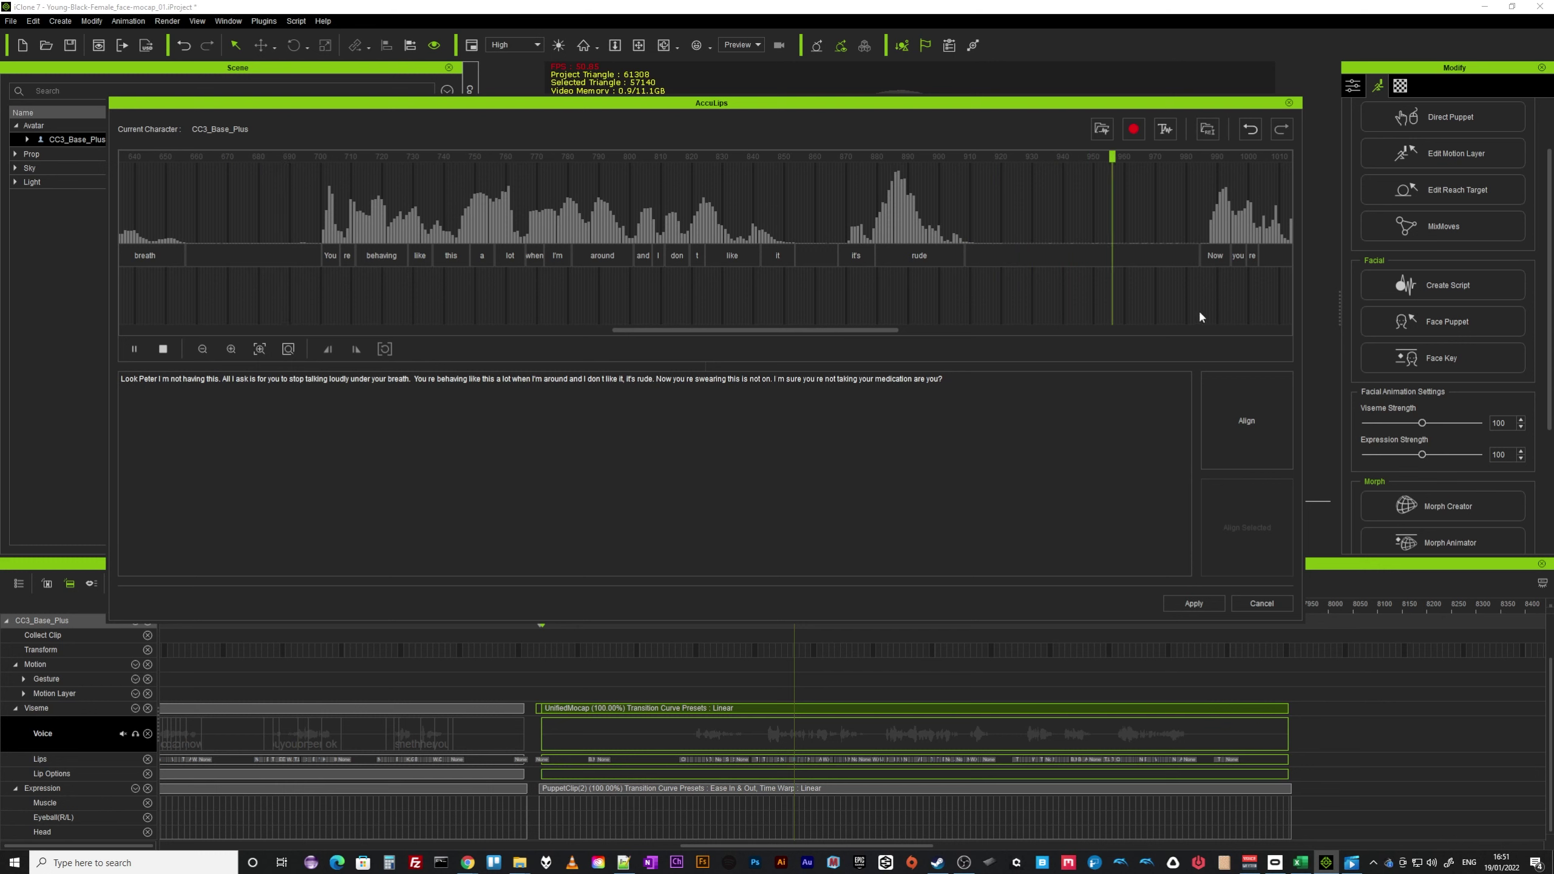
- Move the start of "Now" slightly later and adjust the word boundaries of "you", "re" and "swearing" to the audio
key(space)
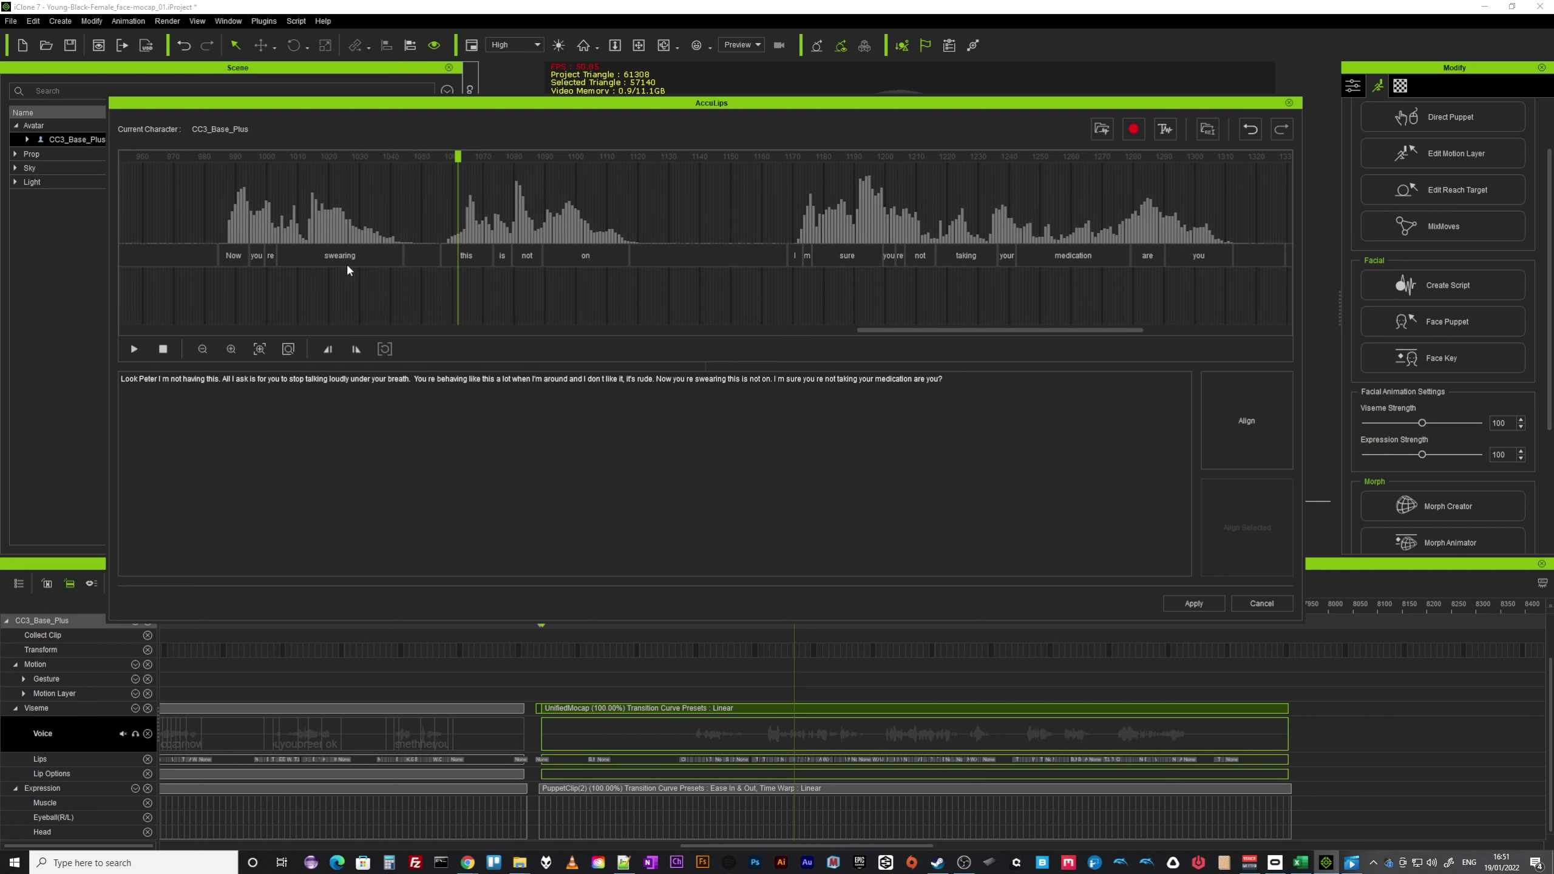
drag(221, 251, 225, 252)
key(space)
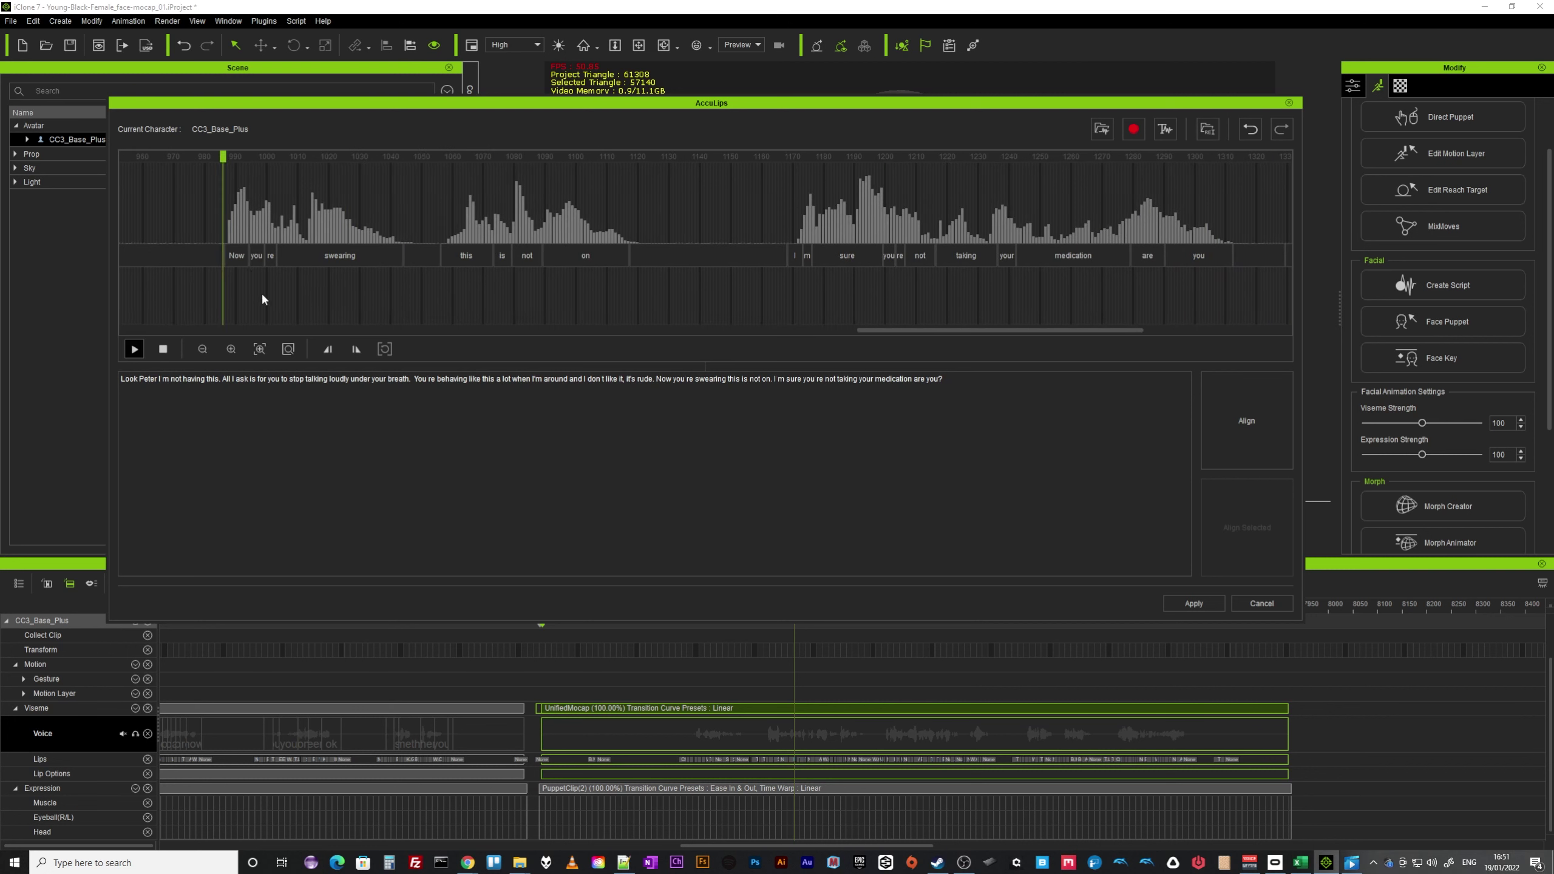
key(space)
drag(259, 158, 309, 186)
mouse_move(279, 259)
mouse_down()
mouse_move(290, 268)
mouse_move(269, 256)
mouse_up()
click(257, 257)
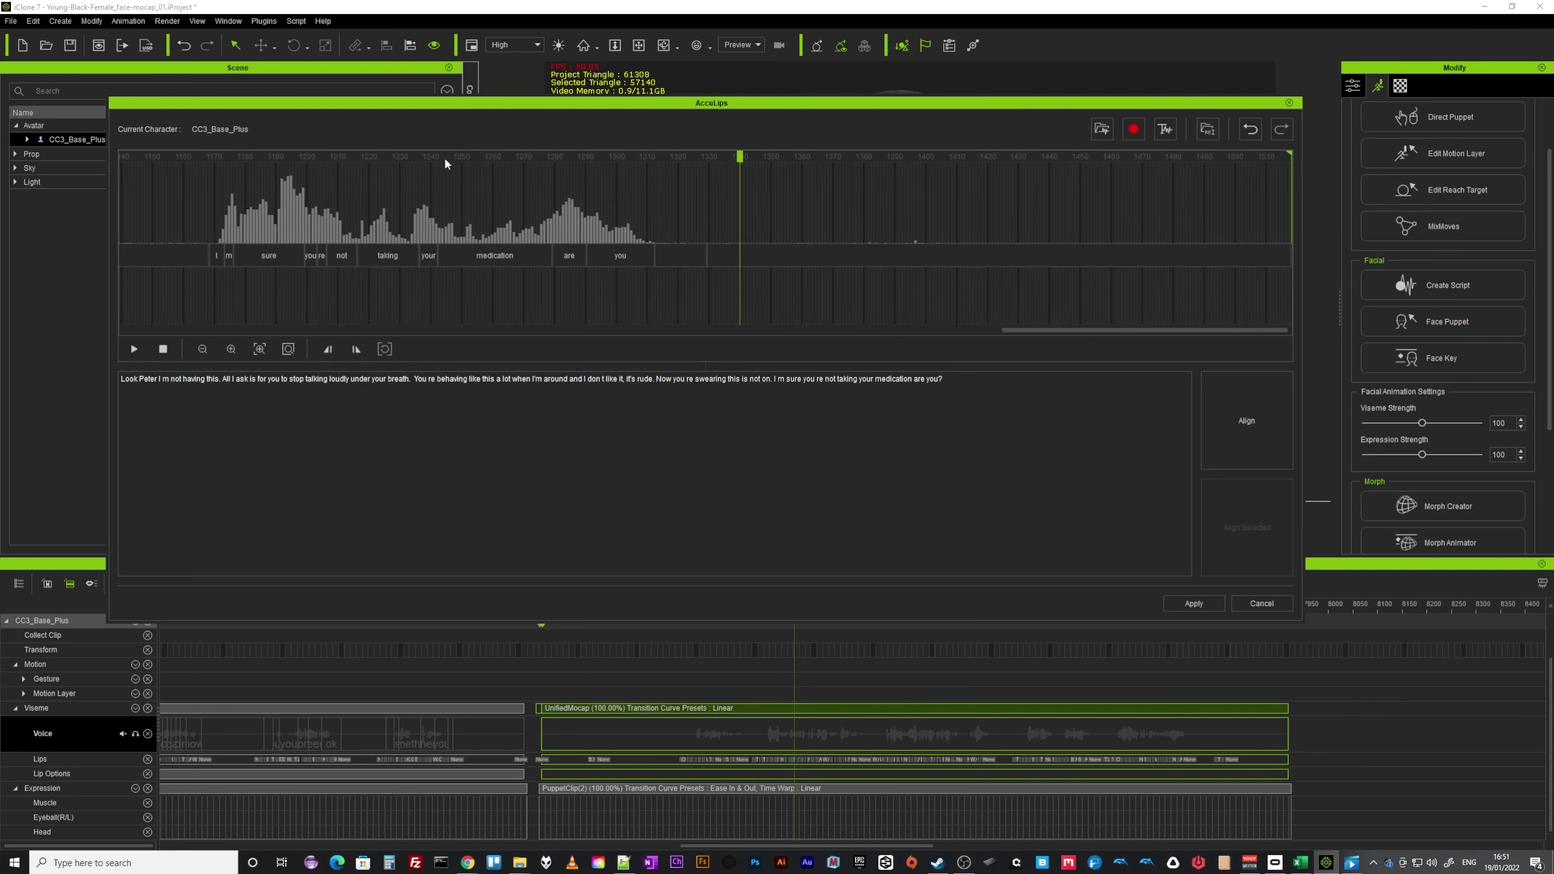
- Widen the word "your" between "taking" and "medication" to match the audio, and apply the AccuLips alignment to the character
mouse_move(431, 162)
mouse_down()
mouse_move(387, 162)
mouse_move(446, 167)
mouse_up()
drag(438, 261, 415, 258)
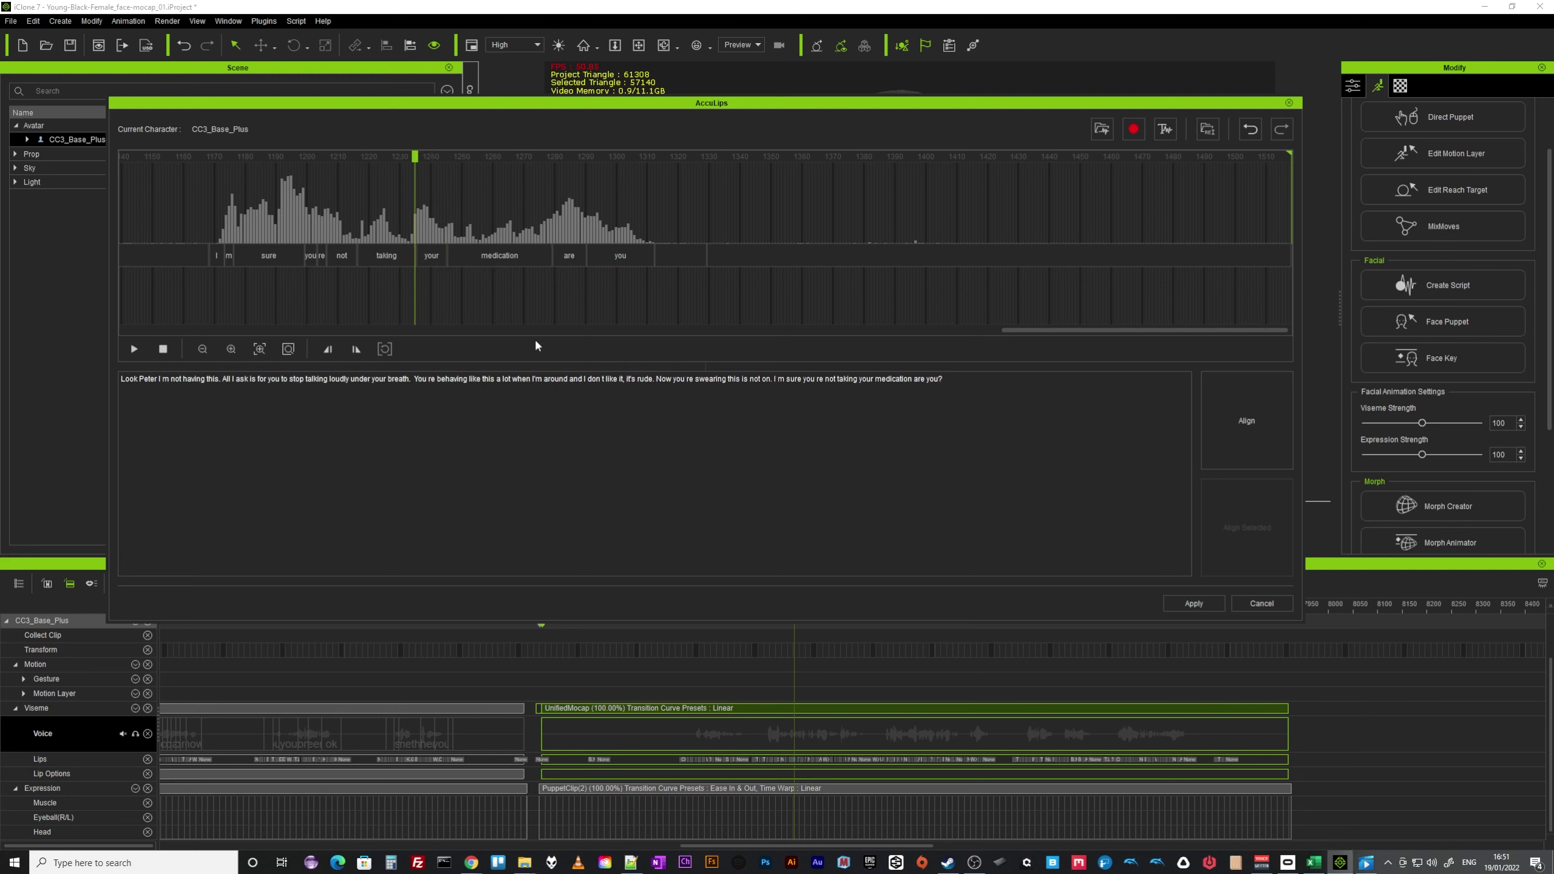
scroll(783, 272, down, 4)
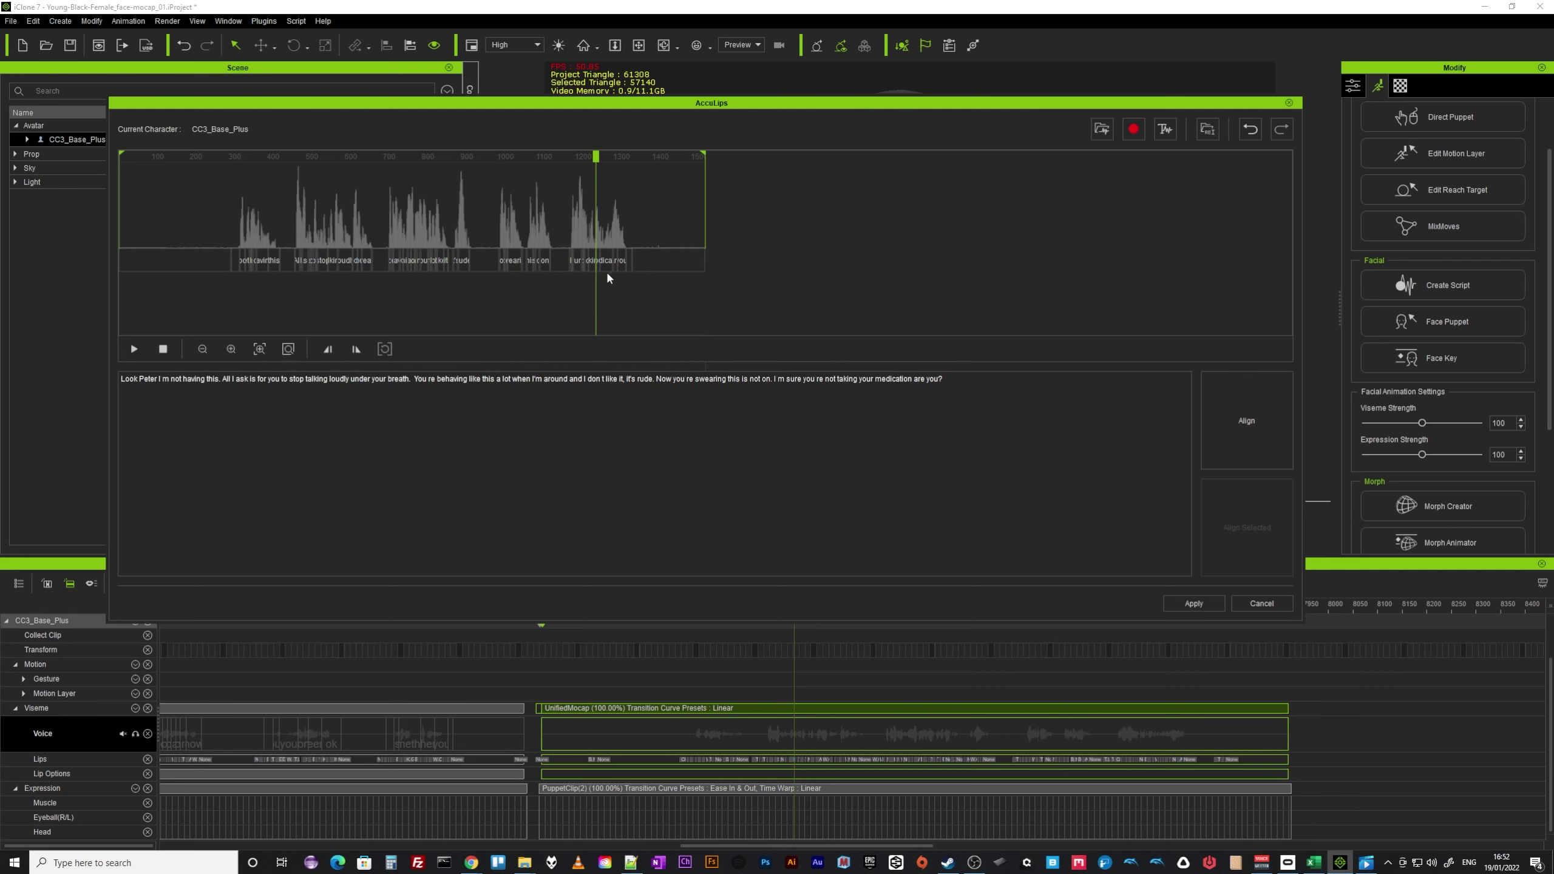
click(1193, 603)
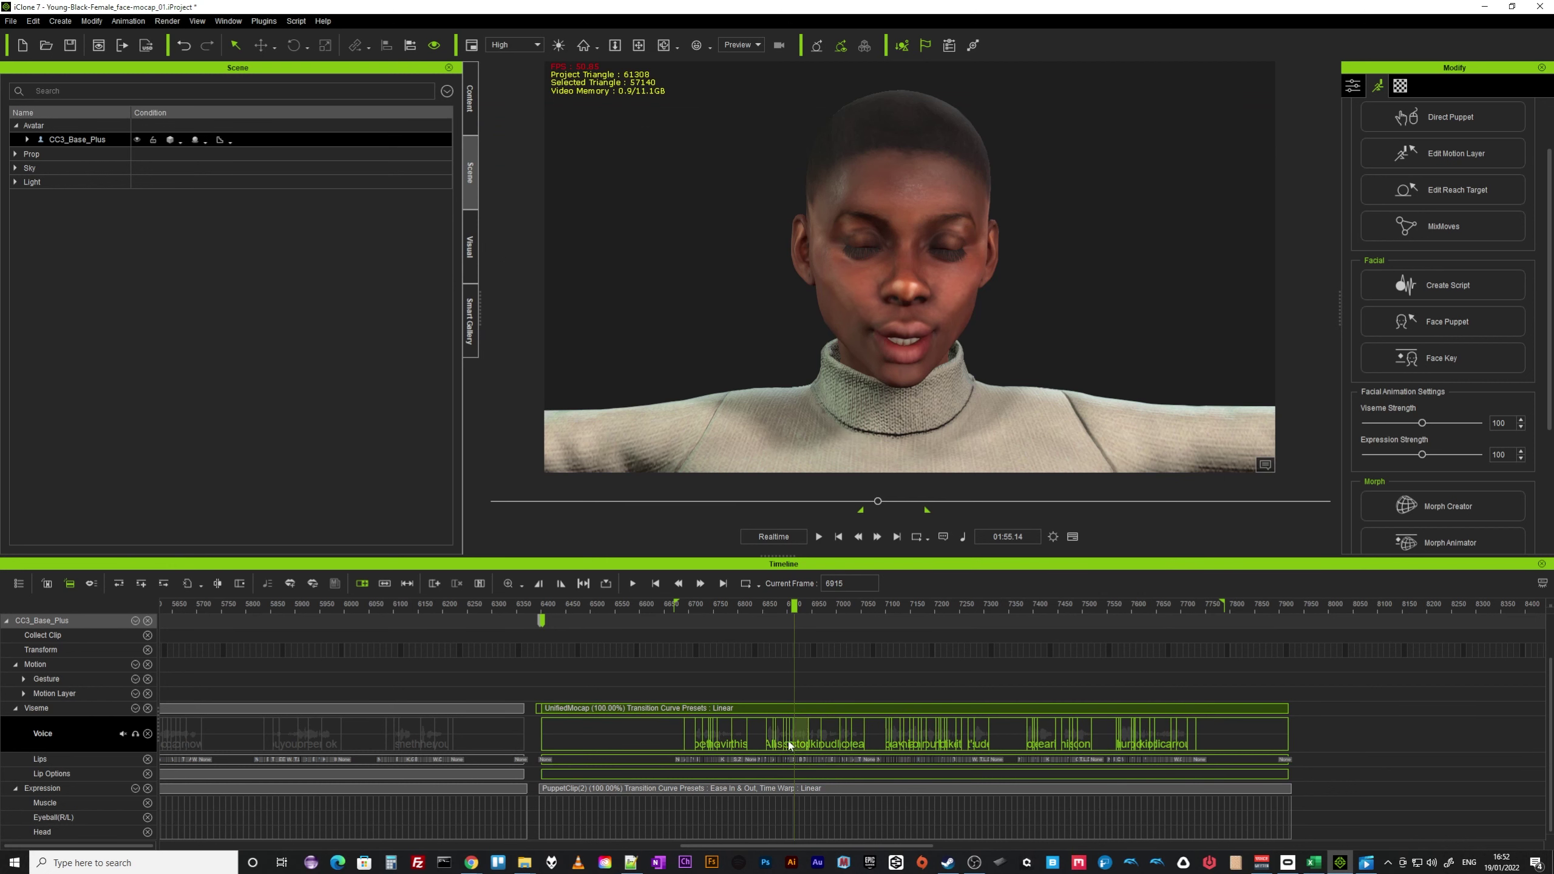
- Play the take from the start of the playback range to review the character's new lip sync
click(839, 538)
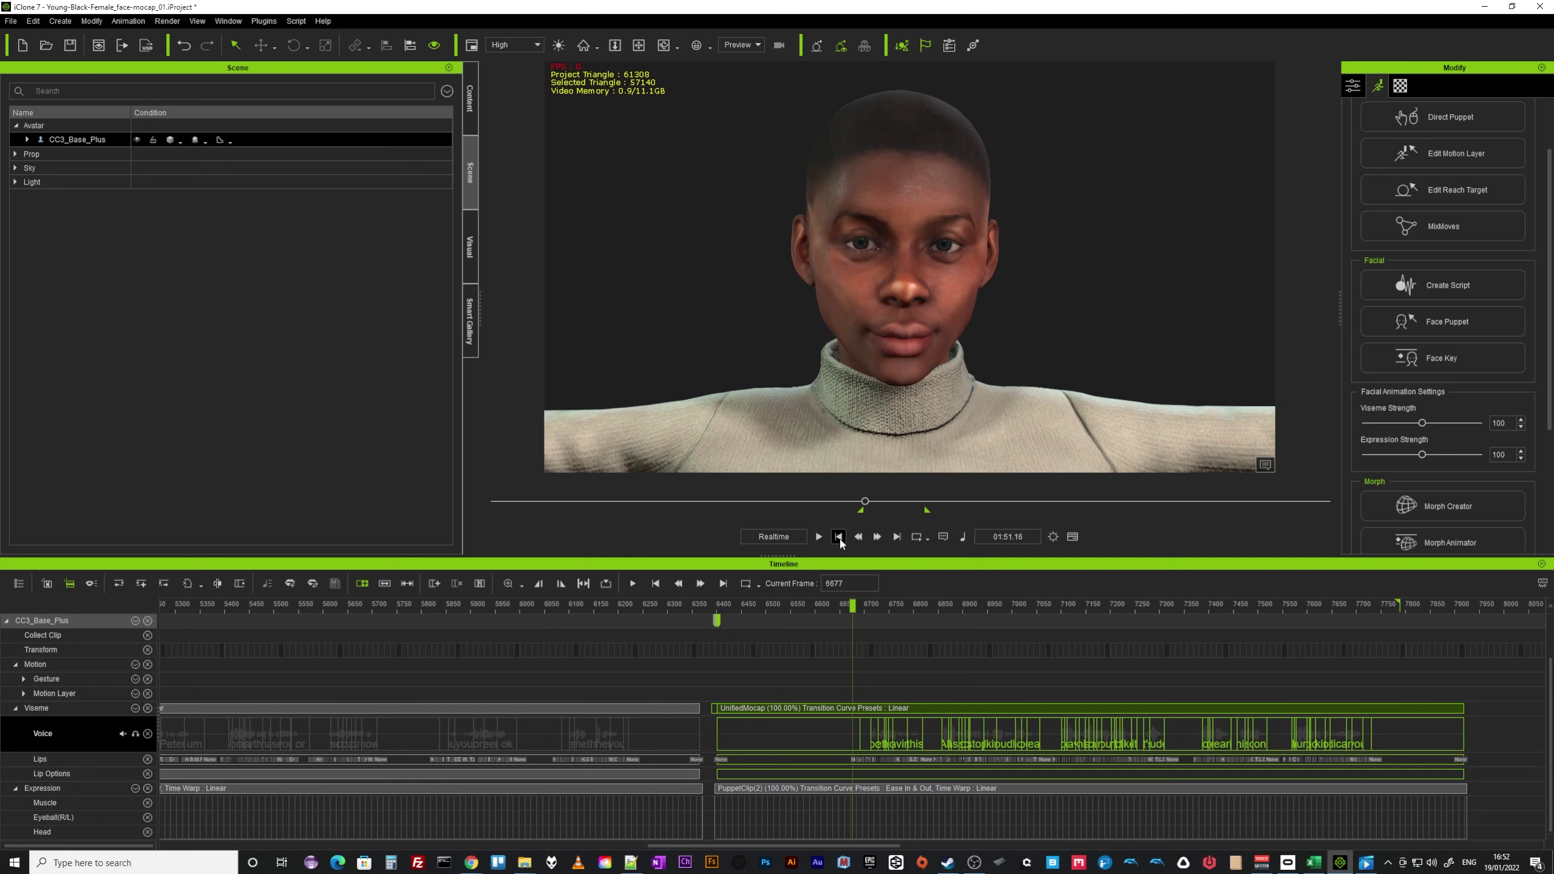
key(space)
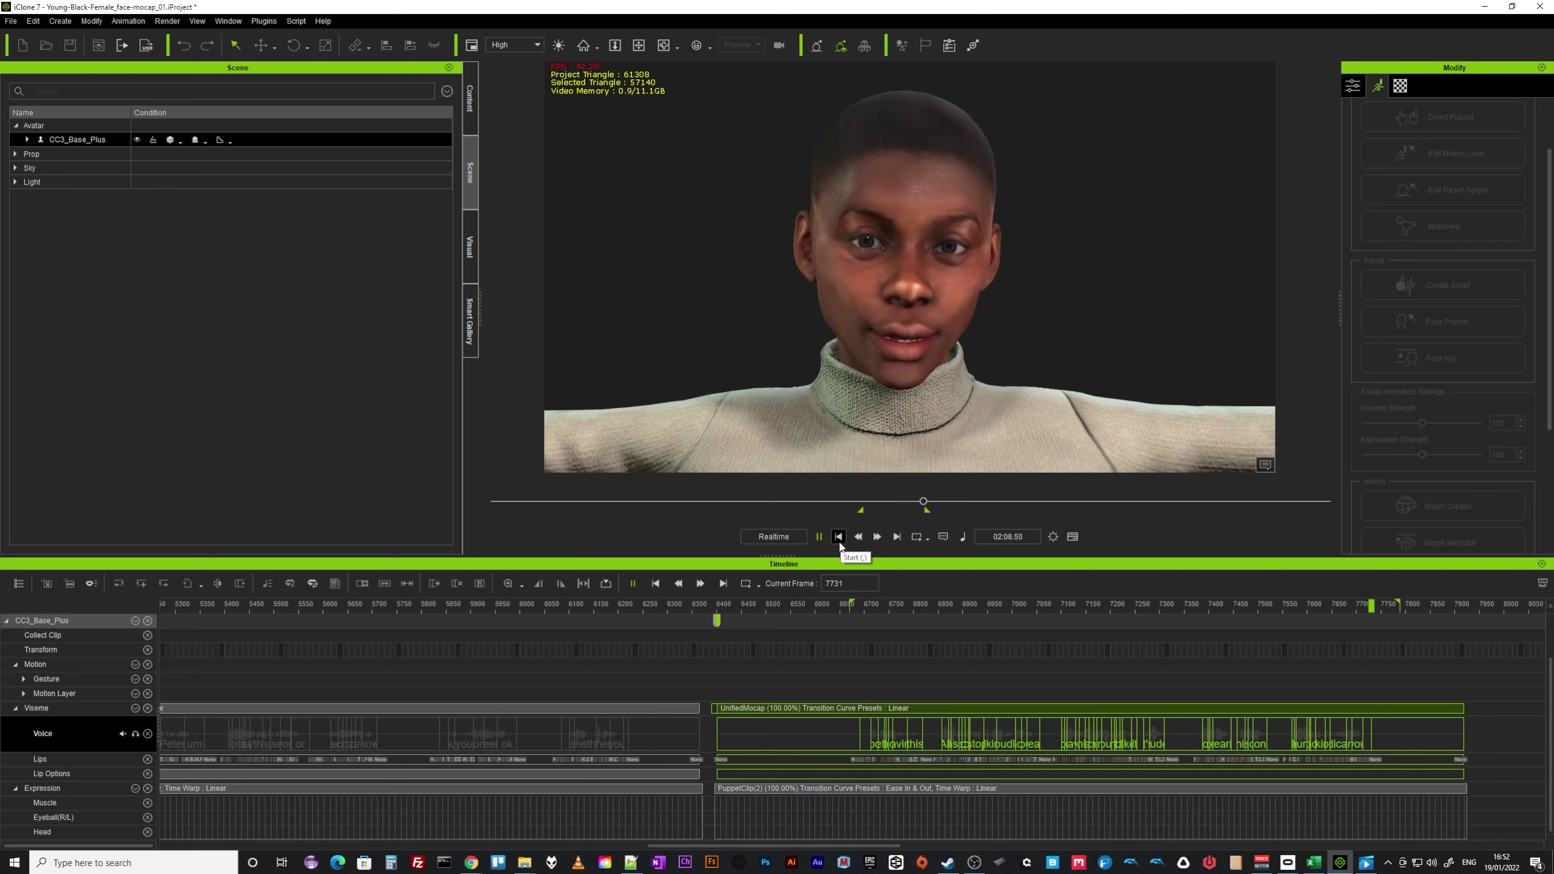
click(838, 538)
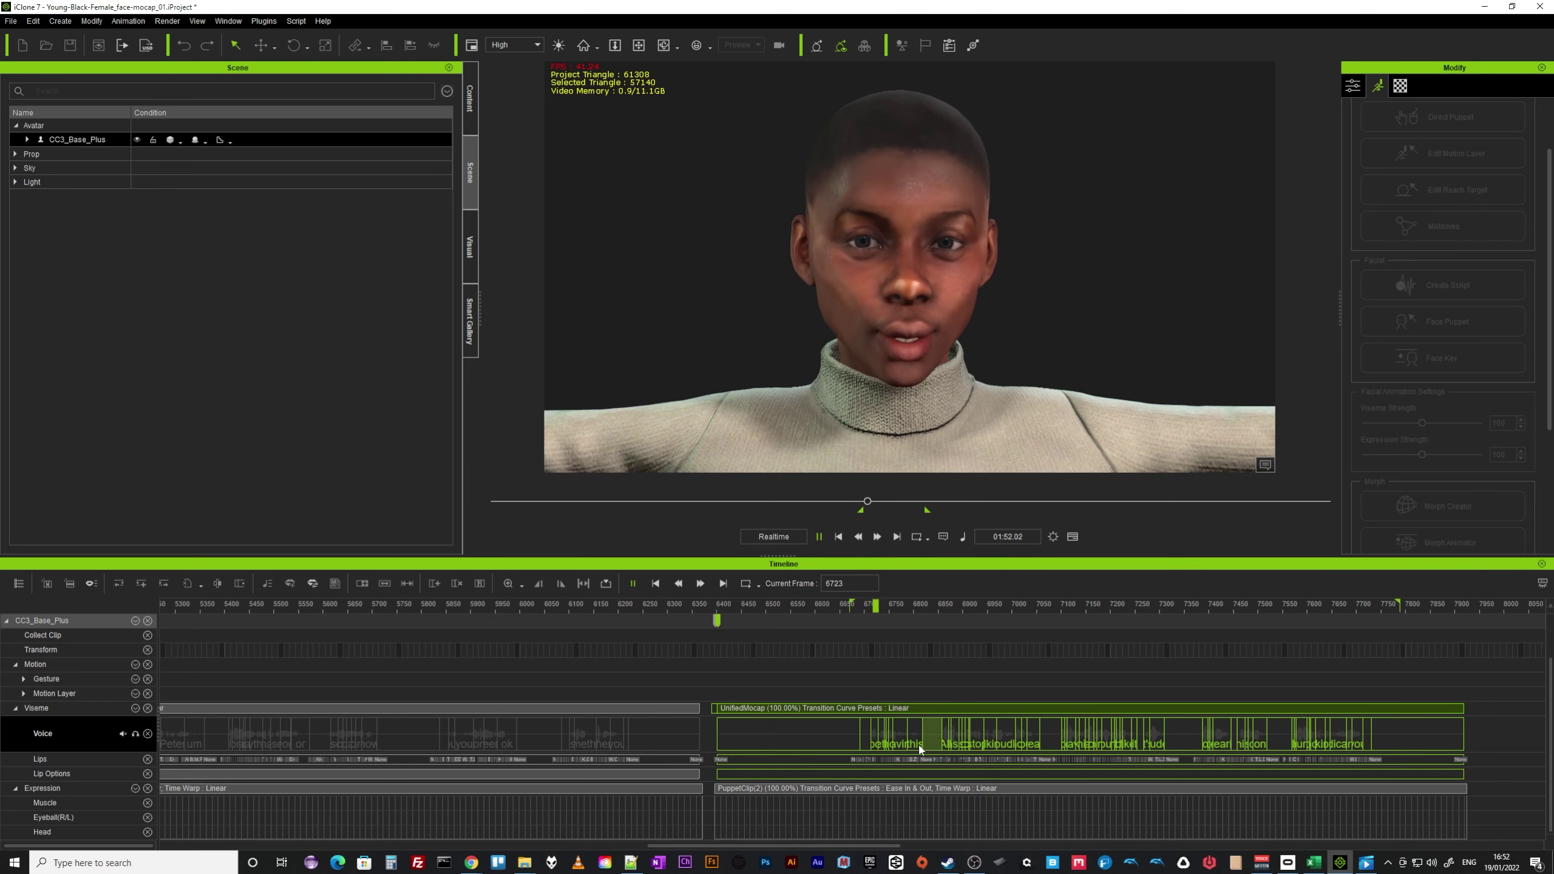
click(903, 610)
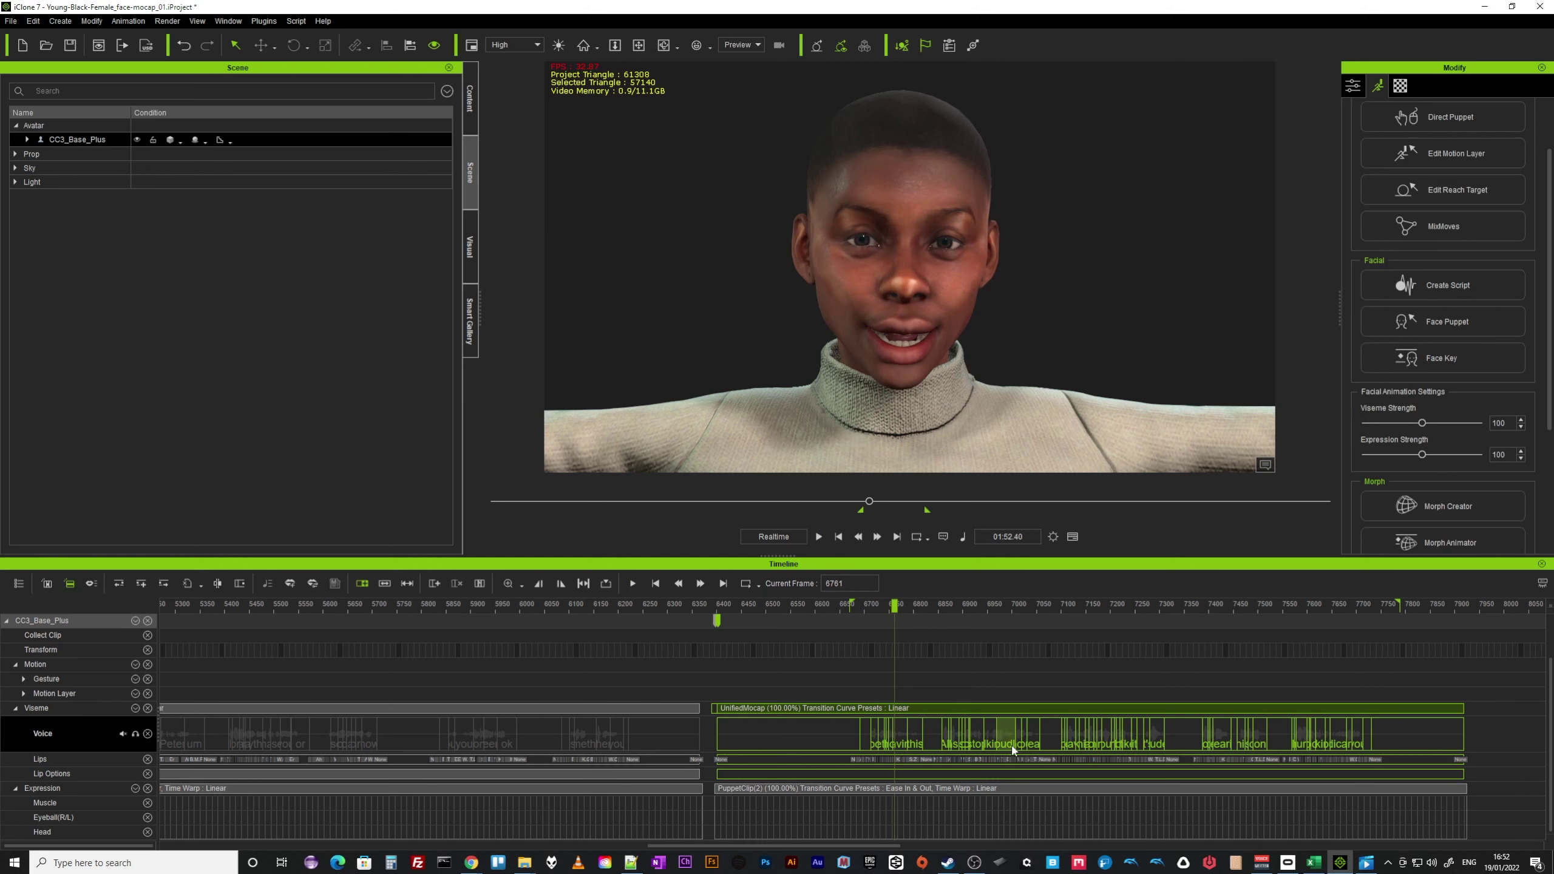
- Apply Lip Options to the whole mouth of the second viseme clip with Smooth 1 and Clip Strength 0.8
right_click(829, 712)
click(877, 643)
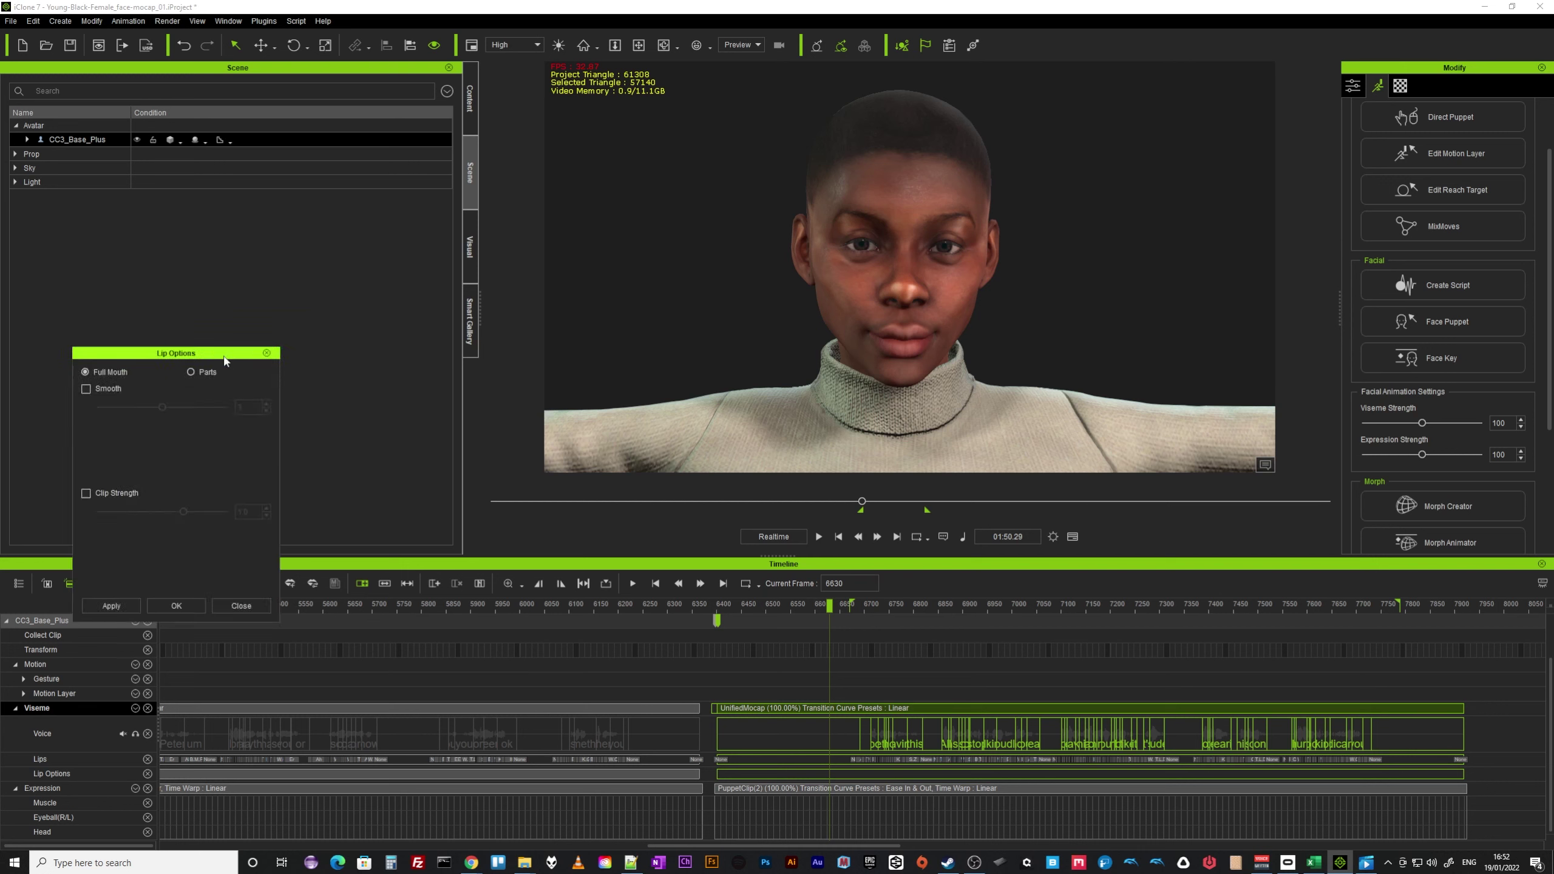
drag(206, 357, 360, 296)
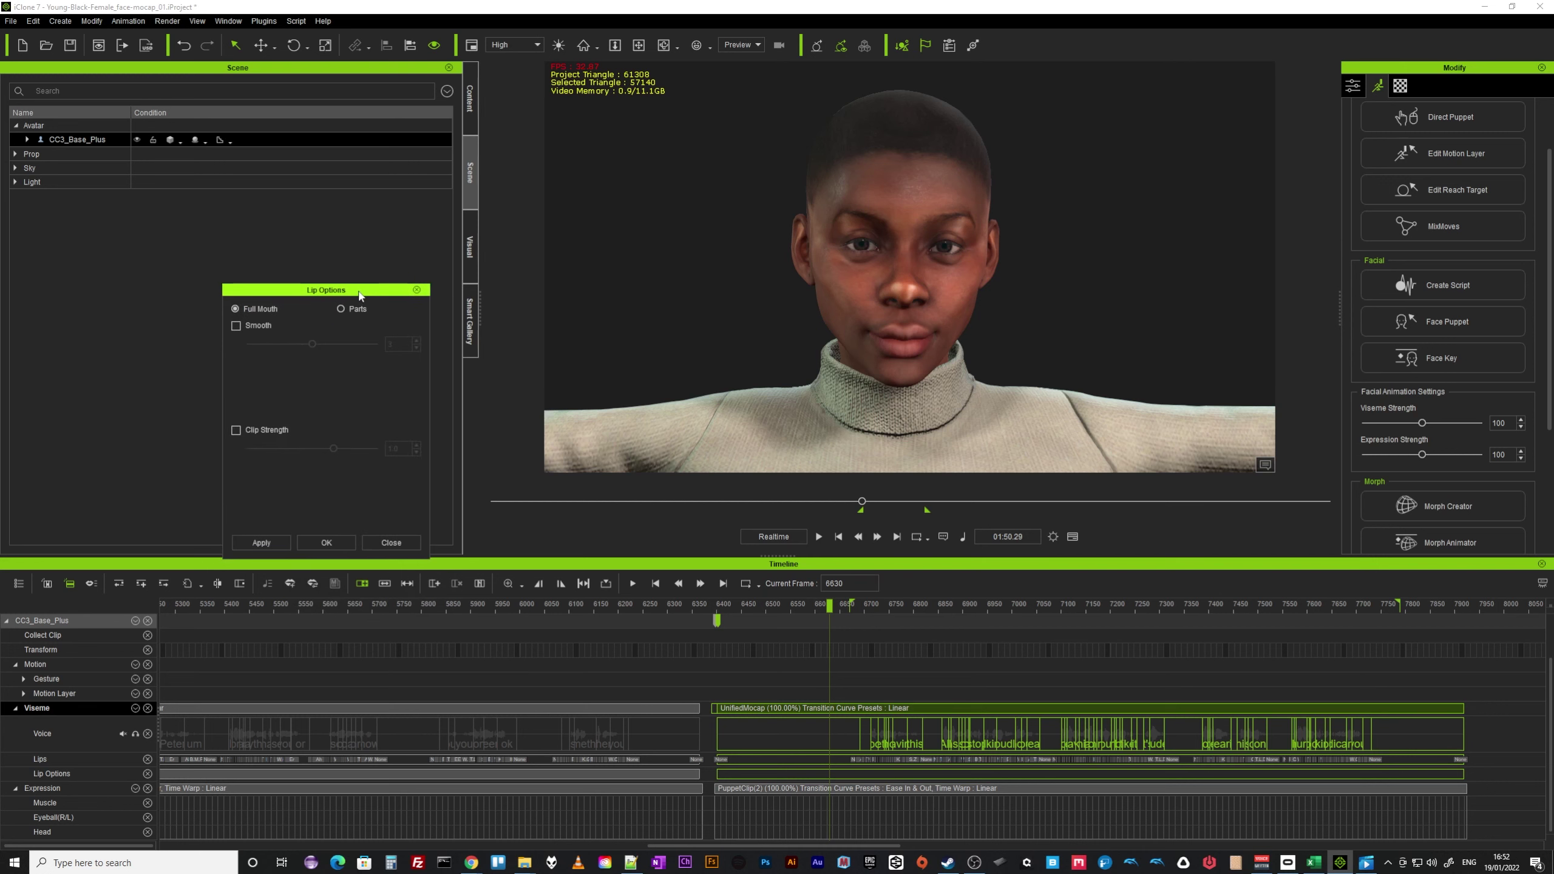
click(236, 429)
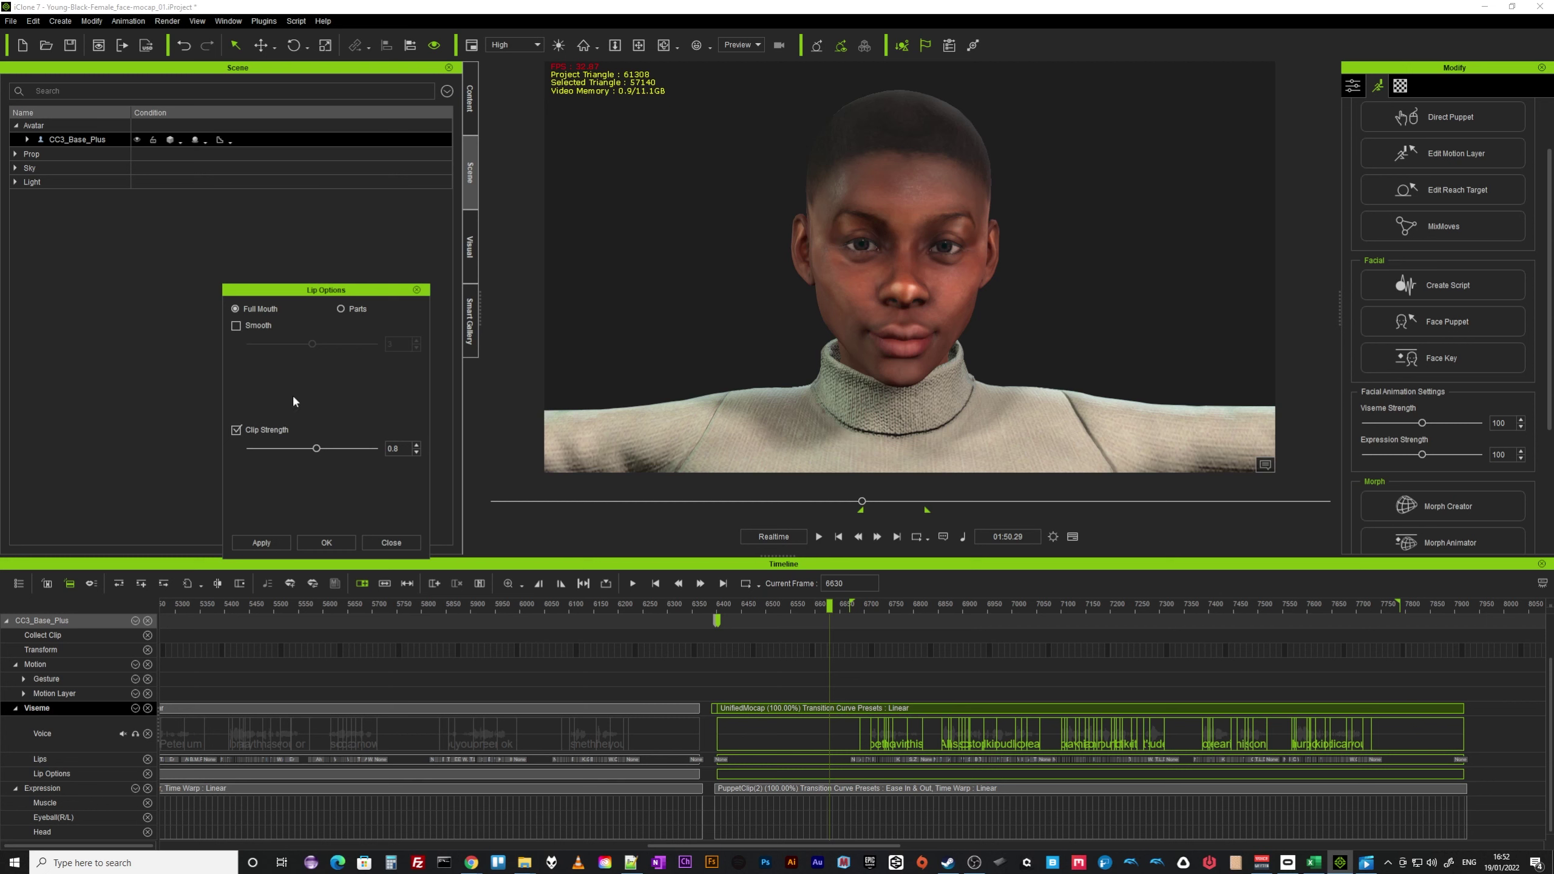
click(238, 324)
click(261, 542)
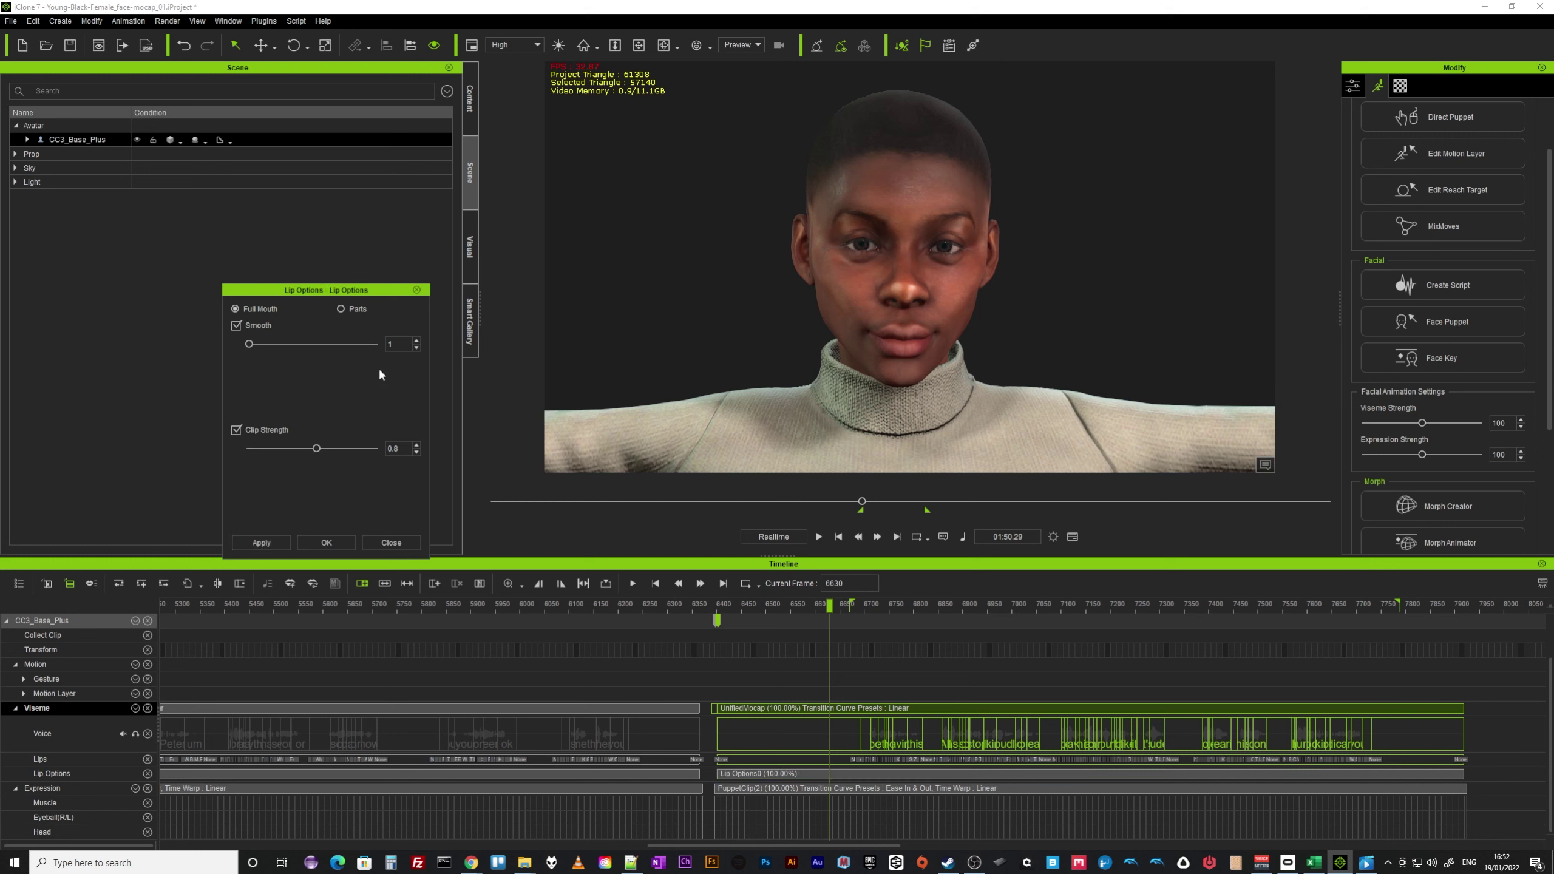
click(416, 289)
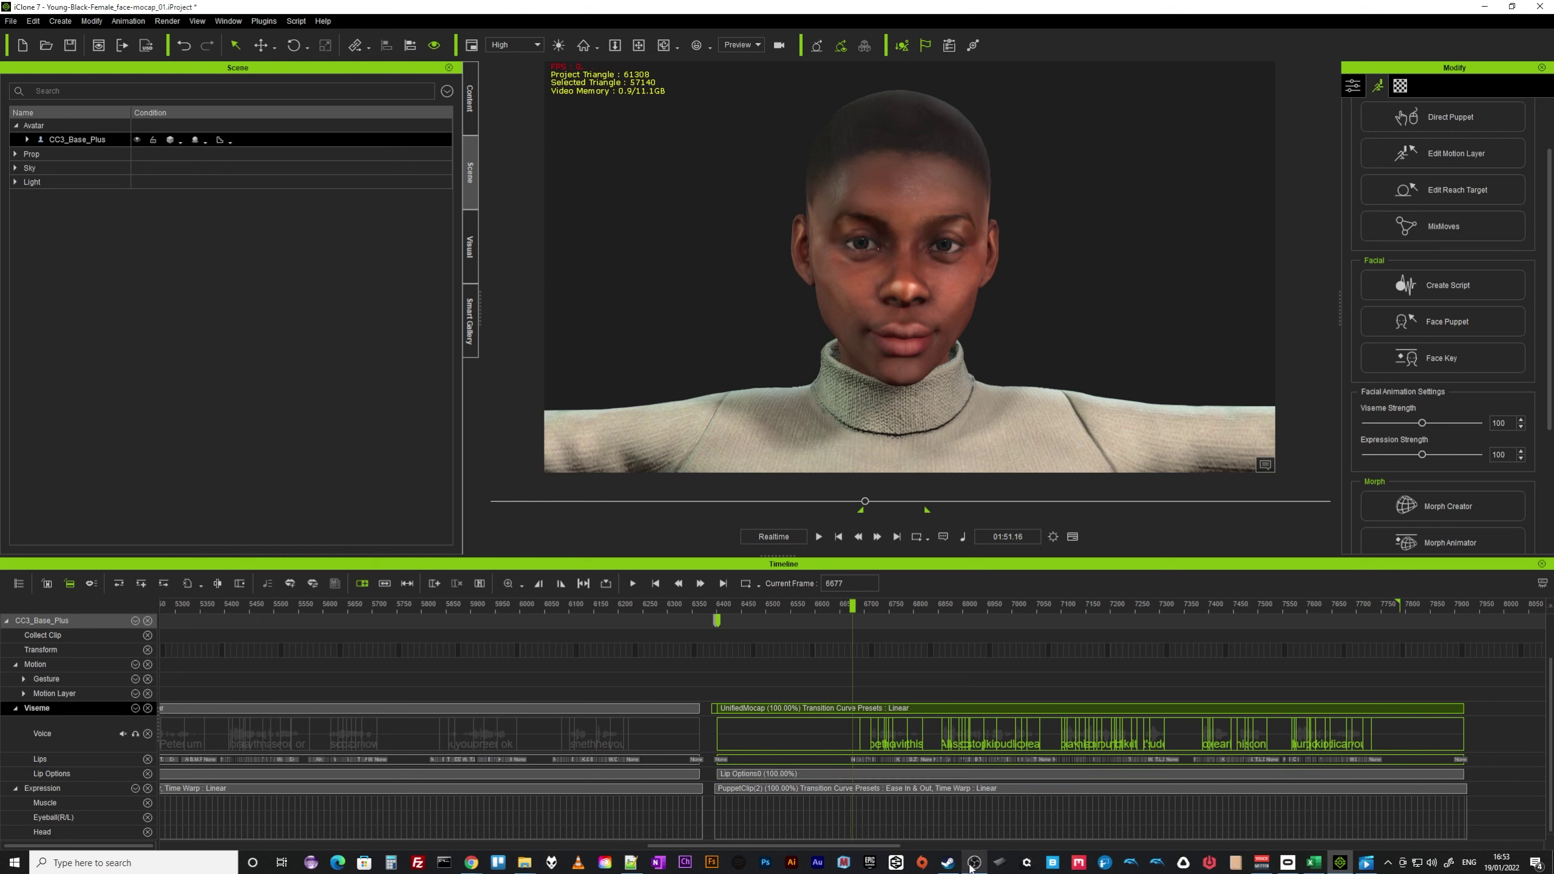
- Play the take to review the lip options, return to the start of the playback range, and save the project
key(space)
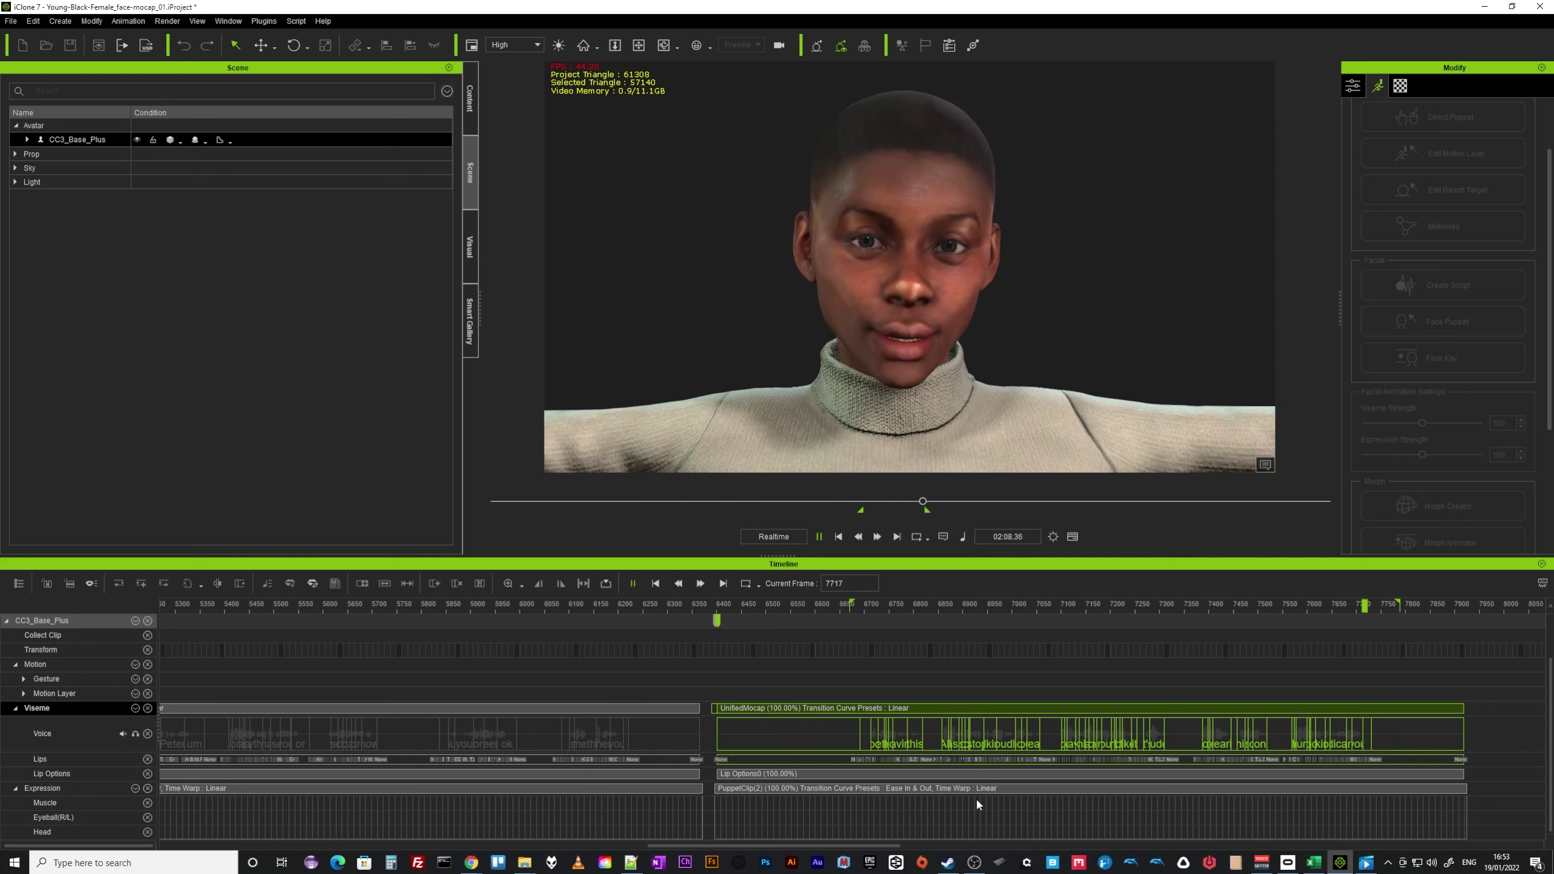
key(space)
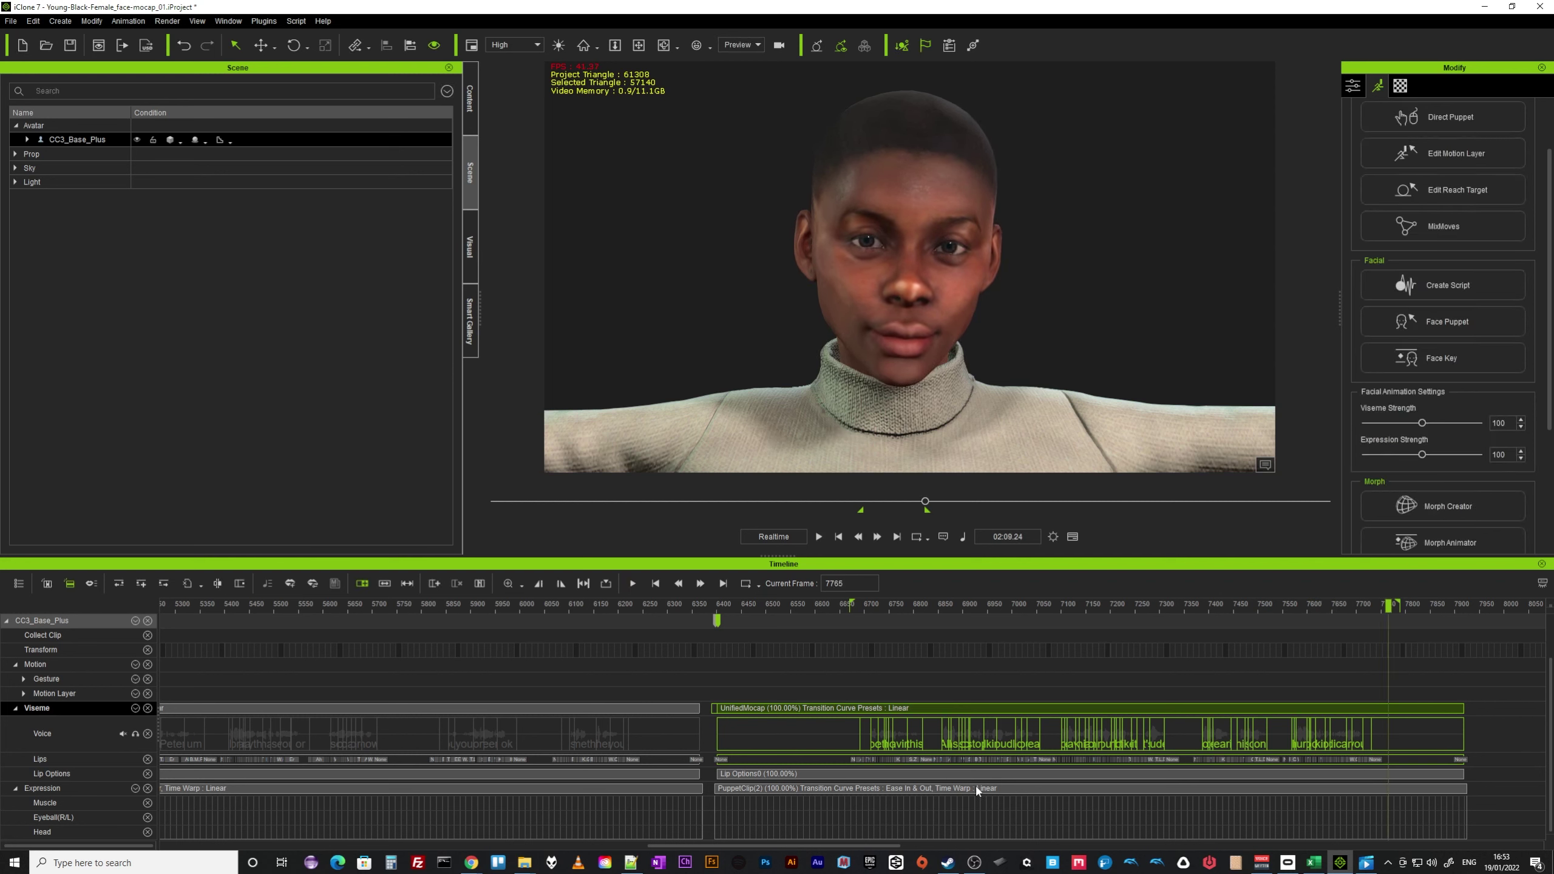
click(839, 537)
key(ctrl+s)
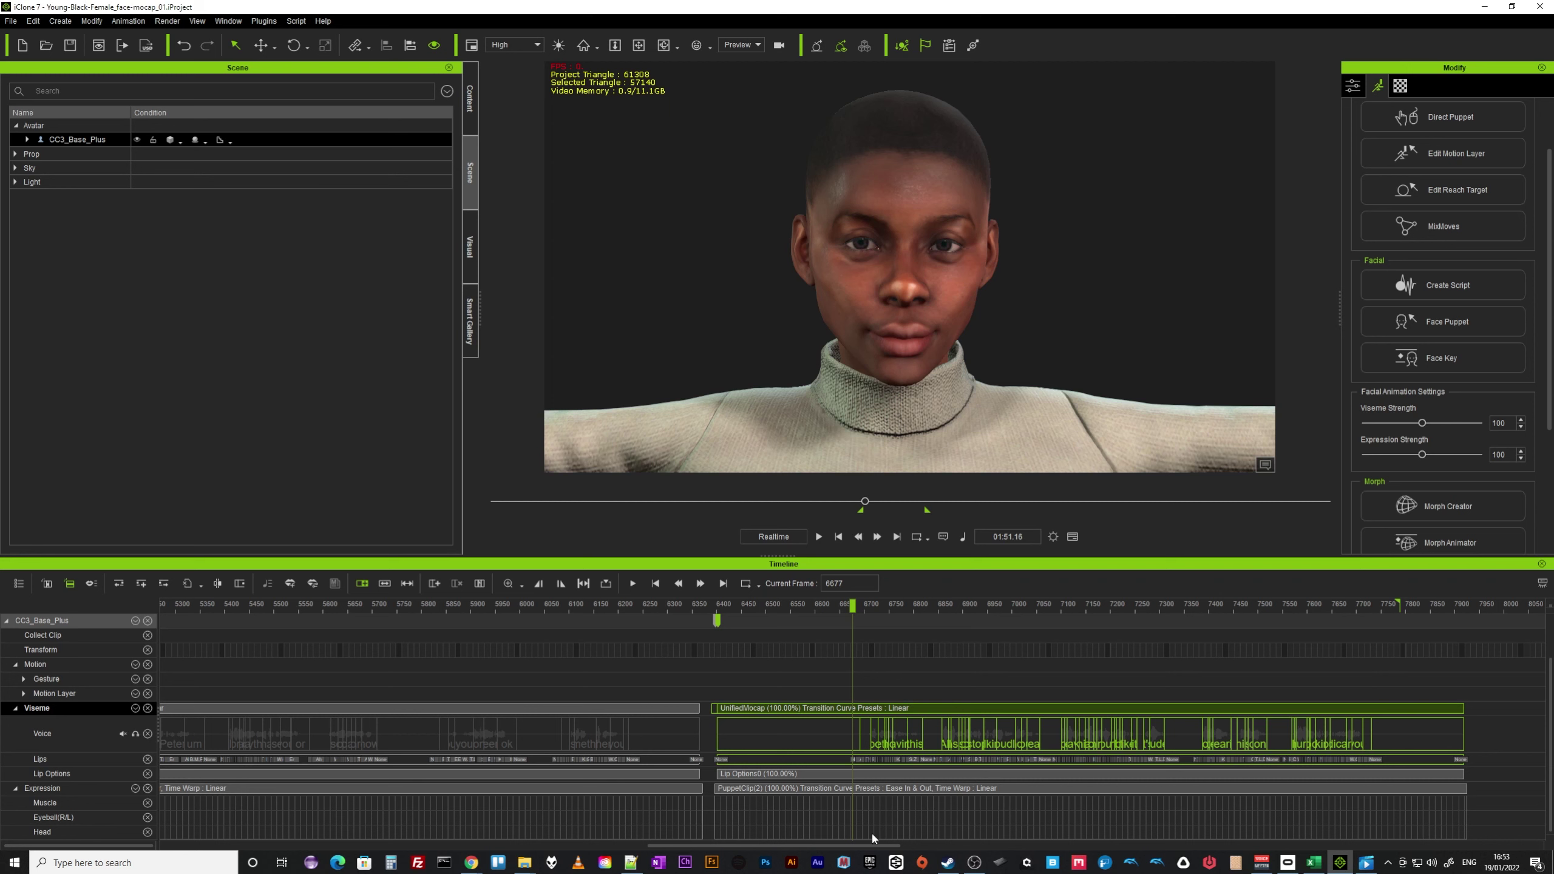
- Try smoothing the second expression clip with Muscle 13, and play the take to judge the effect
right_click(886, 795)
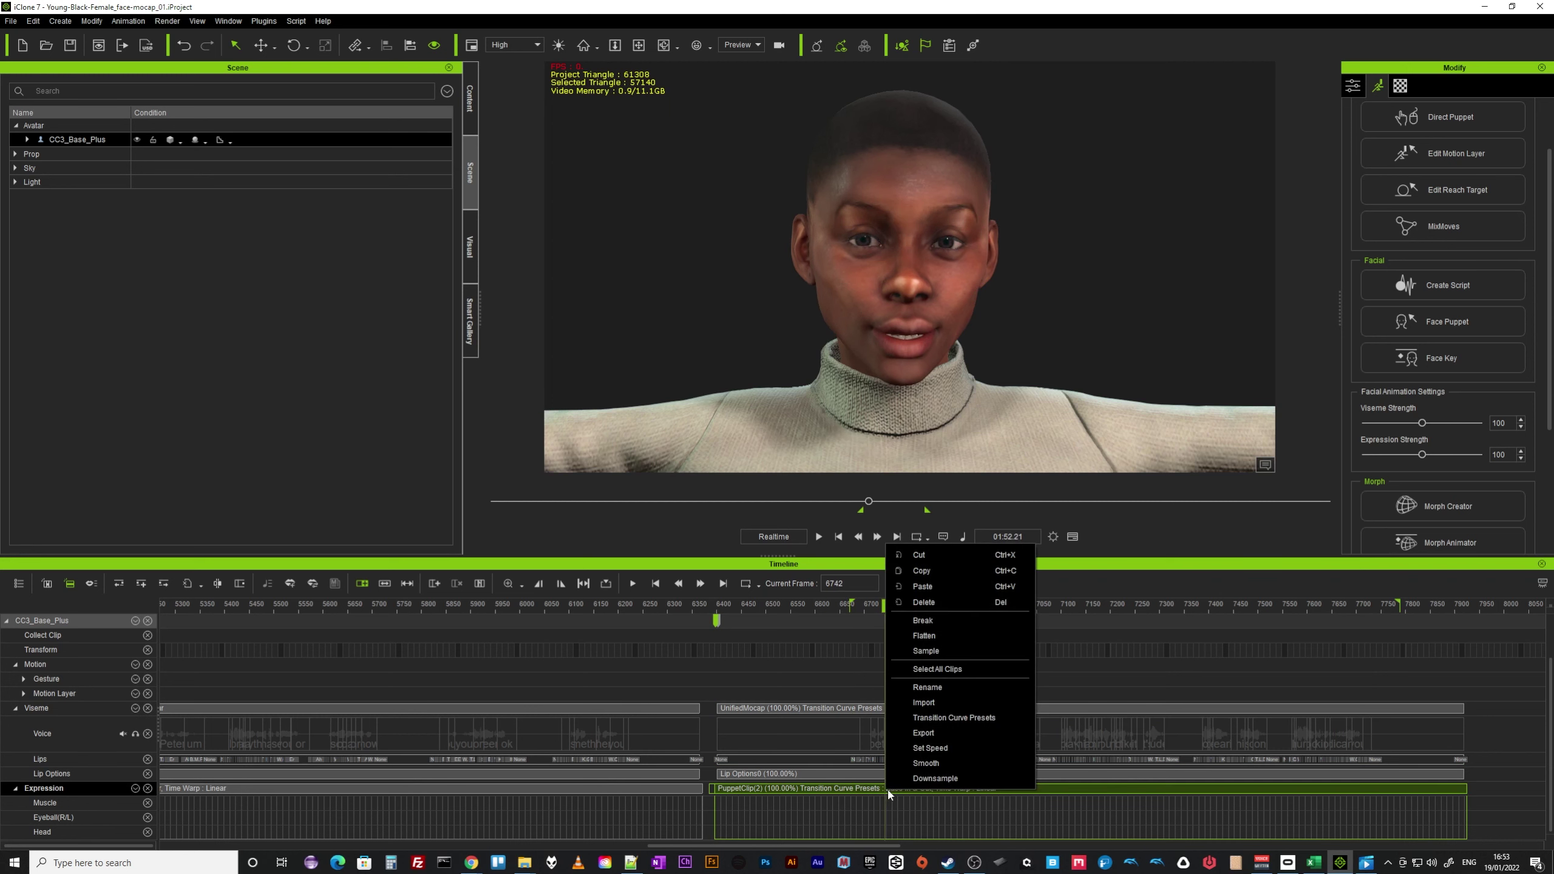
click(925, 766)
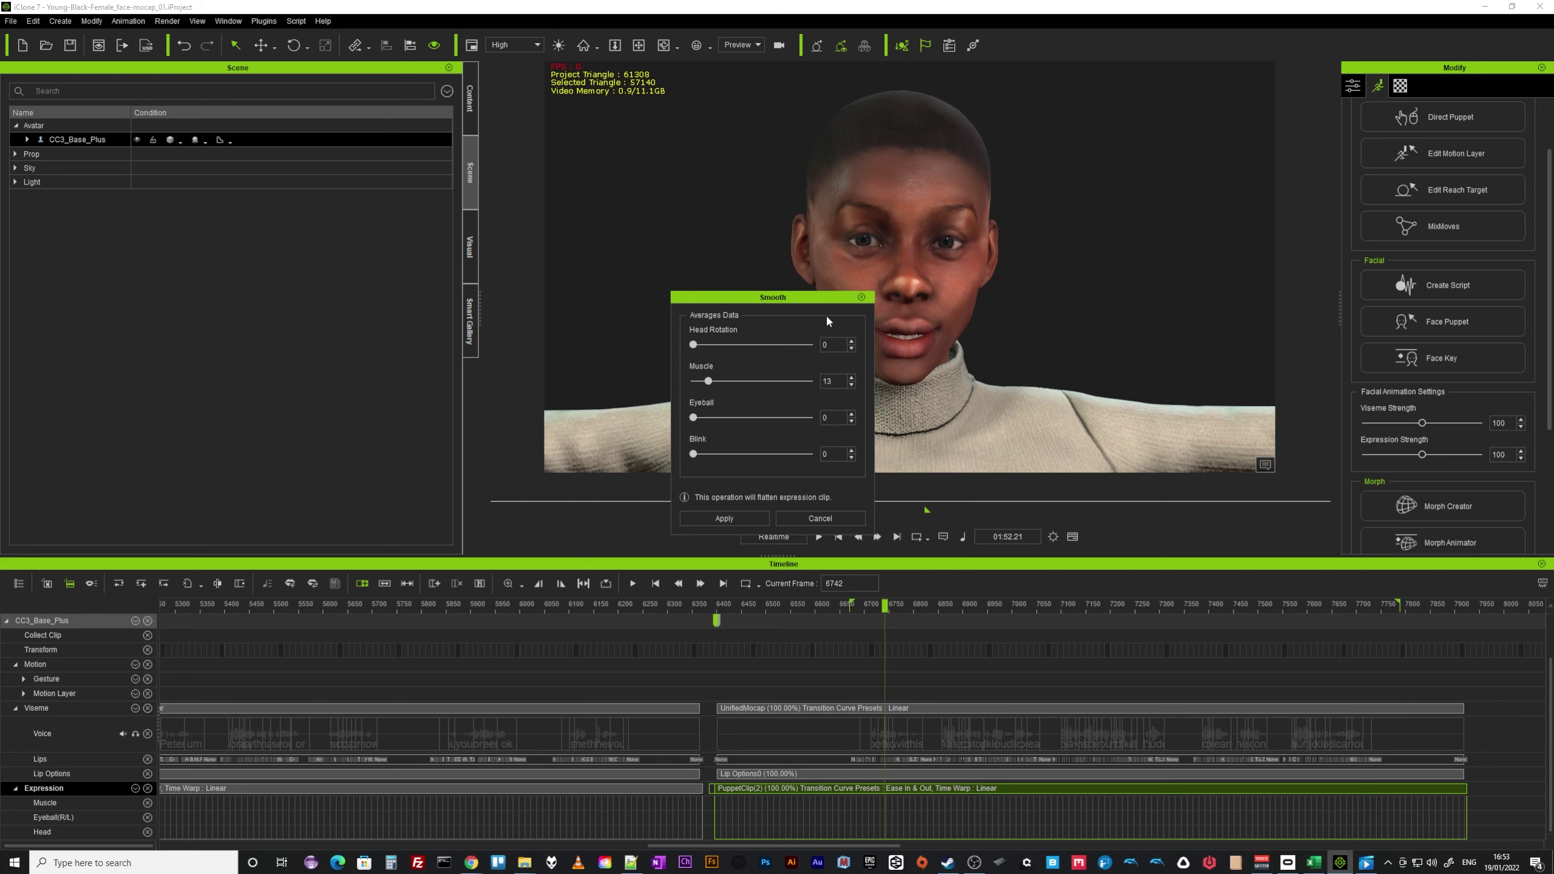
drag(814, 298, 633, 295)
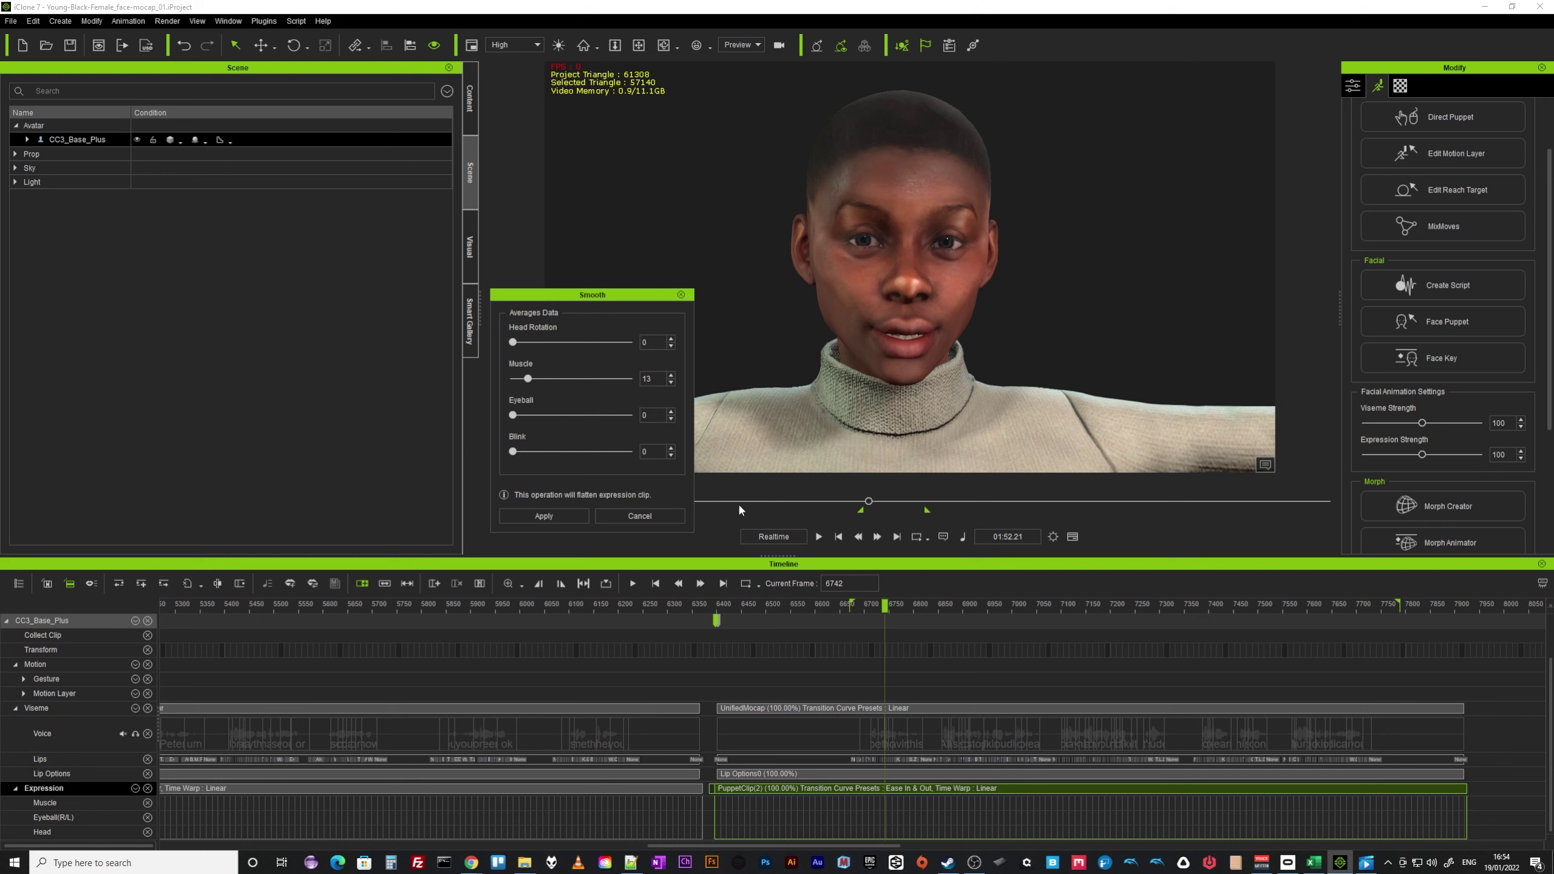
click(555, 514)
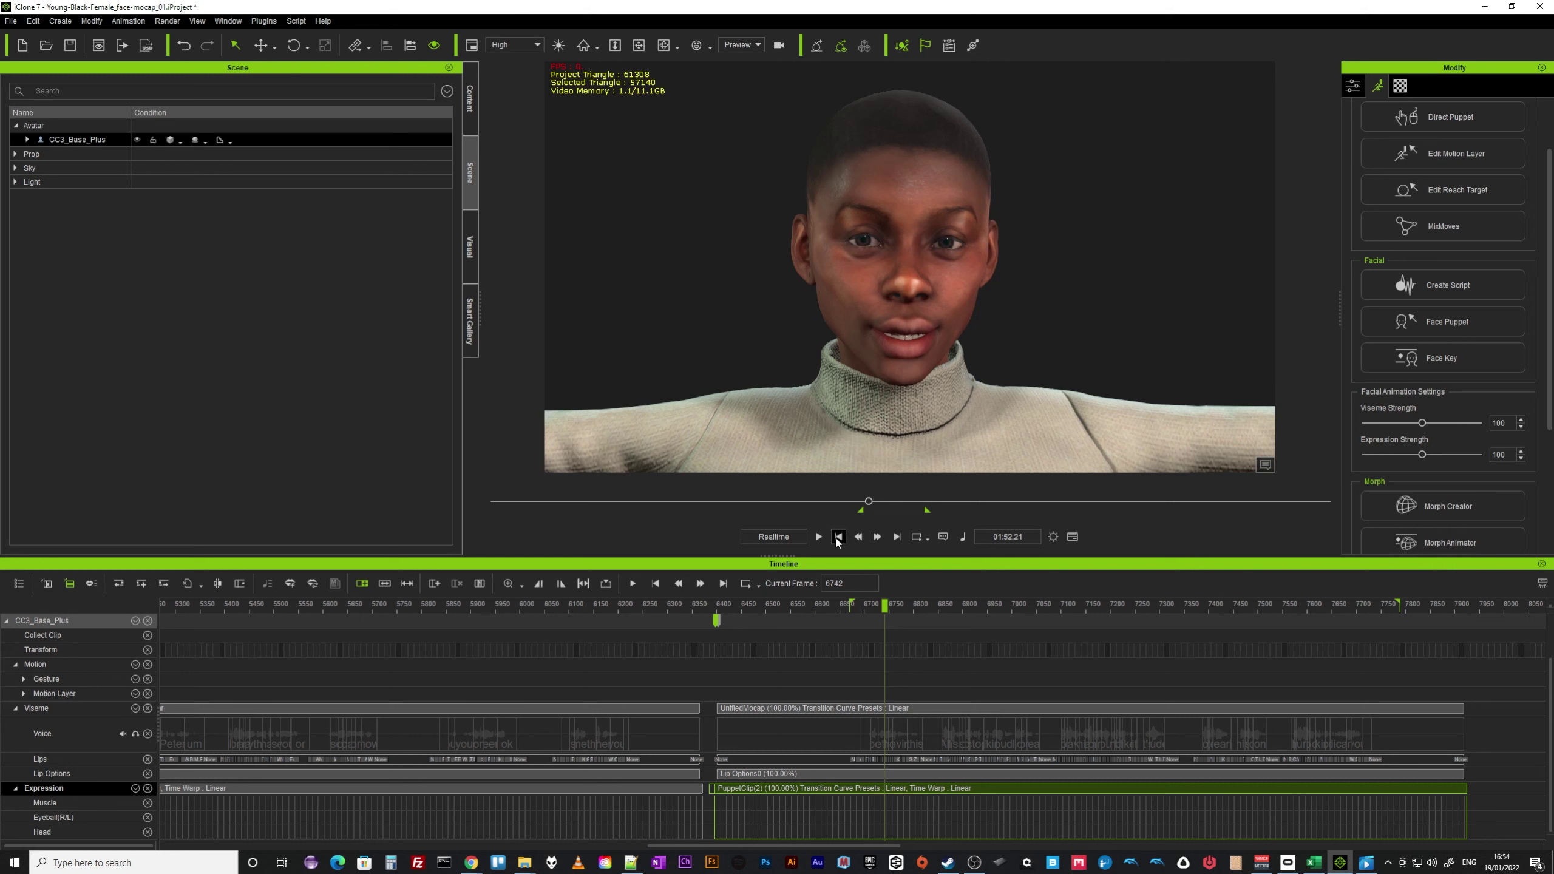
key(space)
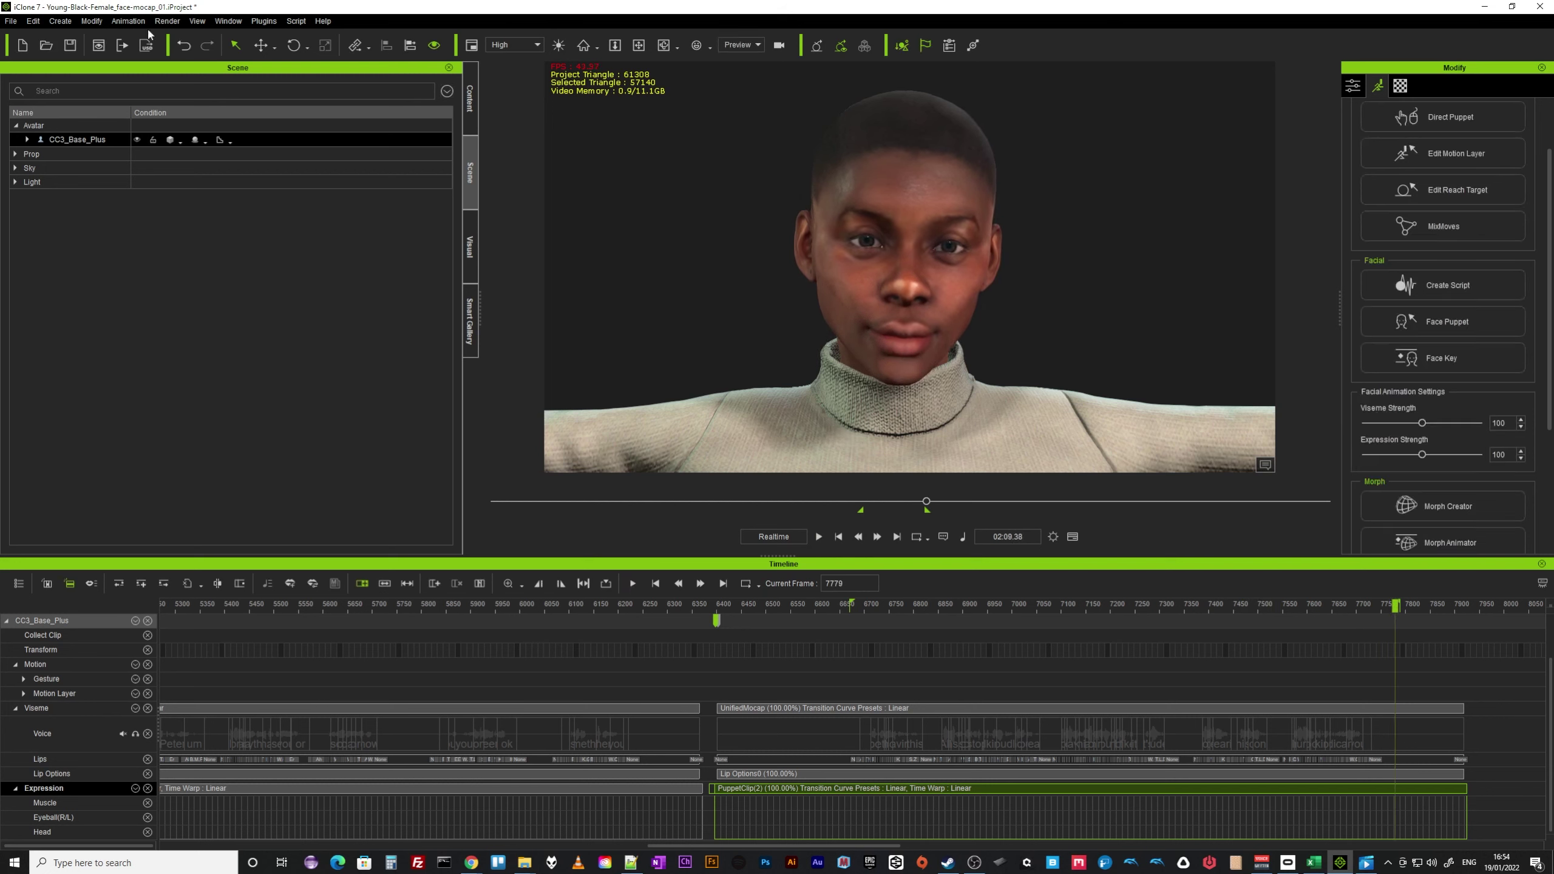
- Undo the Muscle 13 smoothing and replay the opening of the take with the original expression for comparison
click(35, 22)
click(50, 40)
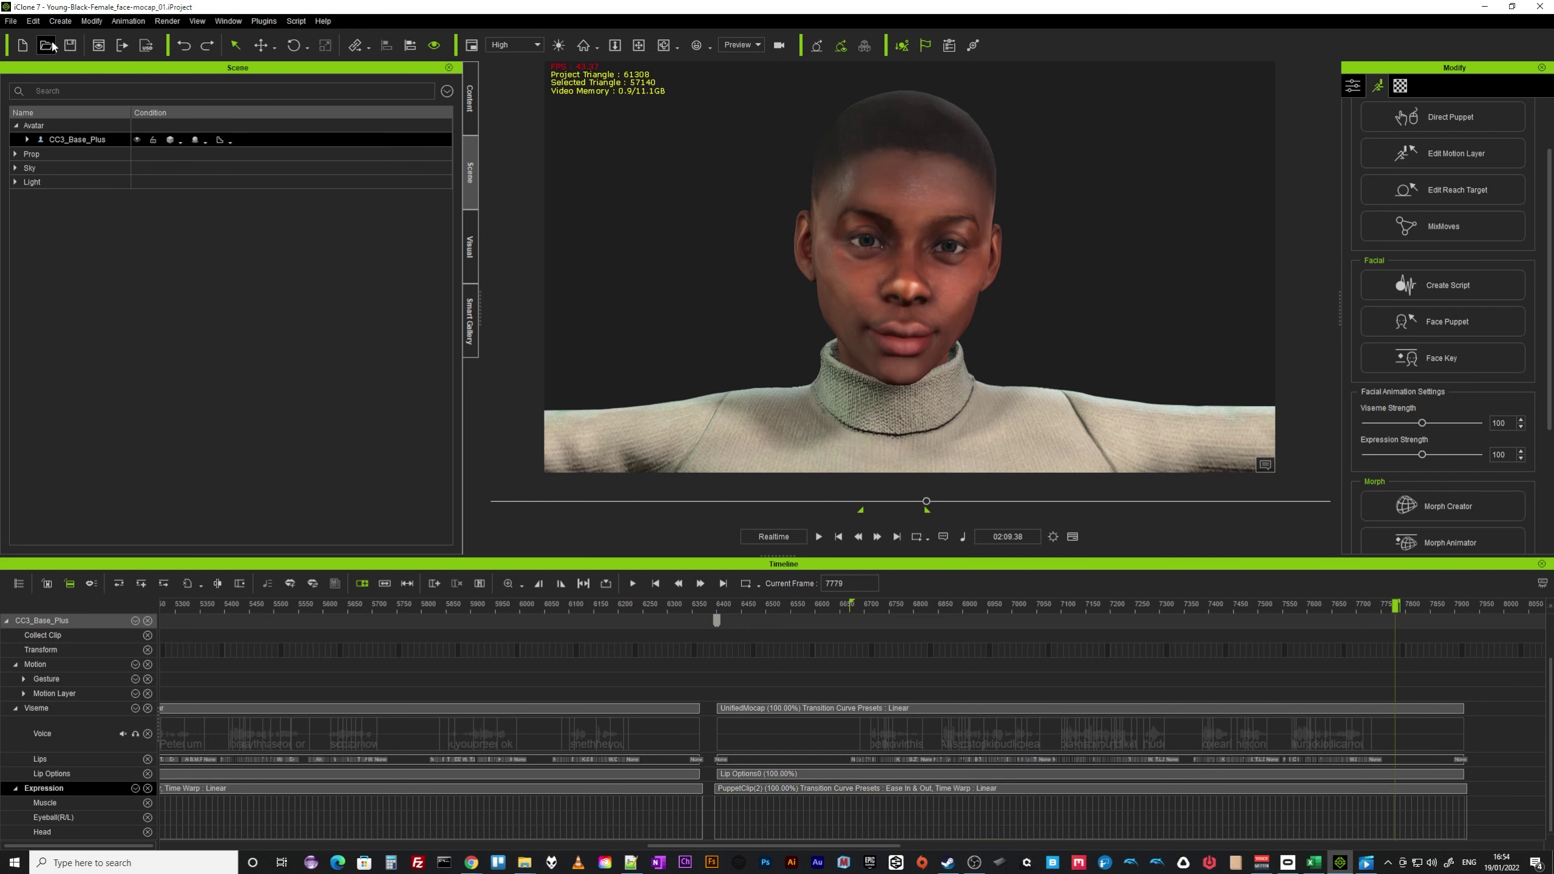
right_click(826, 788)
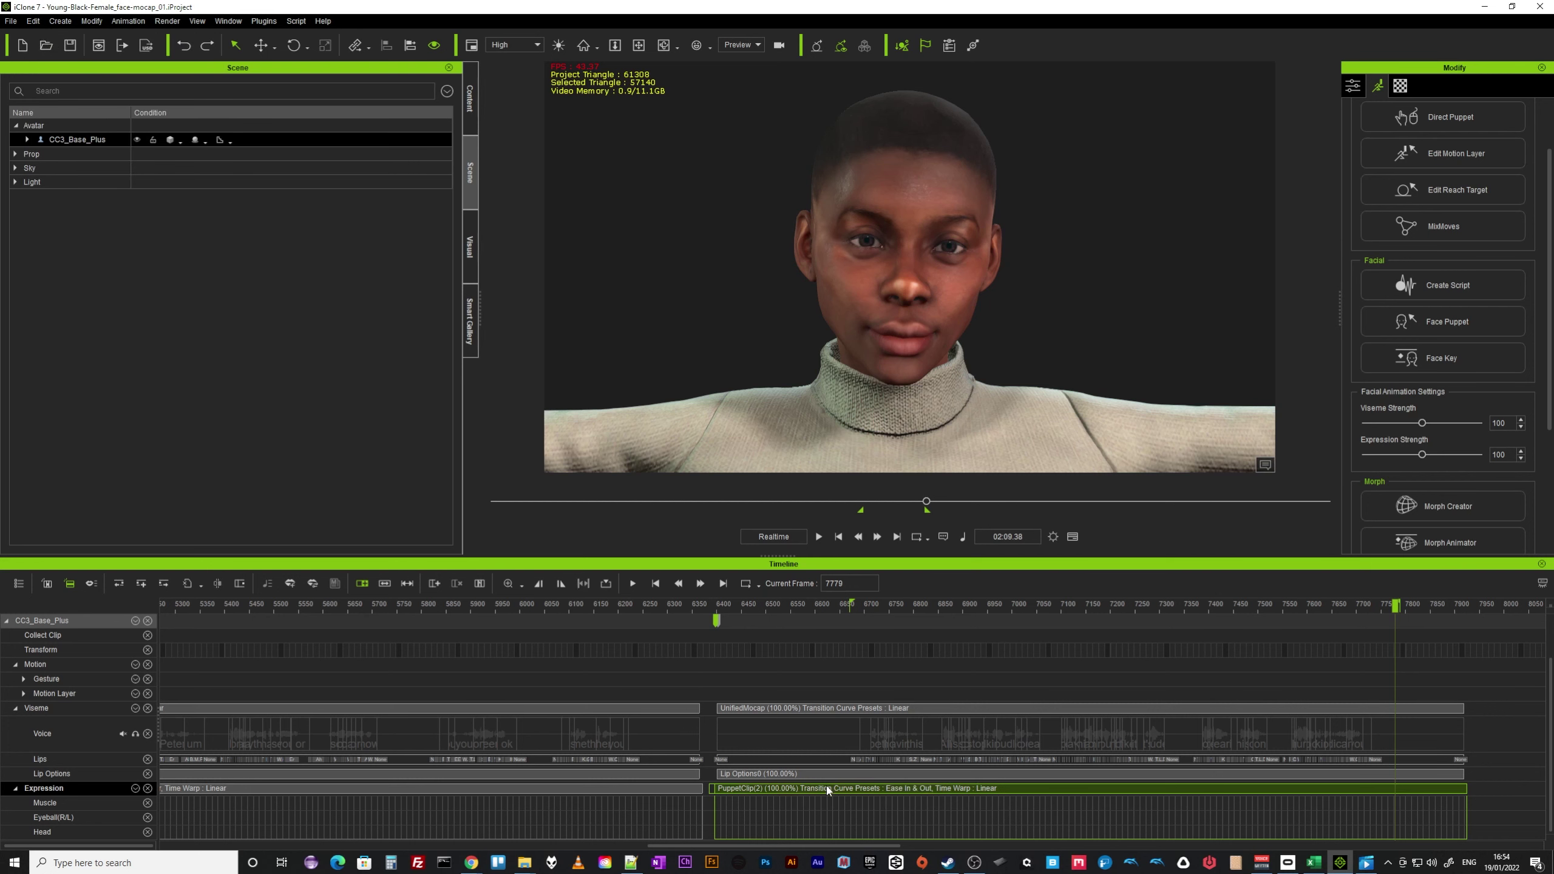
click(843, 522)
click(819, 536)
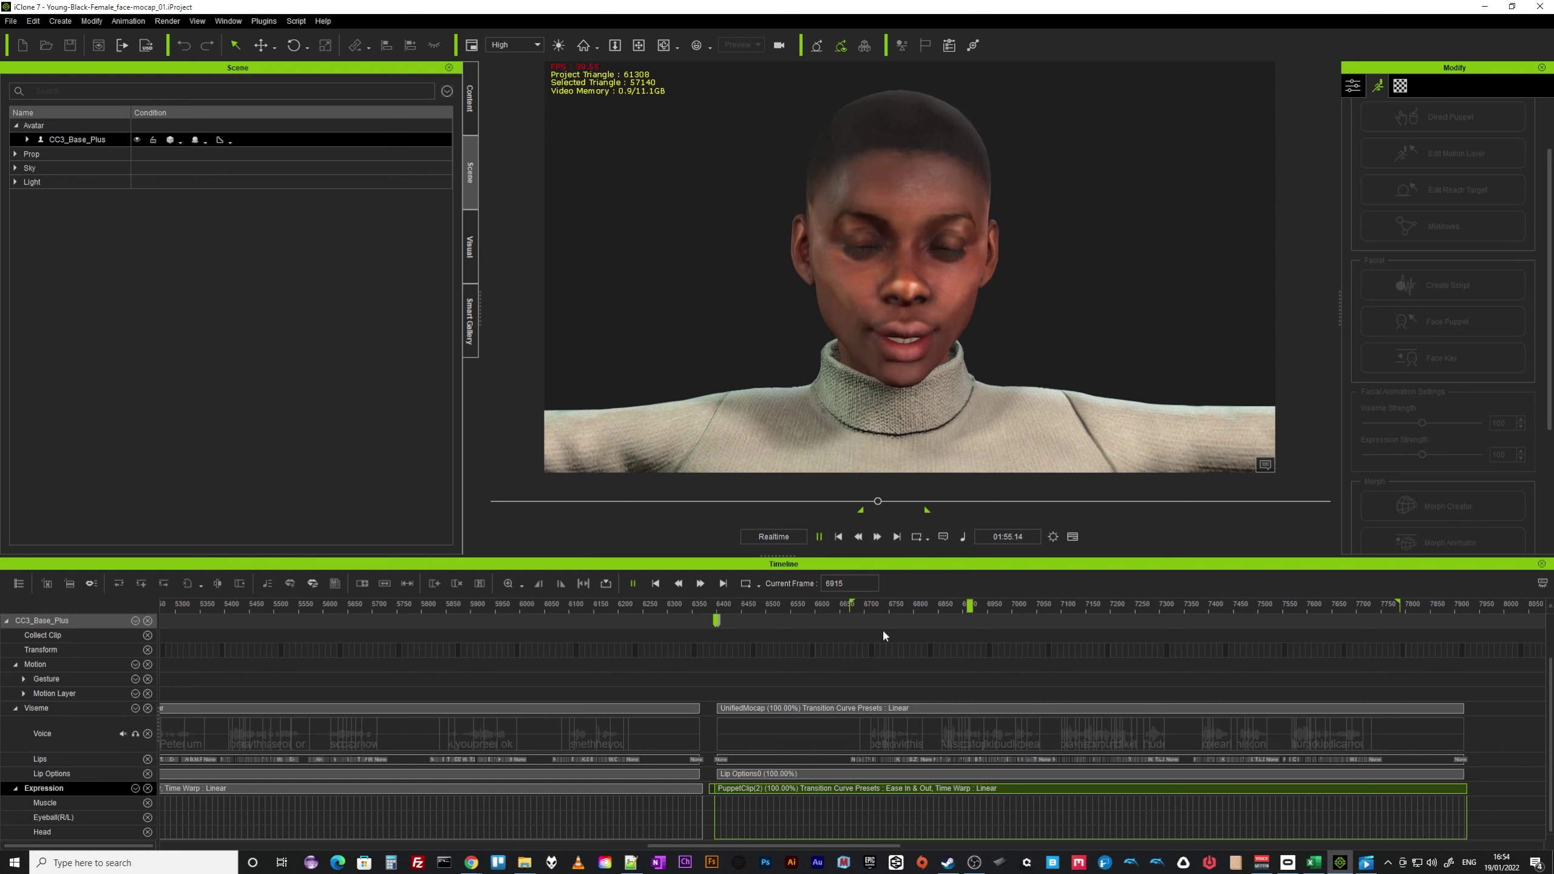
key(space)
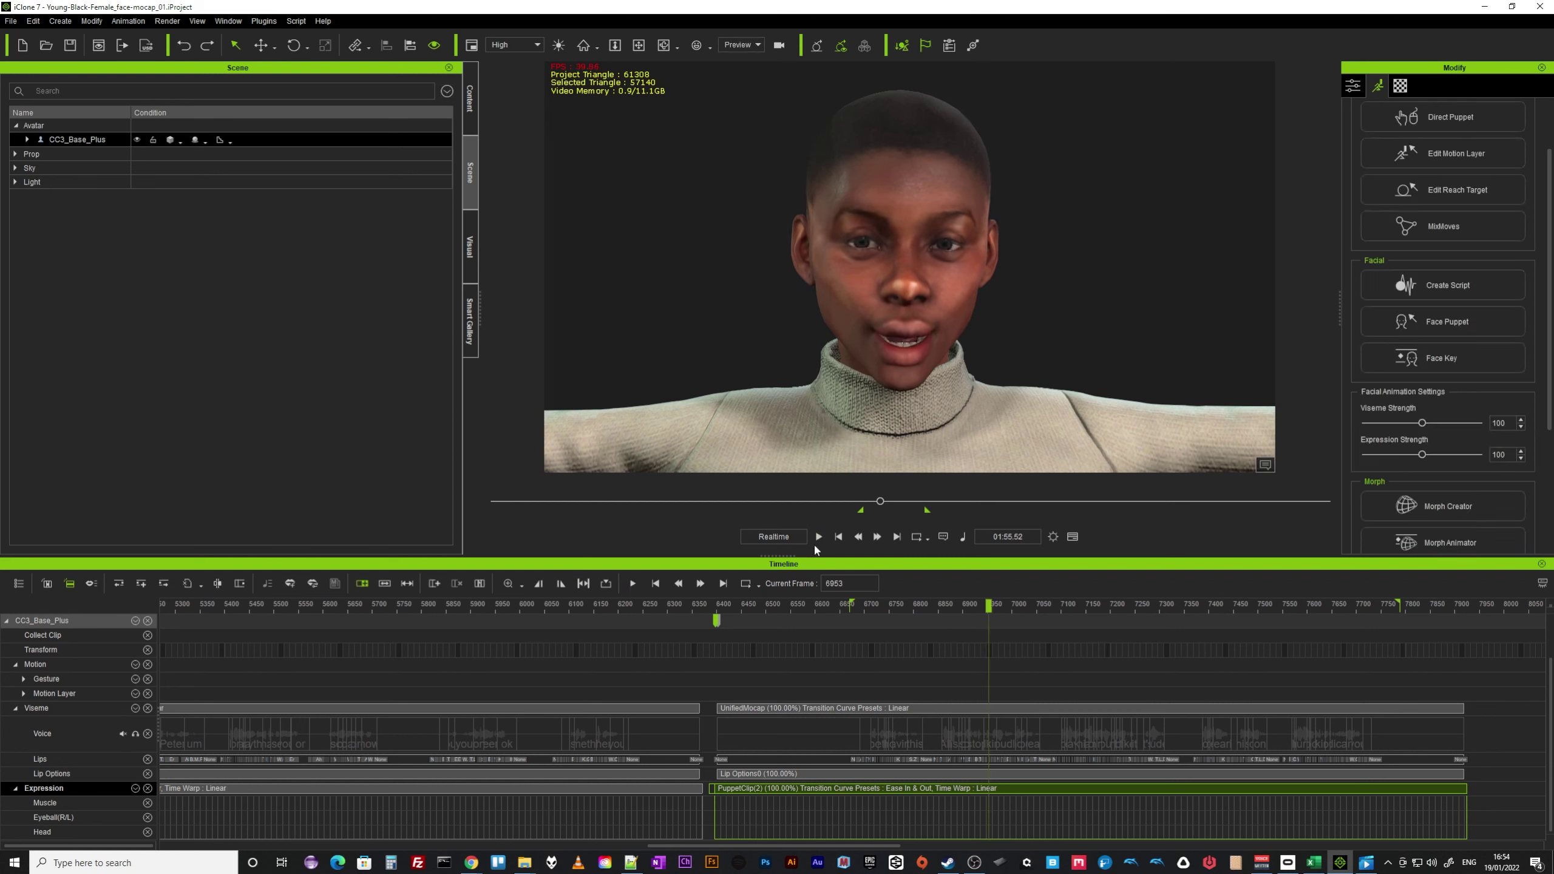
click(838, 537)
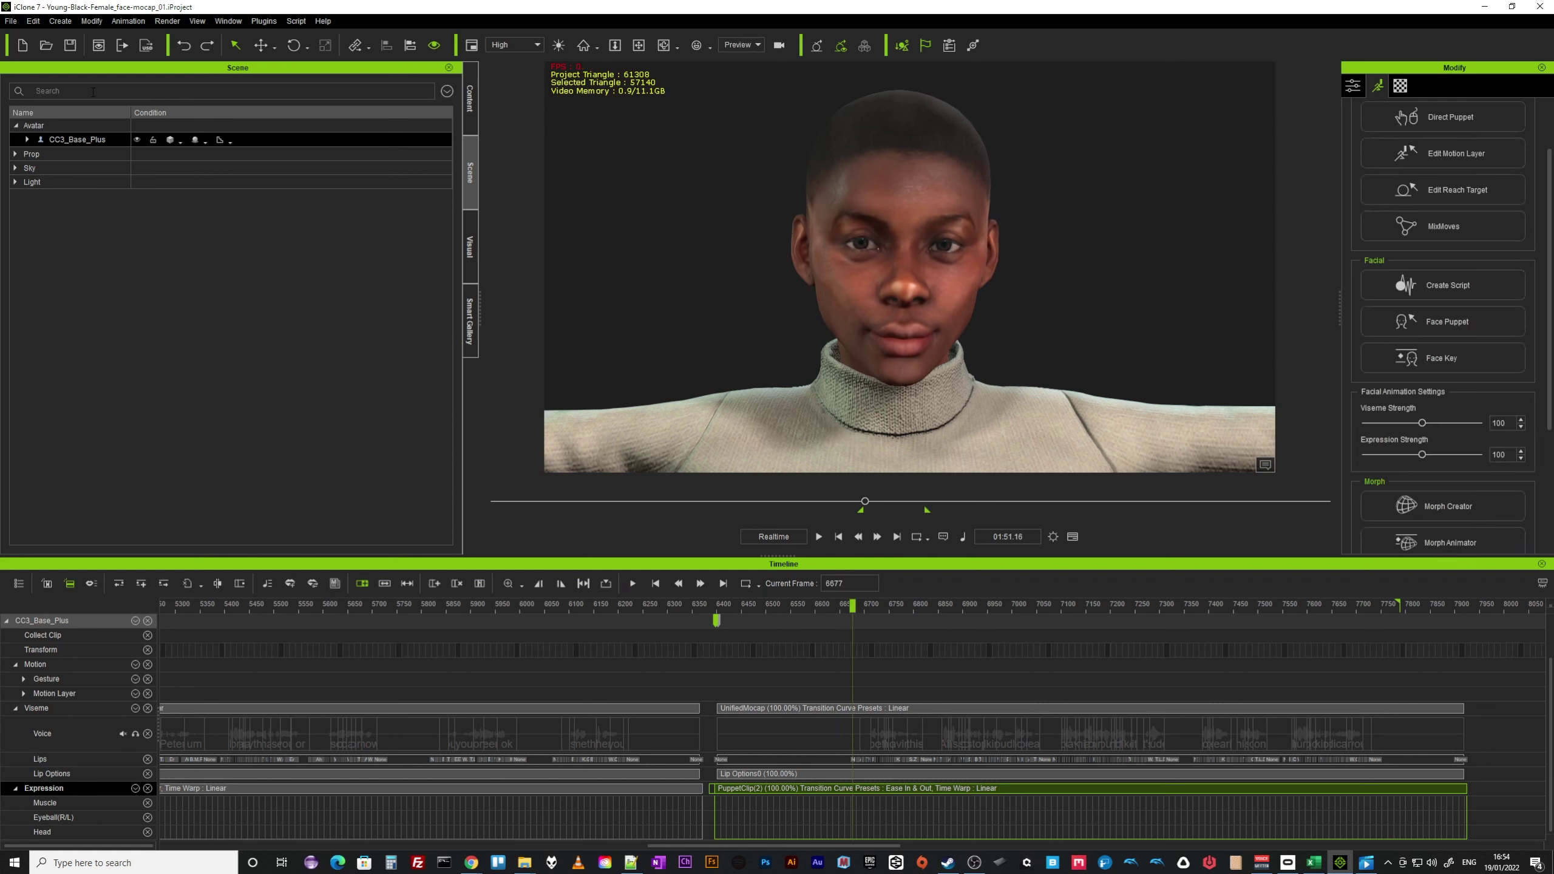
- Try a lighter smoothing of the second expression clip with Muscle 6, and play the take through
right_click(856, 792)
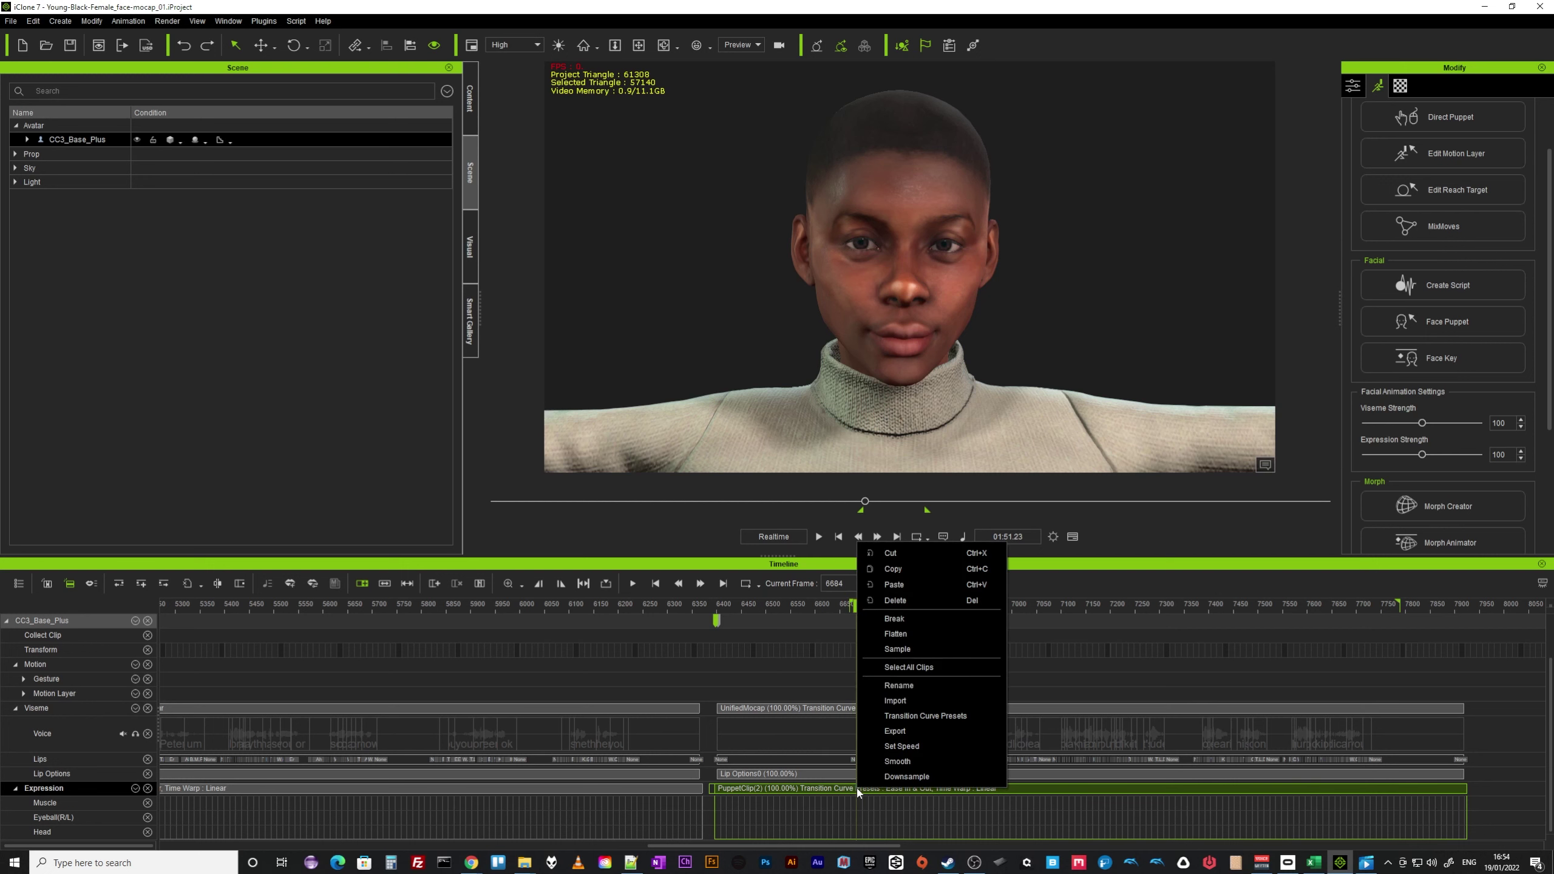
click(908, 769)
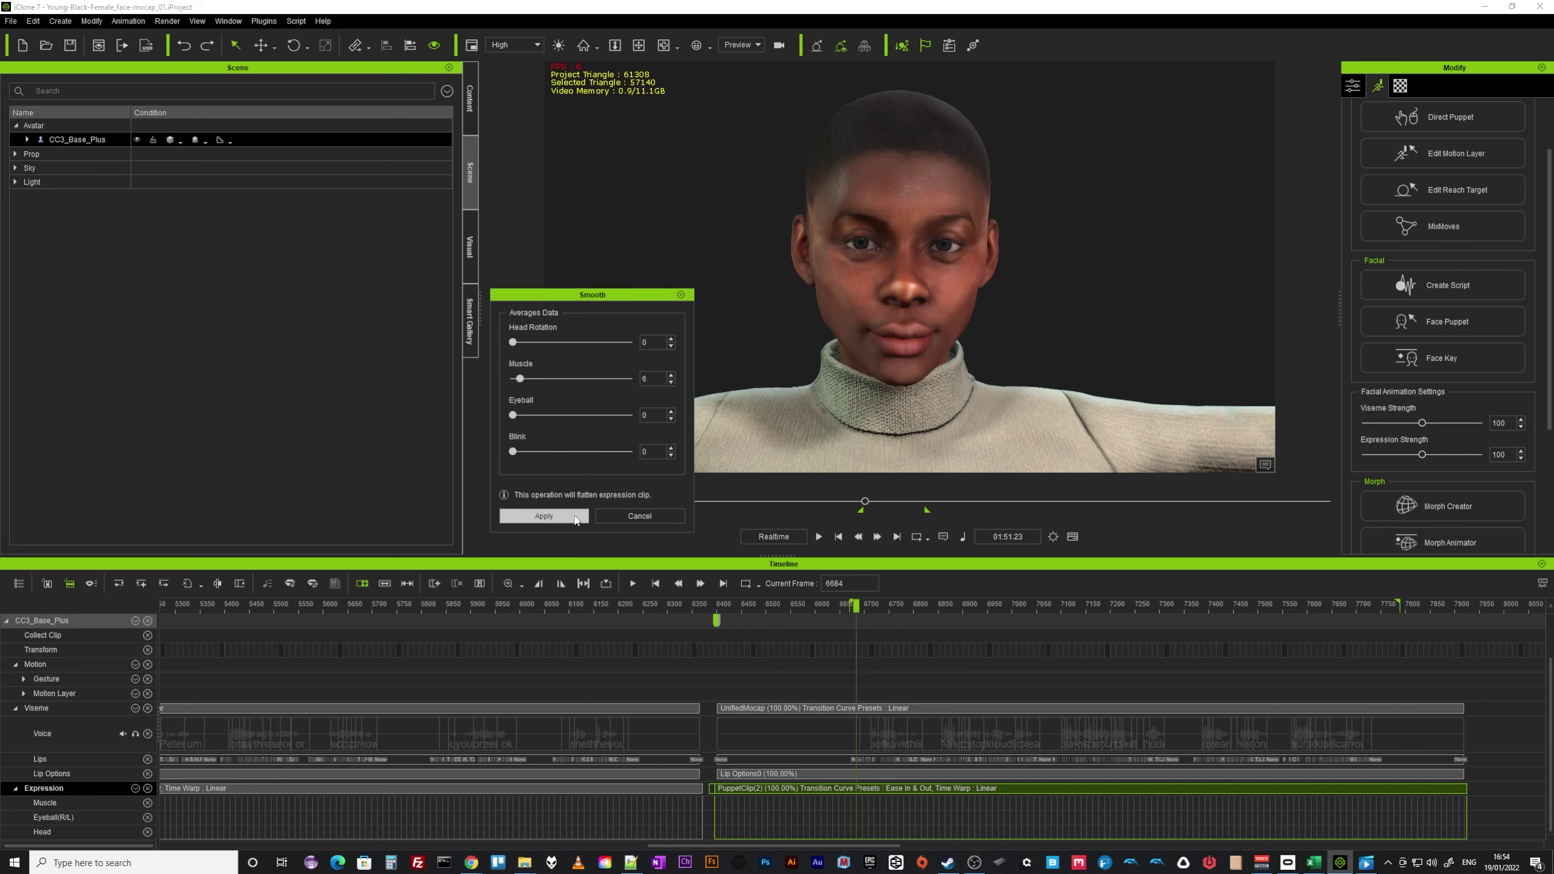
click(543, 515)
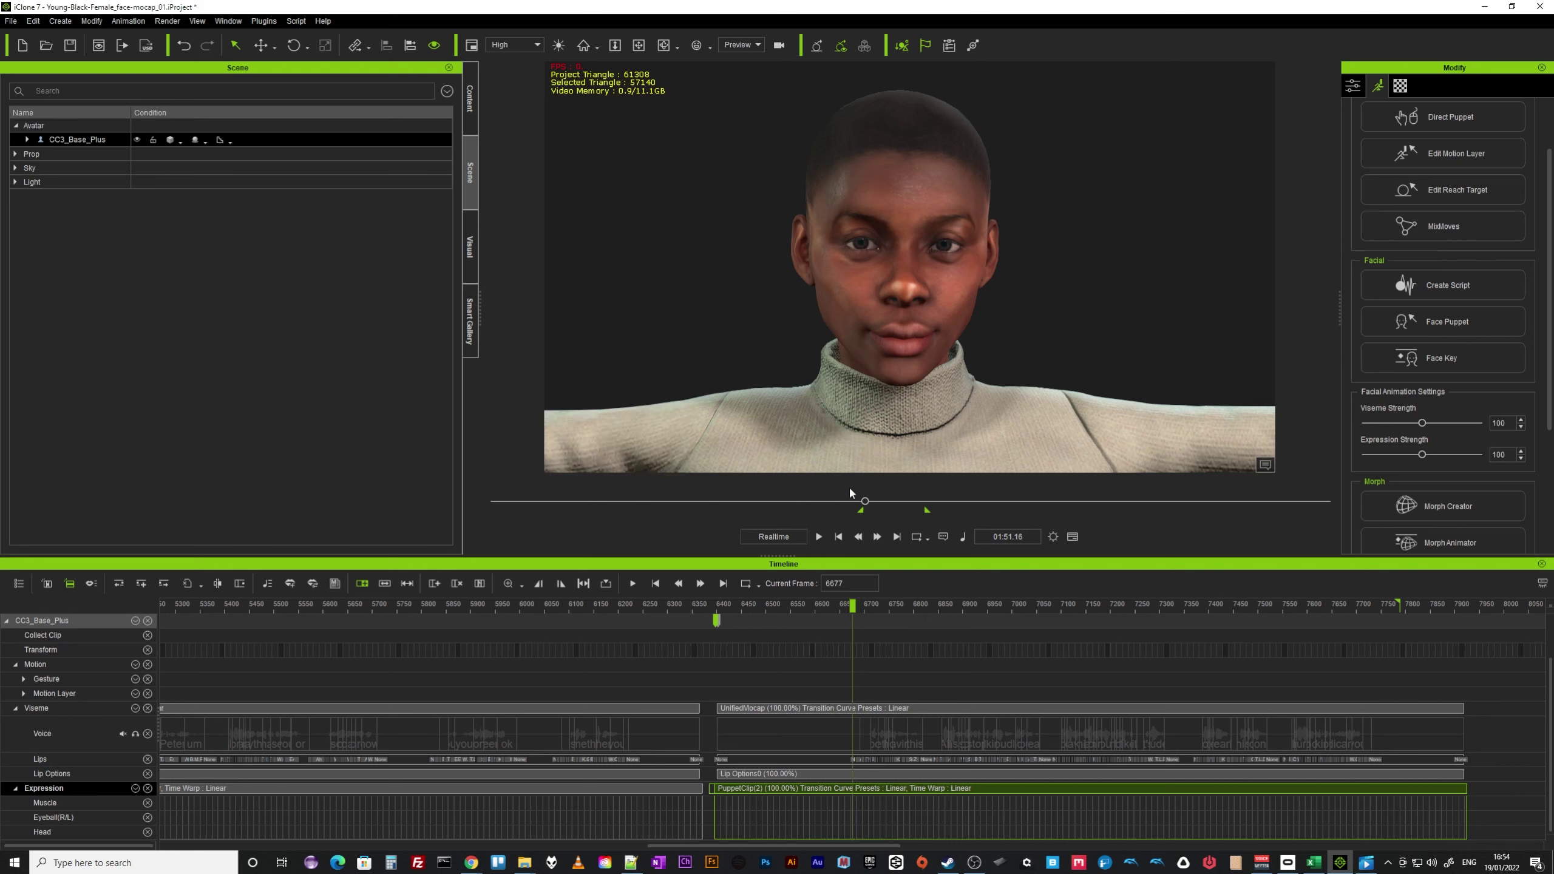
key(space)
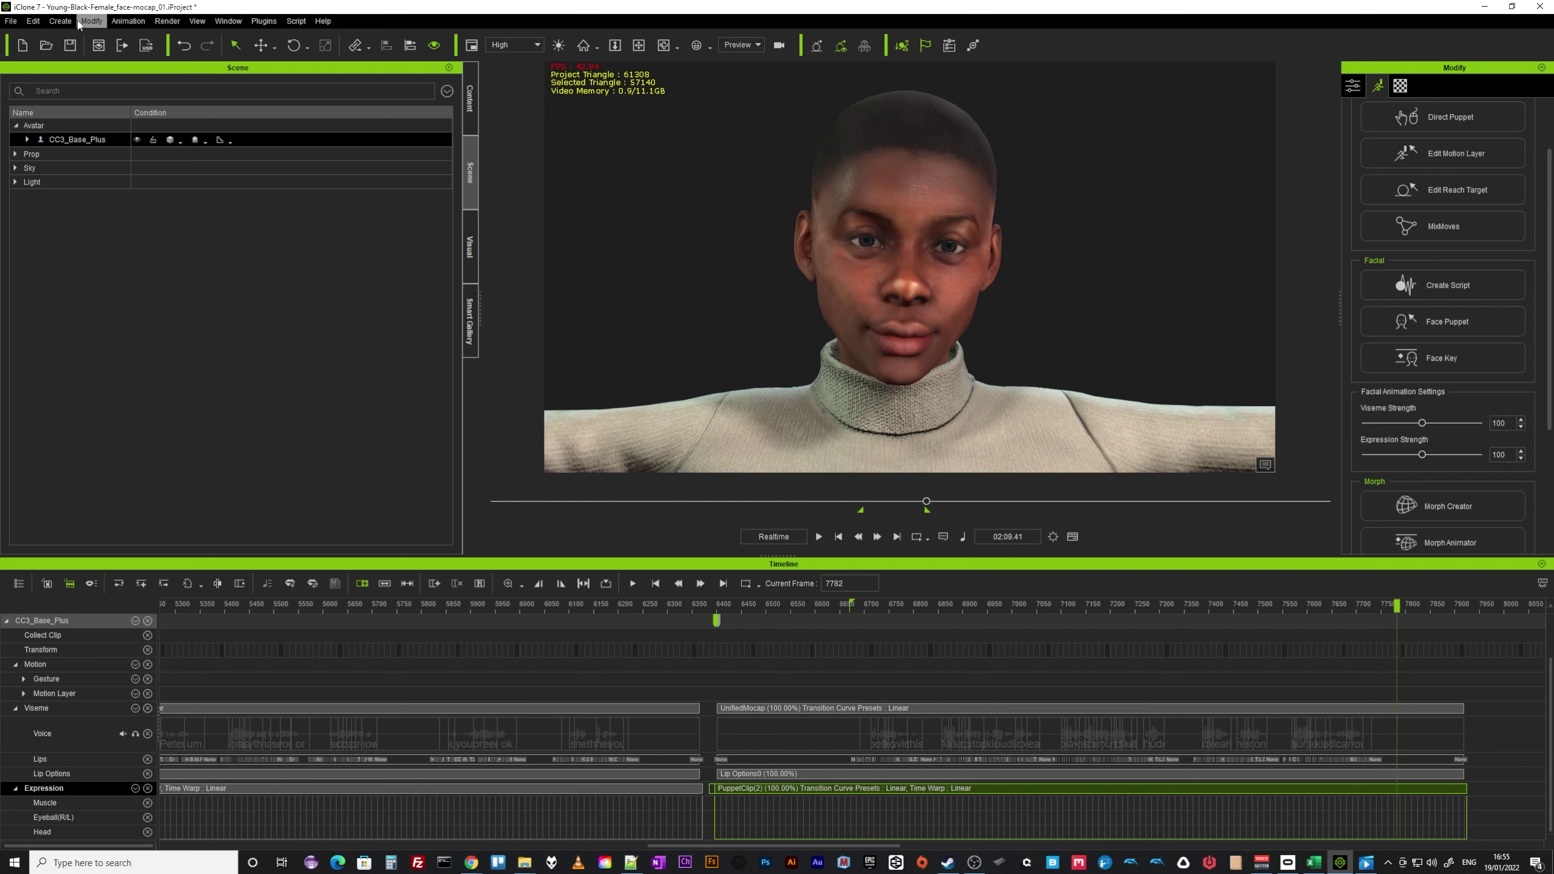
- Undo the Muscle 6 smoothing and replay the whole playback range with the unsmoothed expression
click(33, 20)
click(53, 46)
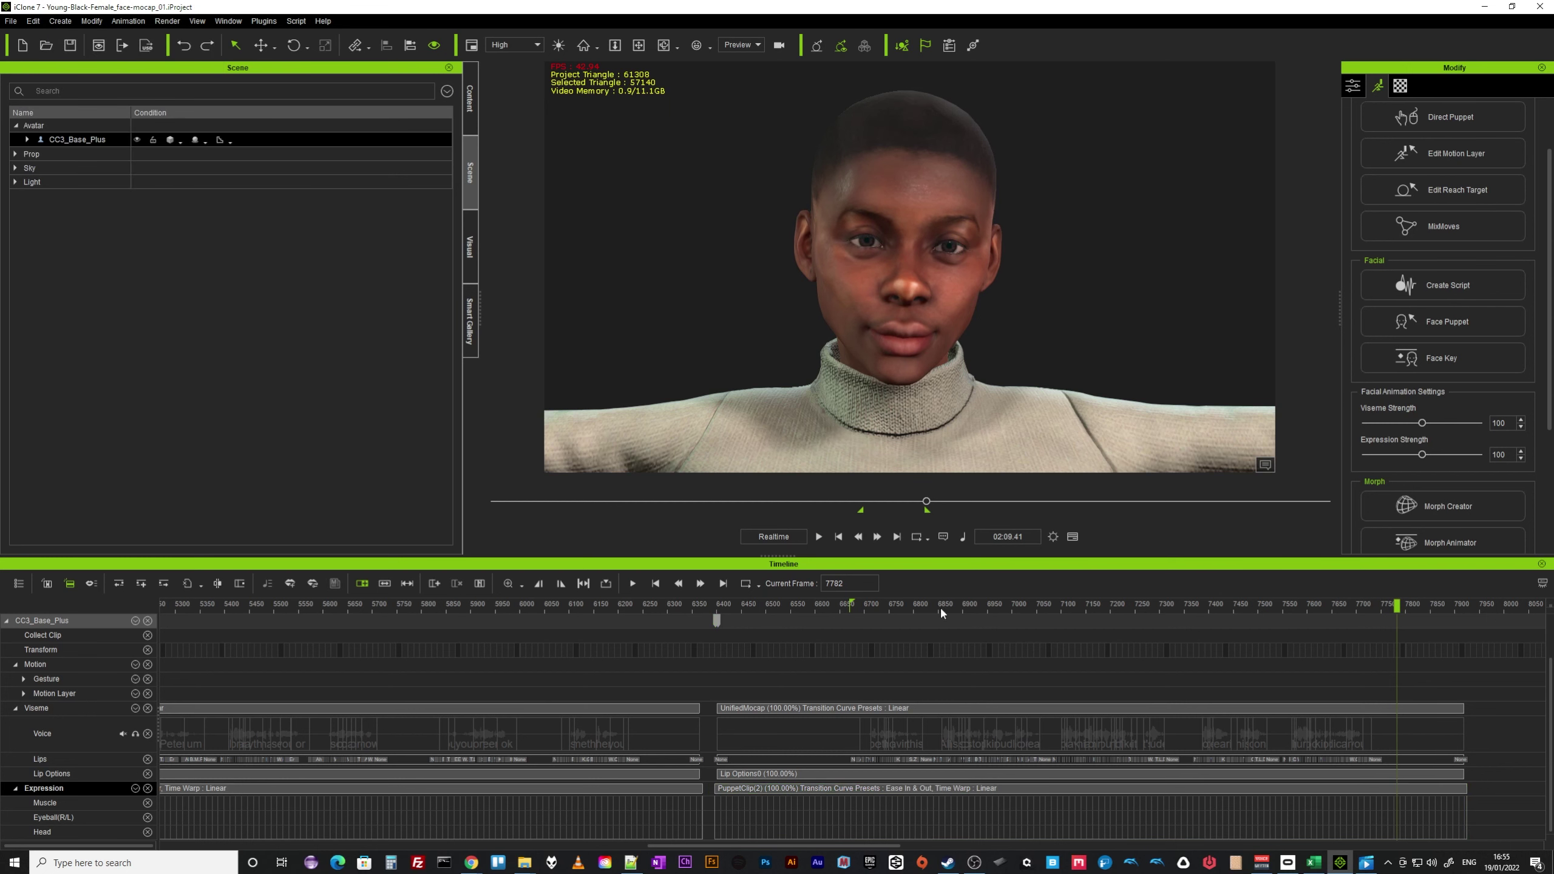
click(839, 537)
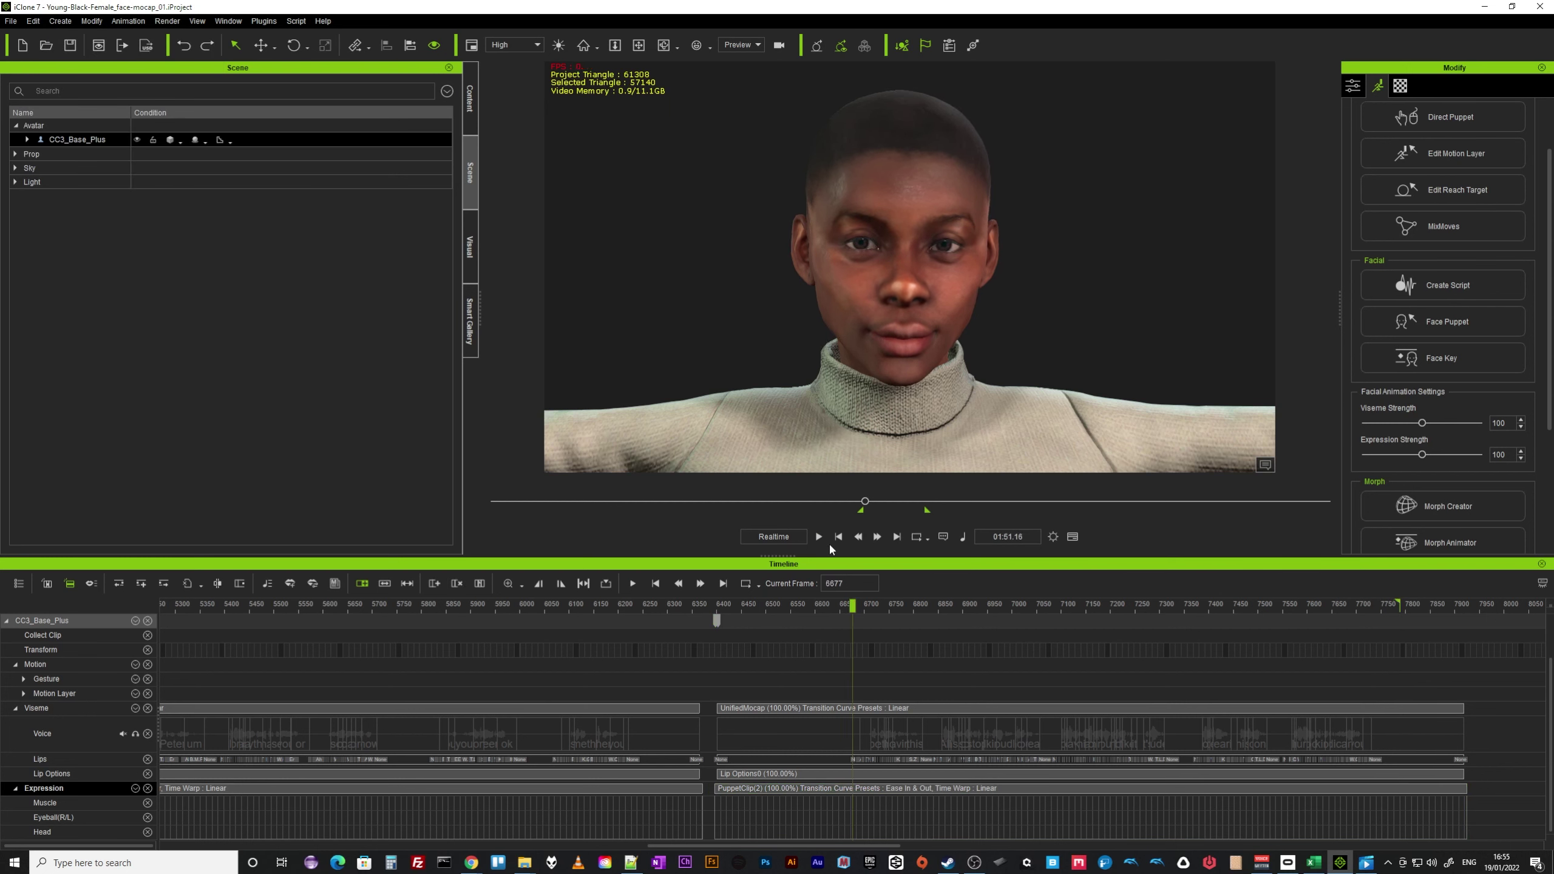
click(820, 536)
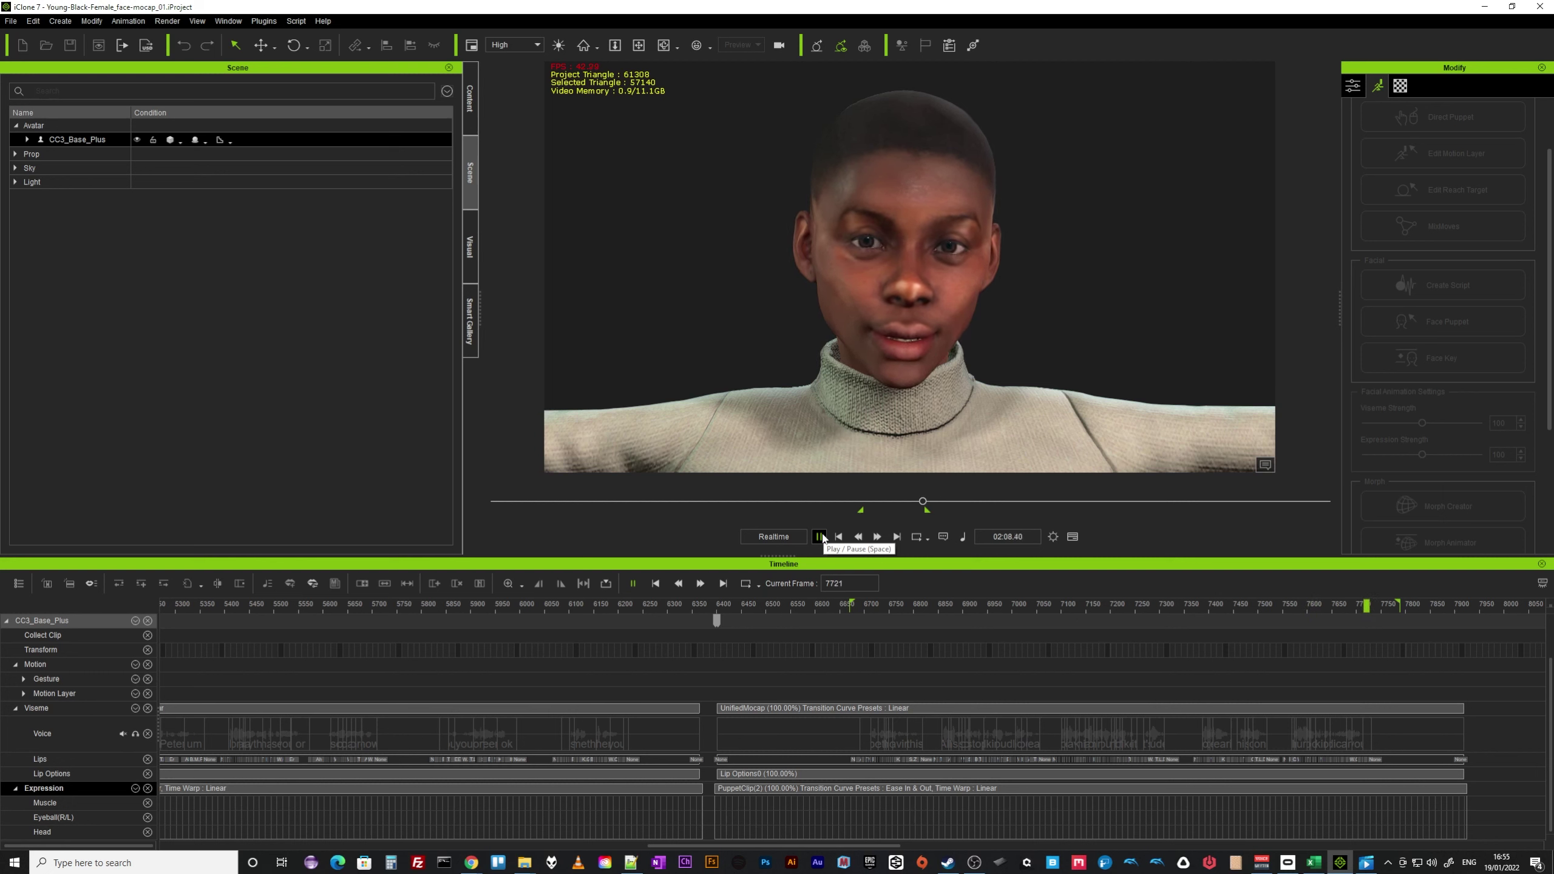
click(820, 537)
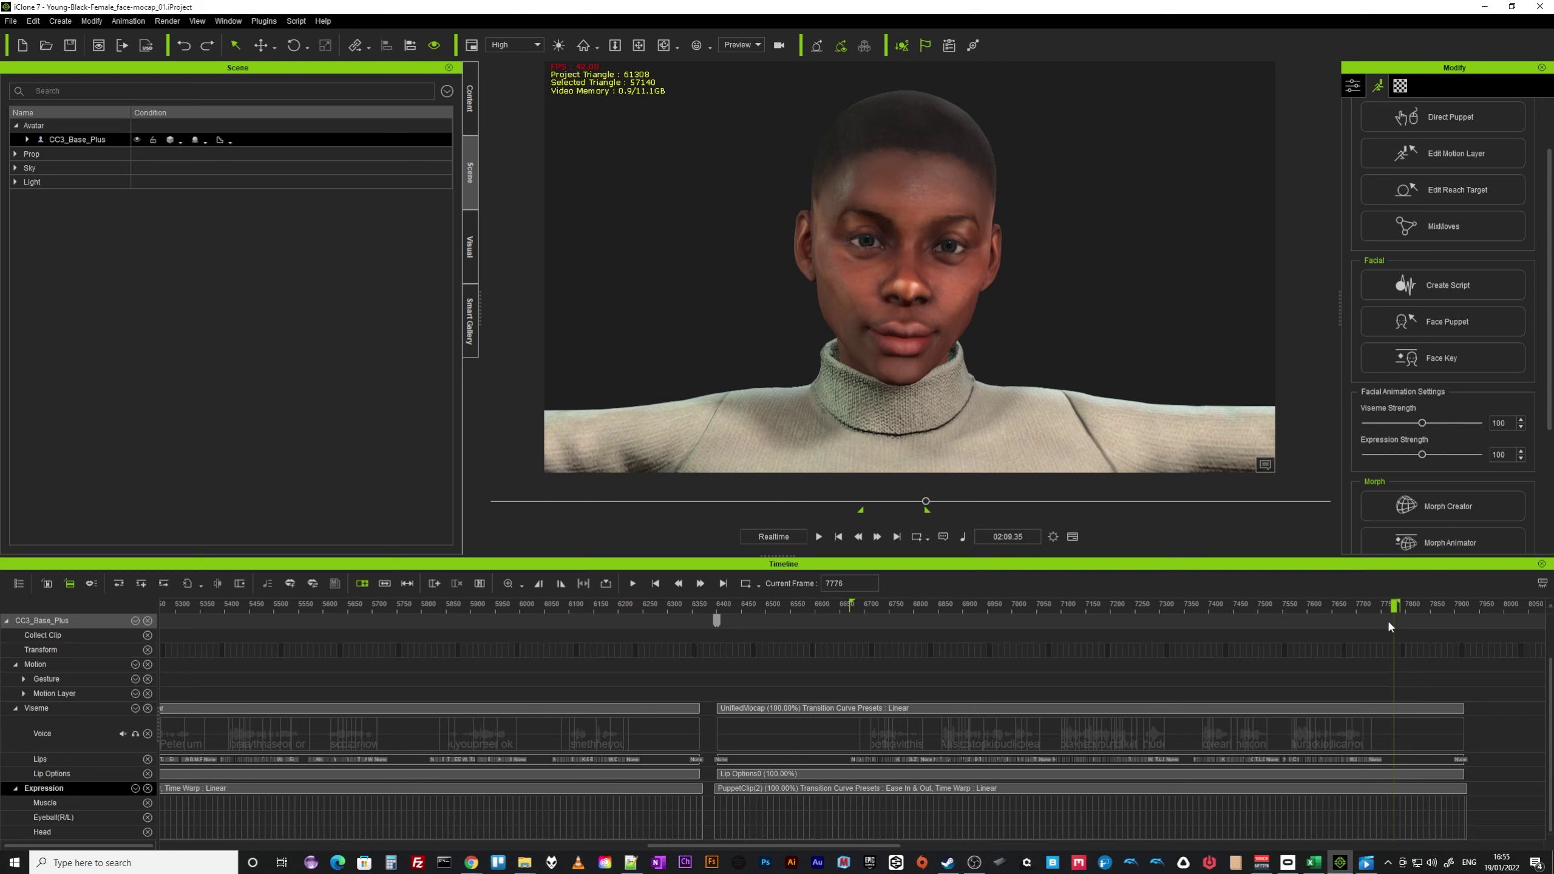
- Break the second expression clip at frame 7714, near the end of the speech
mouse_move(1391, 612)
mouse_down()
mouse_move(1299, 614)
mouse_move(1361, 608)
mouse_up()
click(1363, 790)
right_click(1361, 790)
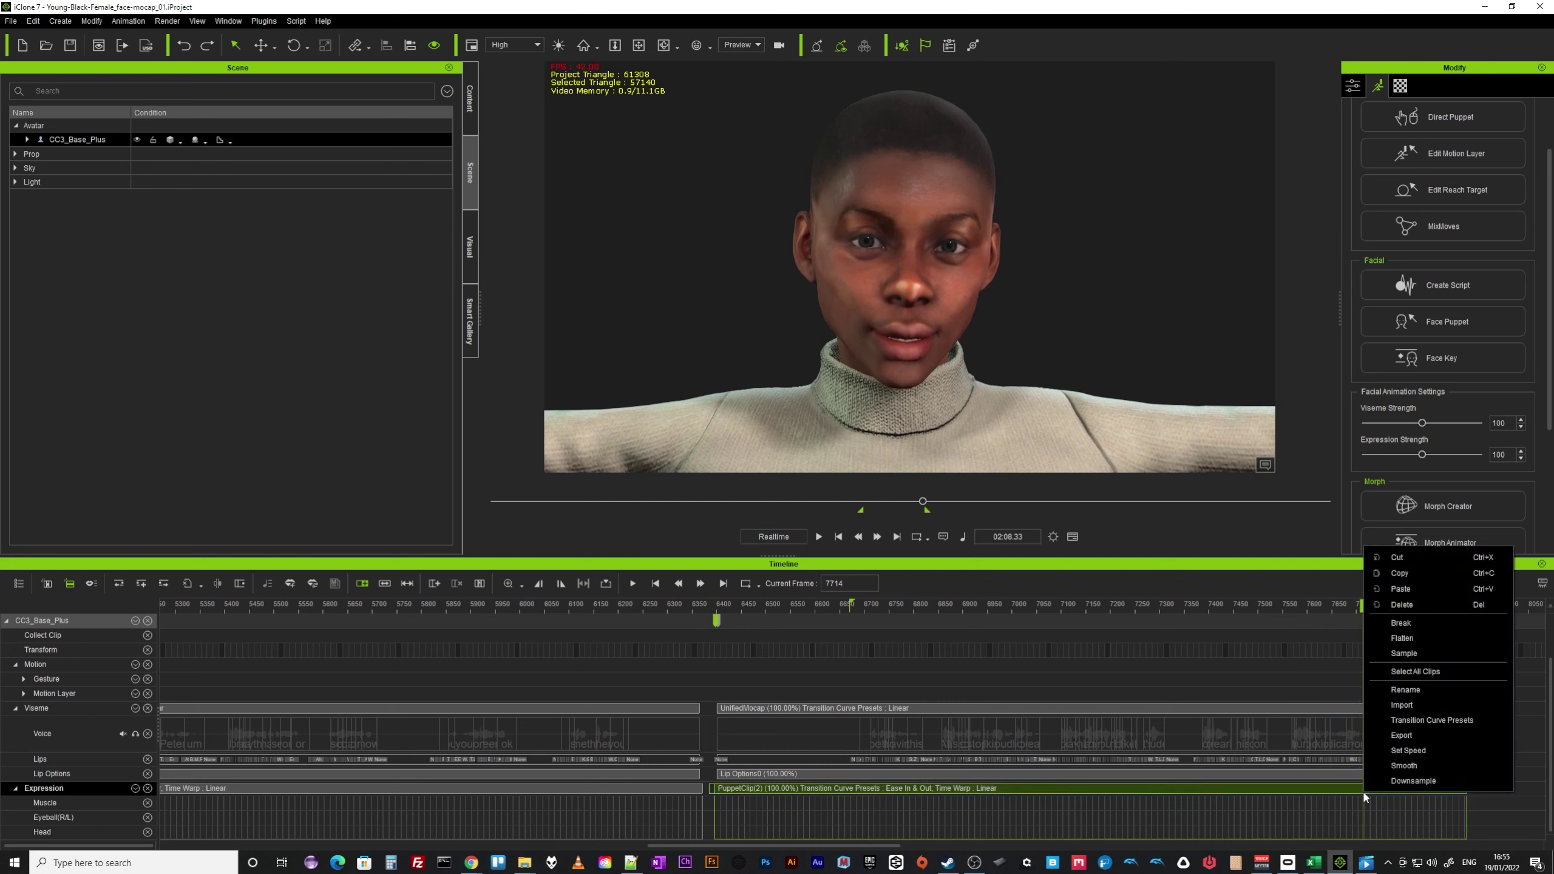
click(1402, 624)
- Smooth the short expression clip after the break with Muscle 6, and replay the take from the start of the playback range
click(1403, 789)
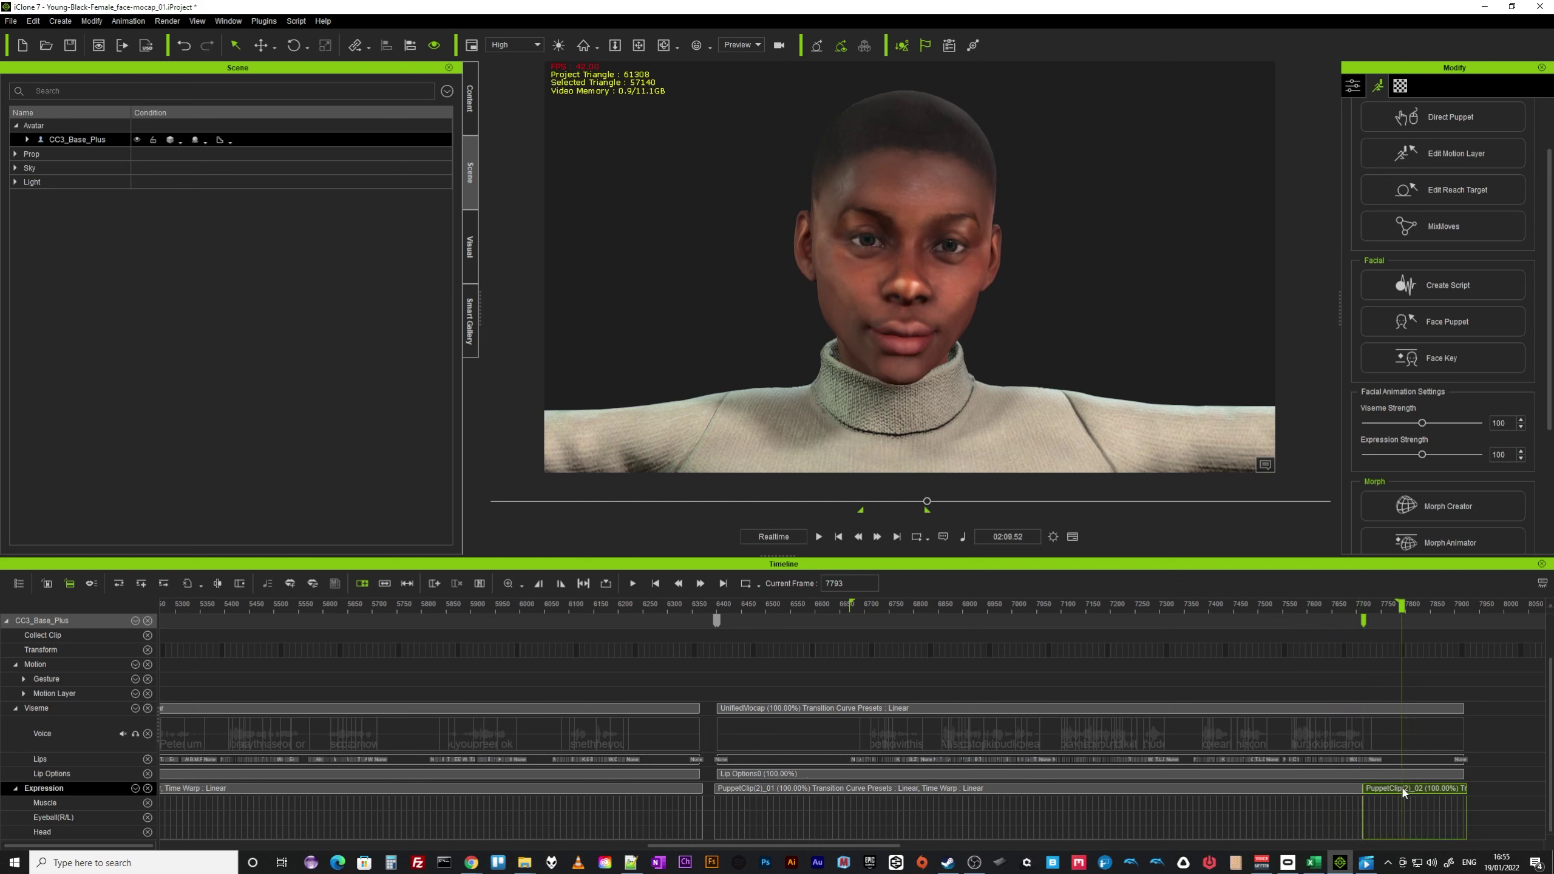
right_click(1402, 790)
click(1446, 757)
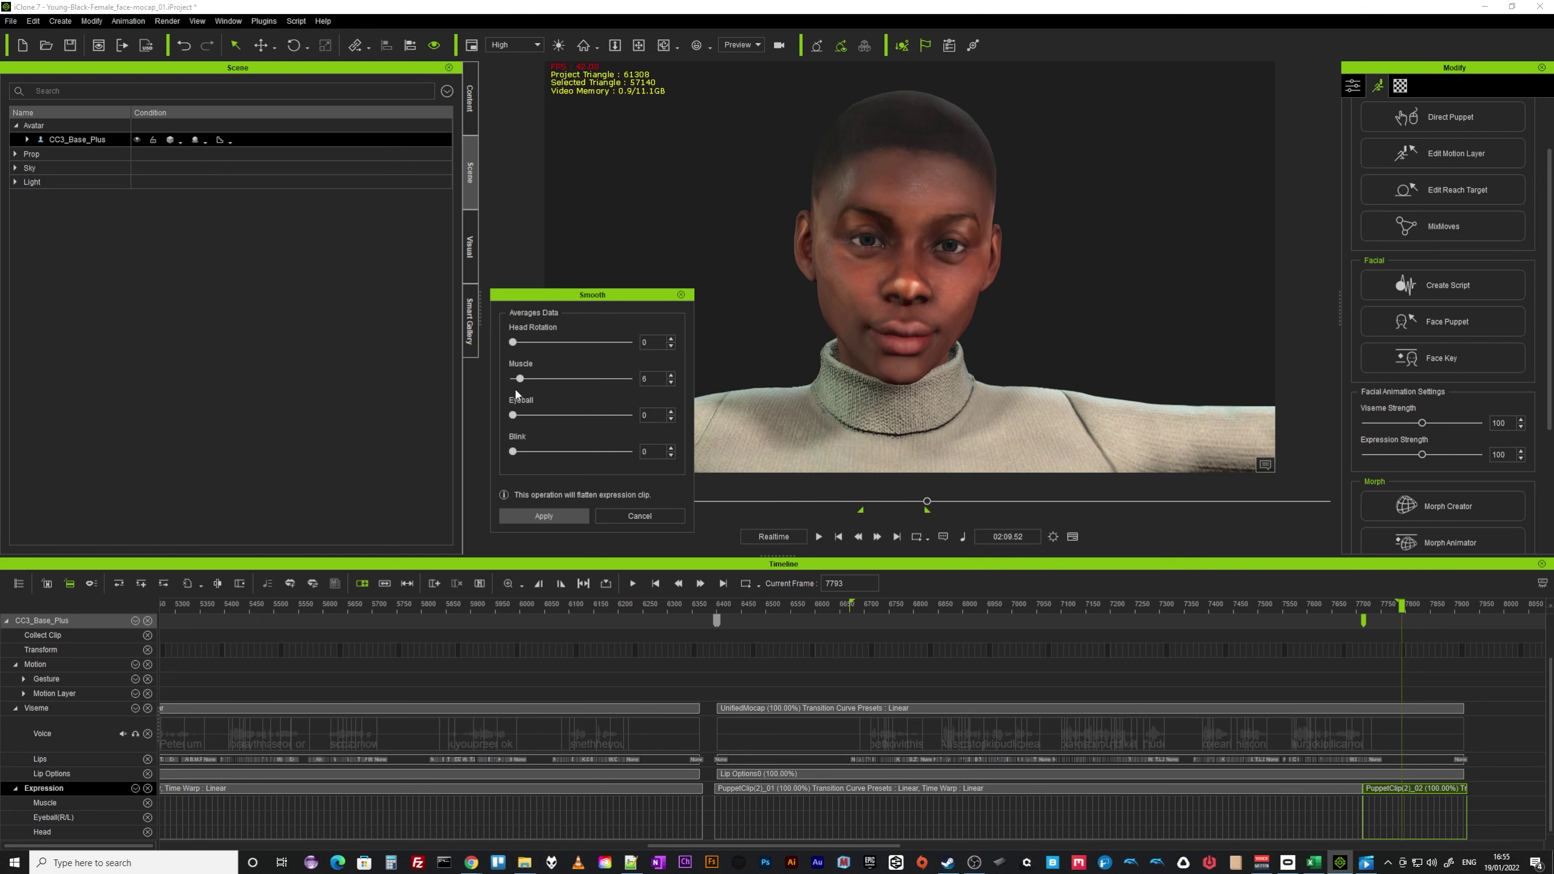
click(544, 516)
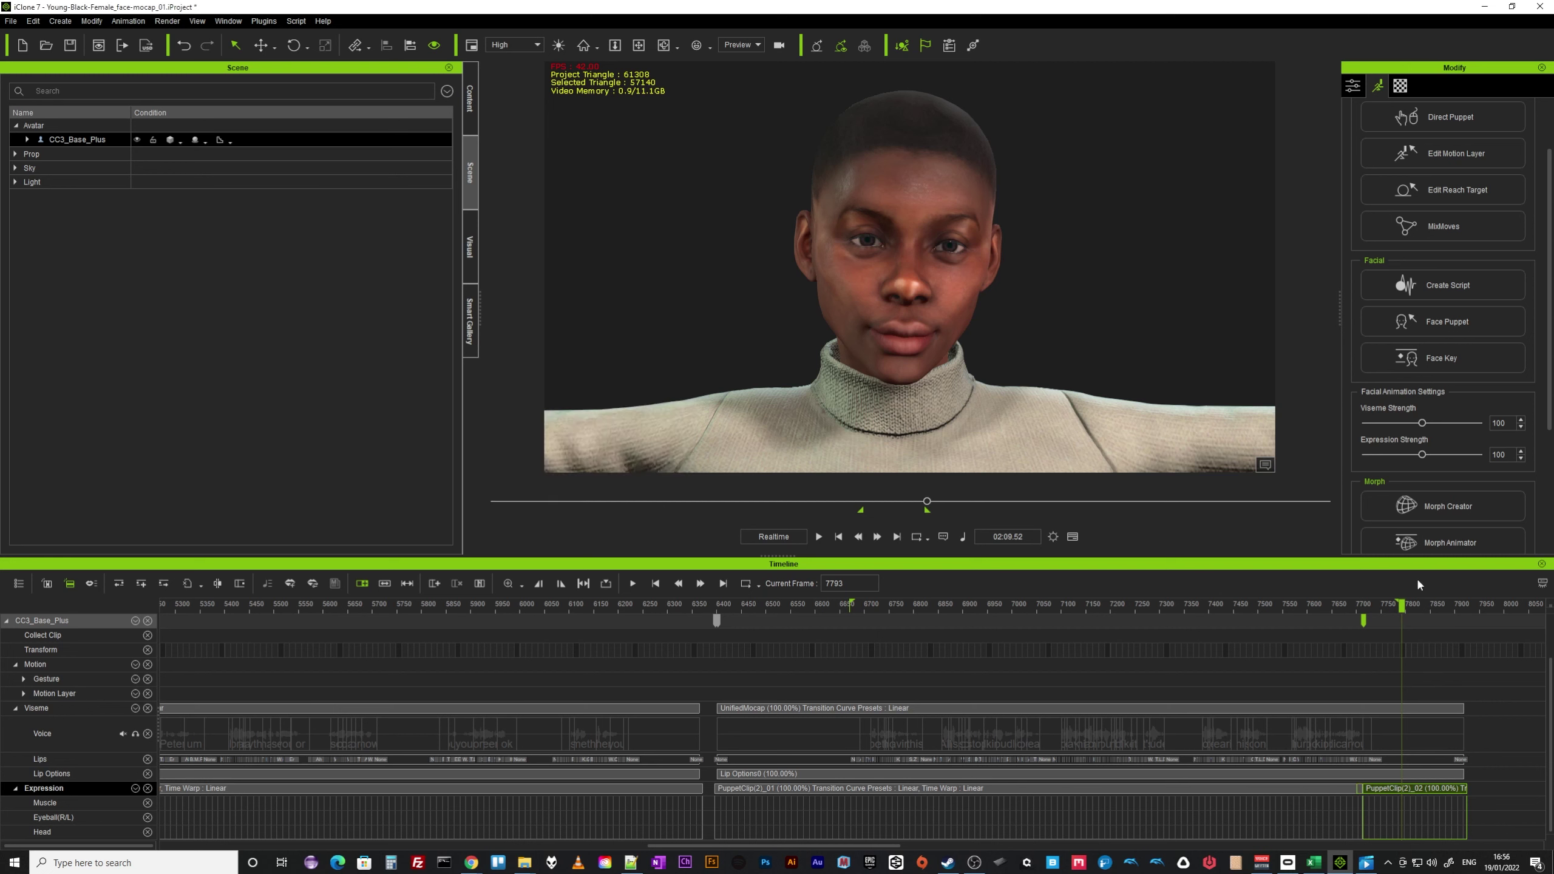
click(838, 536)
key(space)
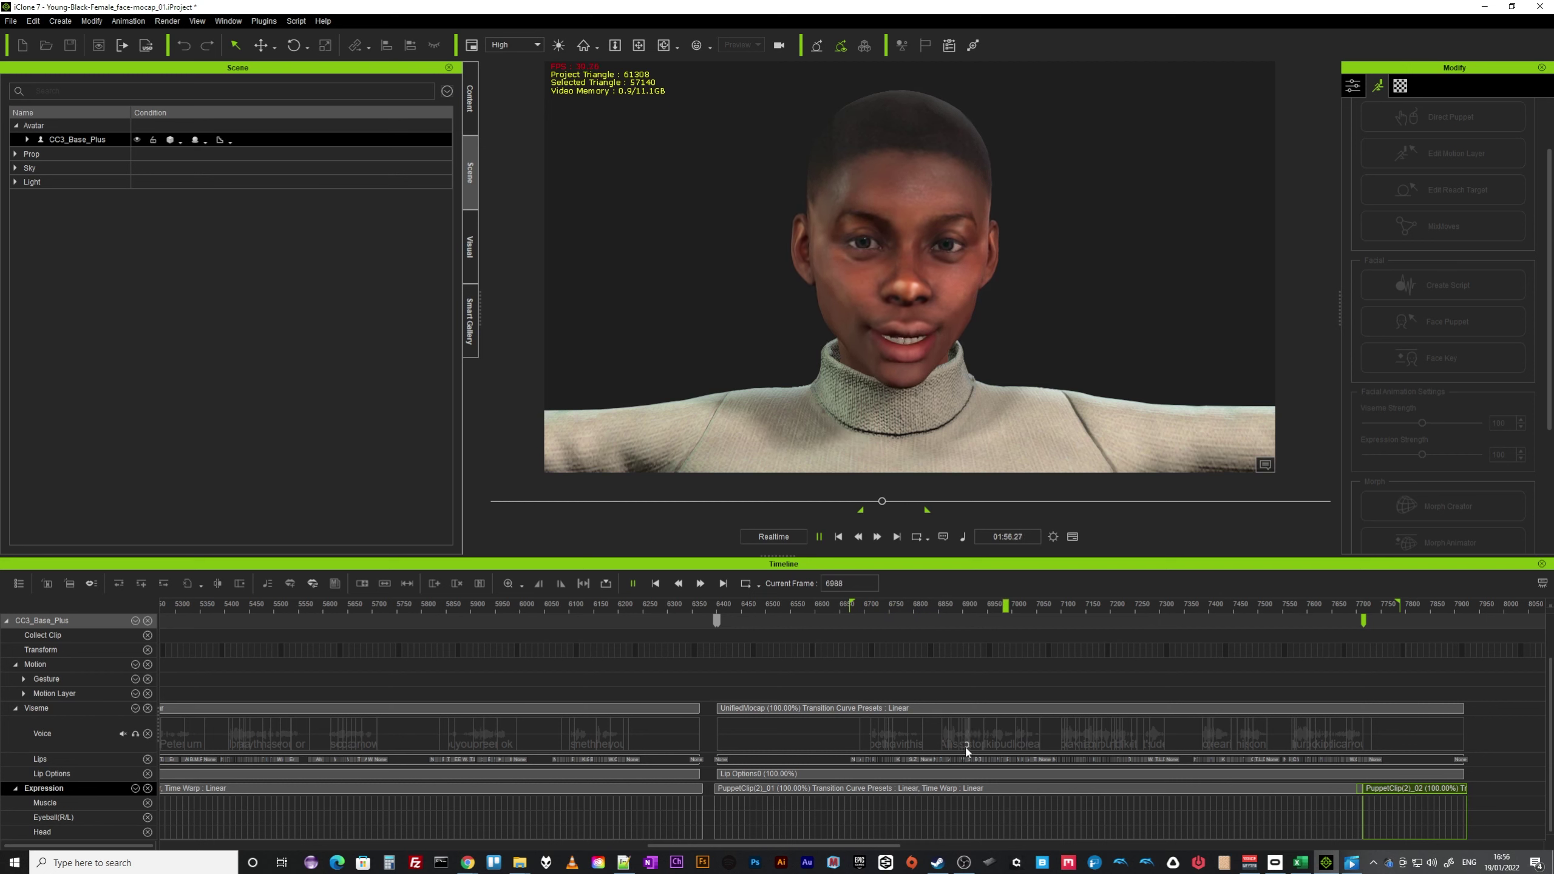
key(space)
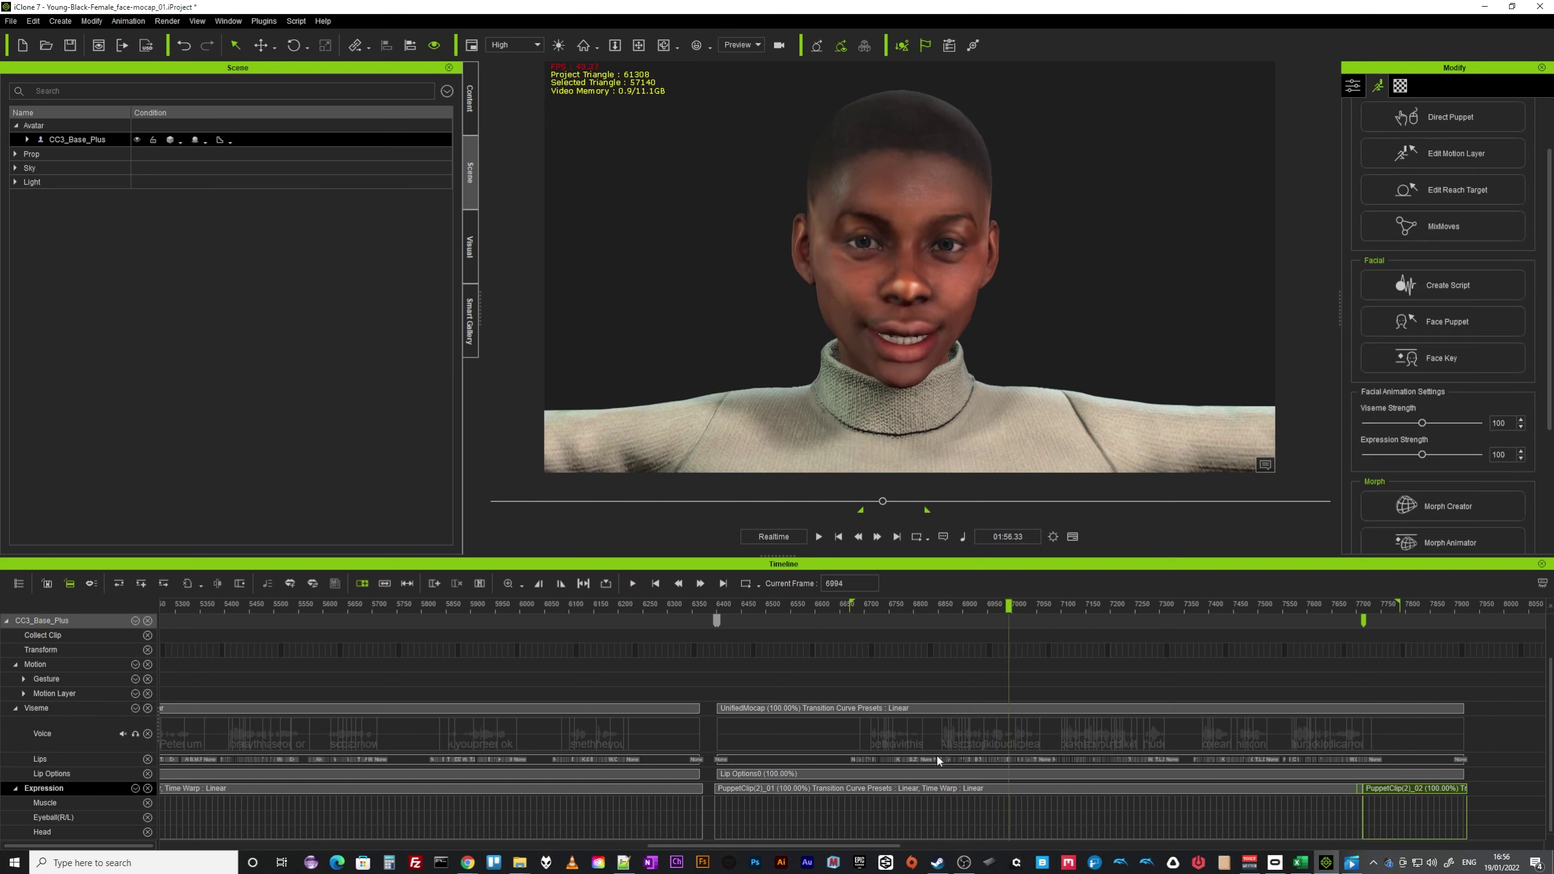
- Break the longer expression clip at frame 6835 and play the take from about frame 6700 across the new break
right_click(932, 790)
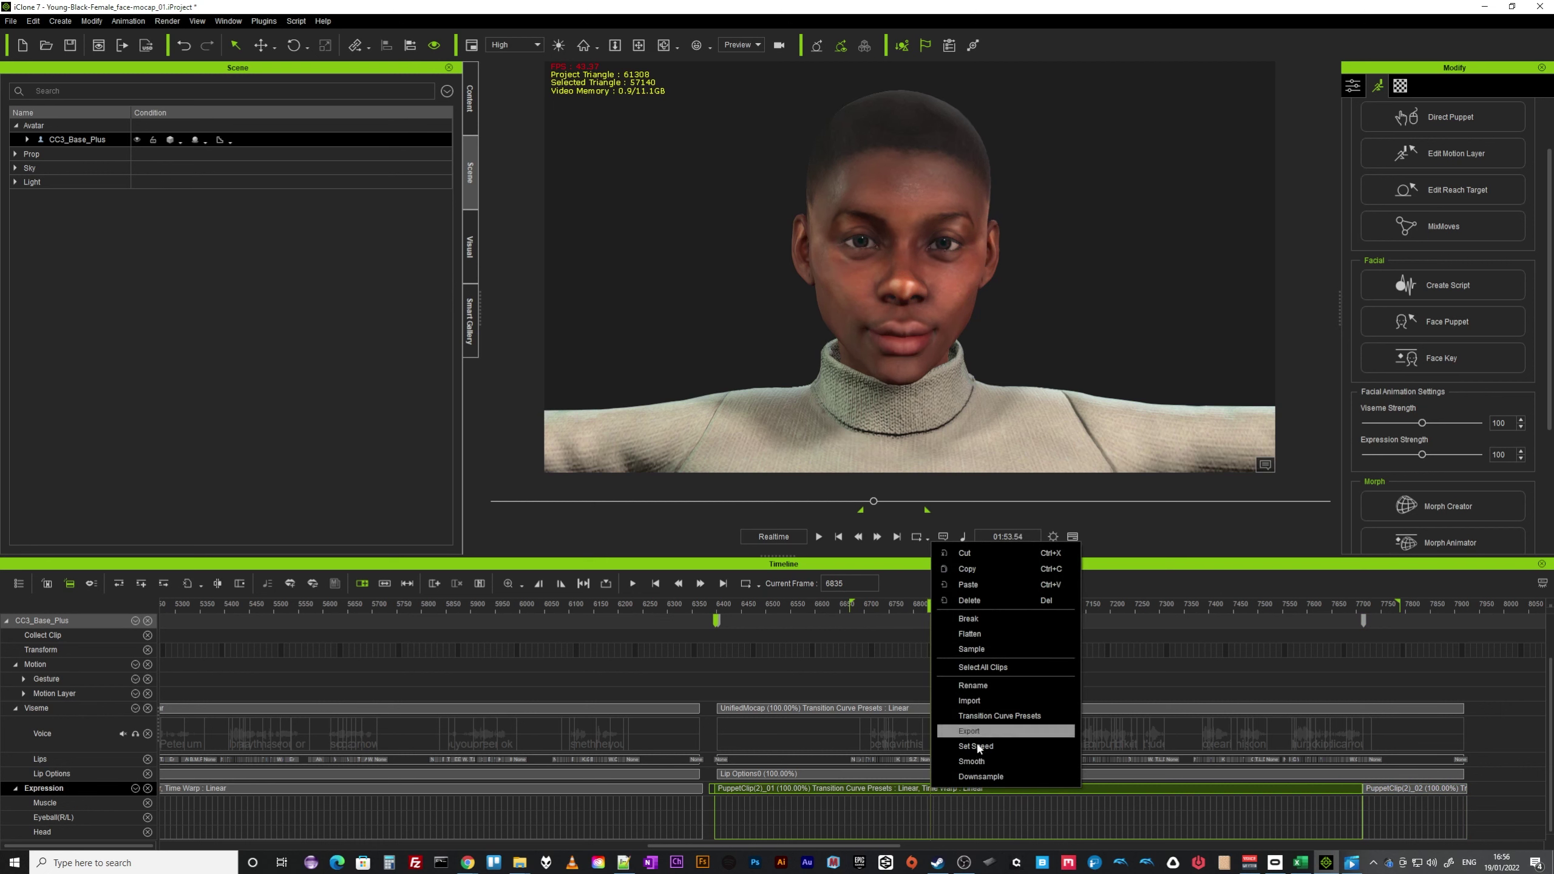
click(972, 619)
click(1063, 612)
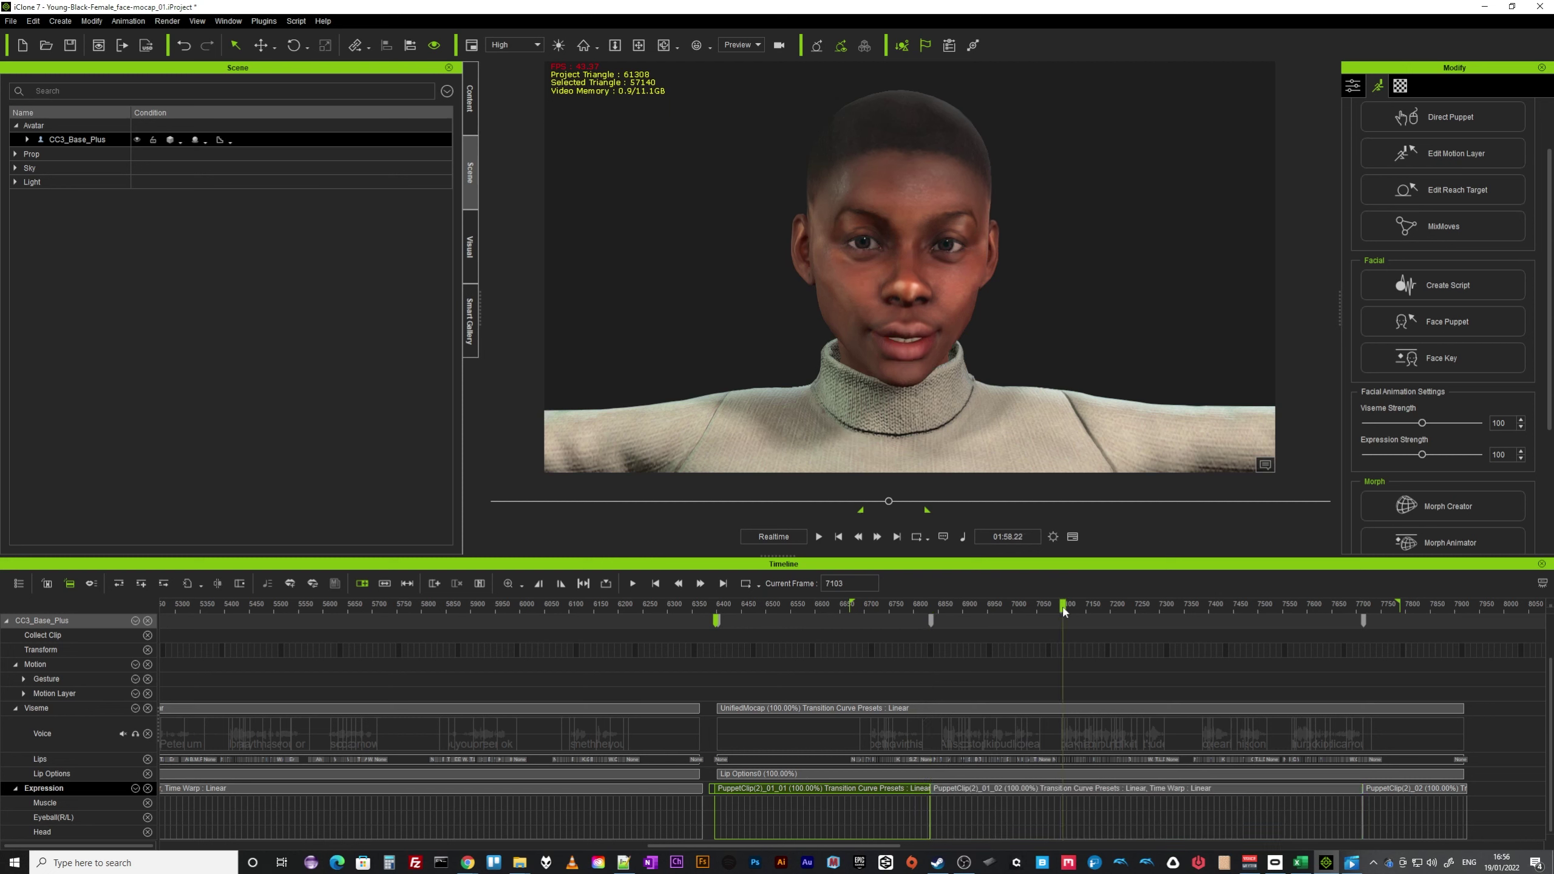
drag(1063, 606, 863, 609)
key(space)
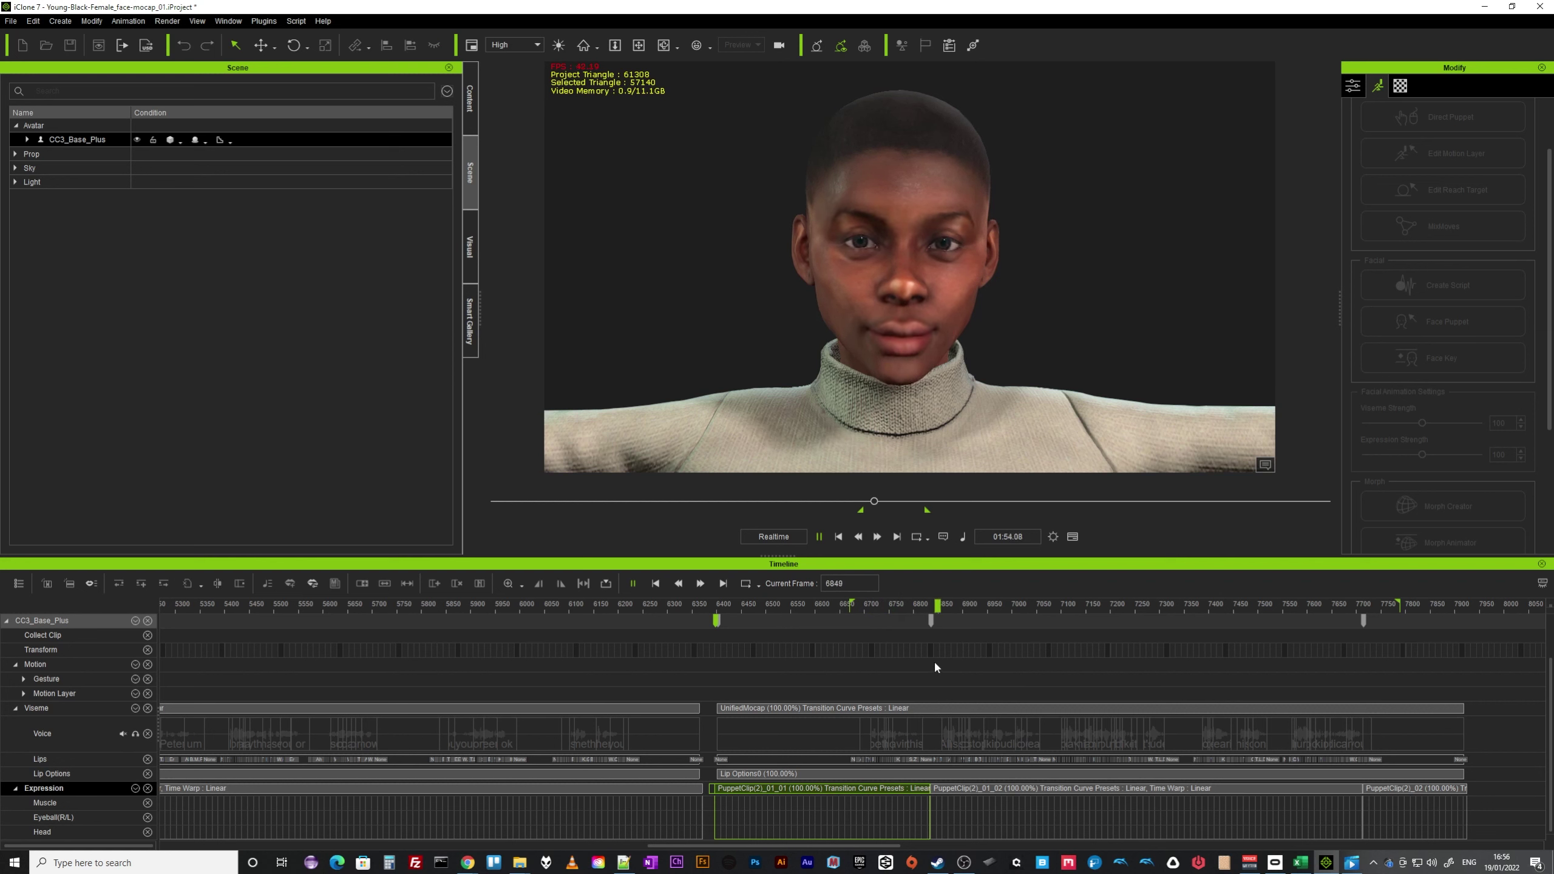
- Stop playback and break the long expression clip at frame 6984
key(space)
drag(943, 608, 1004, 640)
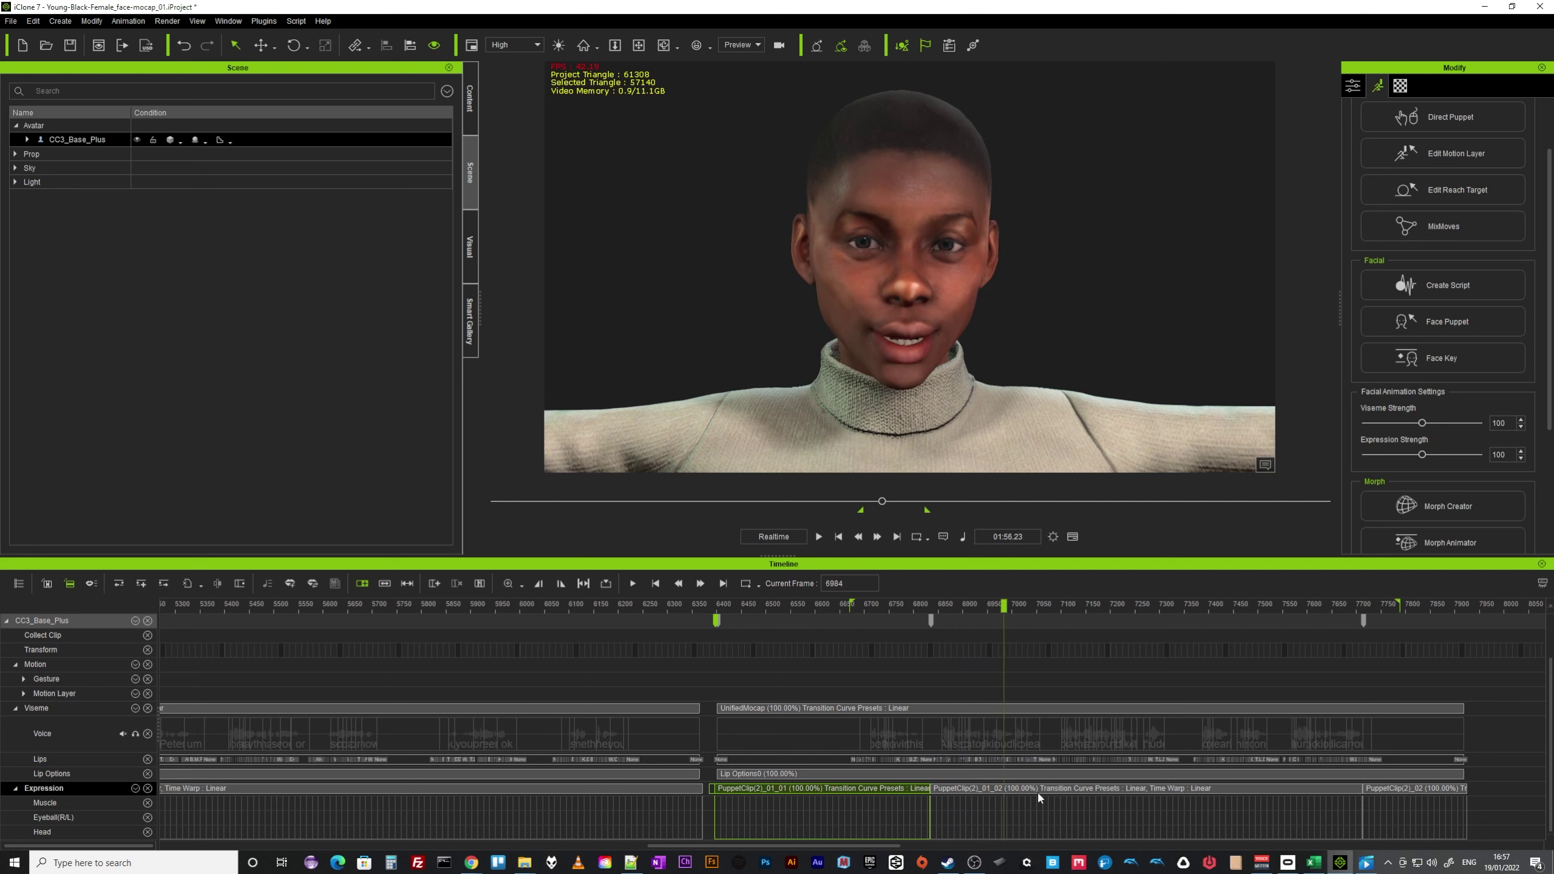
right_click(1004, 794)
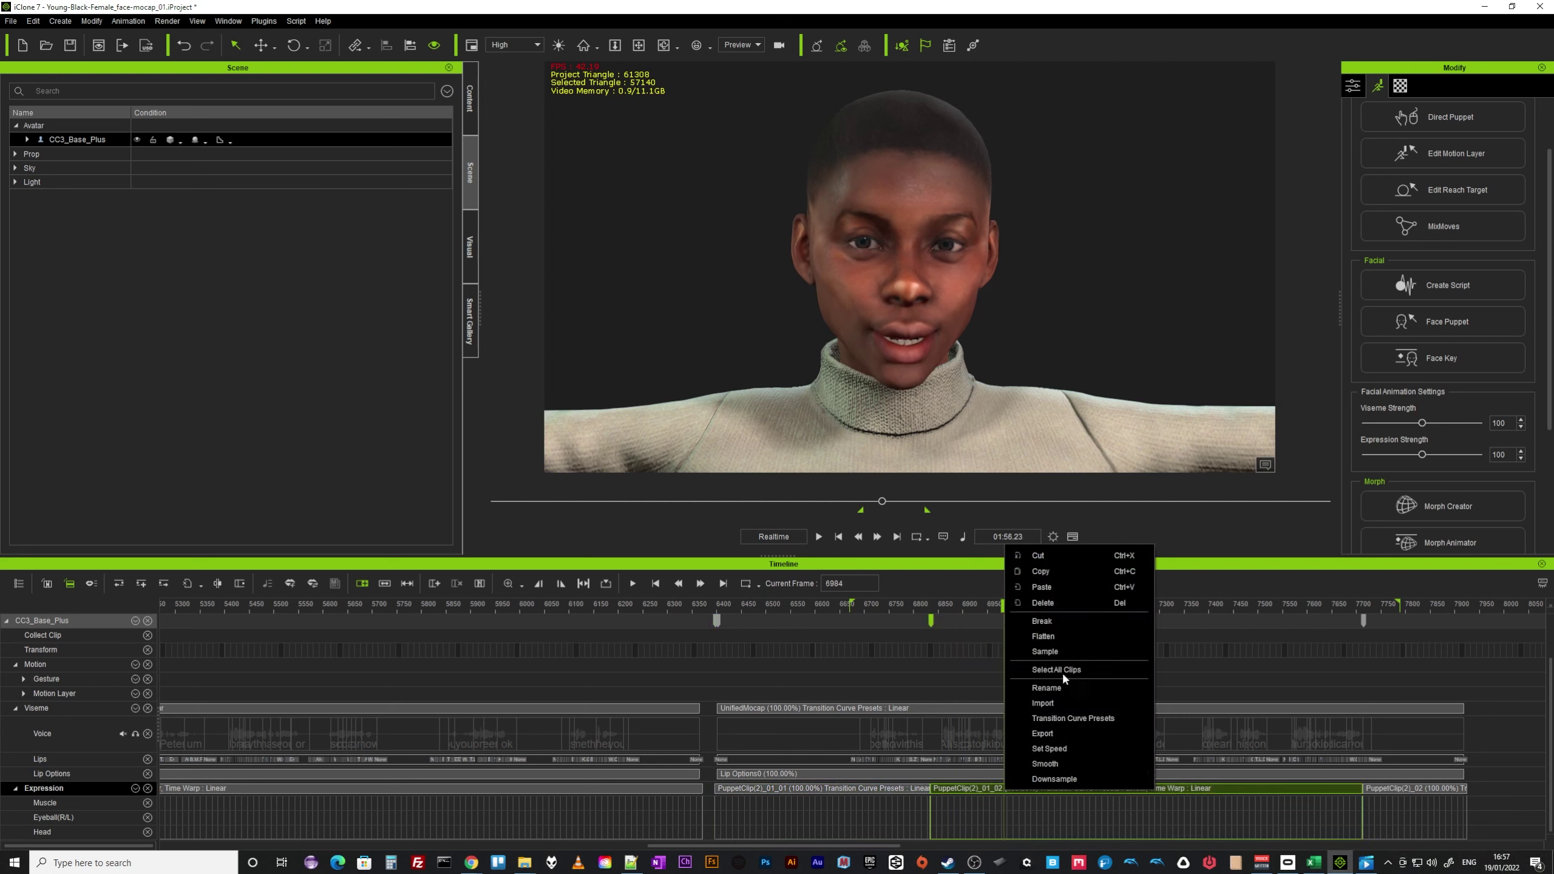
click(1041, 621)
- Smooth the short expression clip between frames 6835 and 6984 with Muscle 6, and replay the take from the start of the playback range
right_click(985, 789)
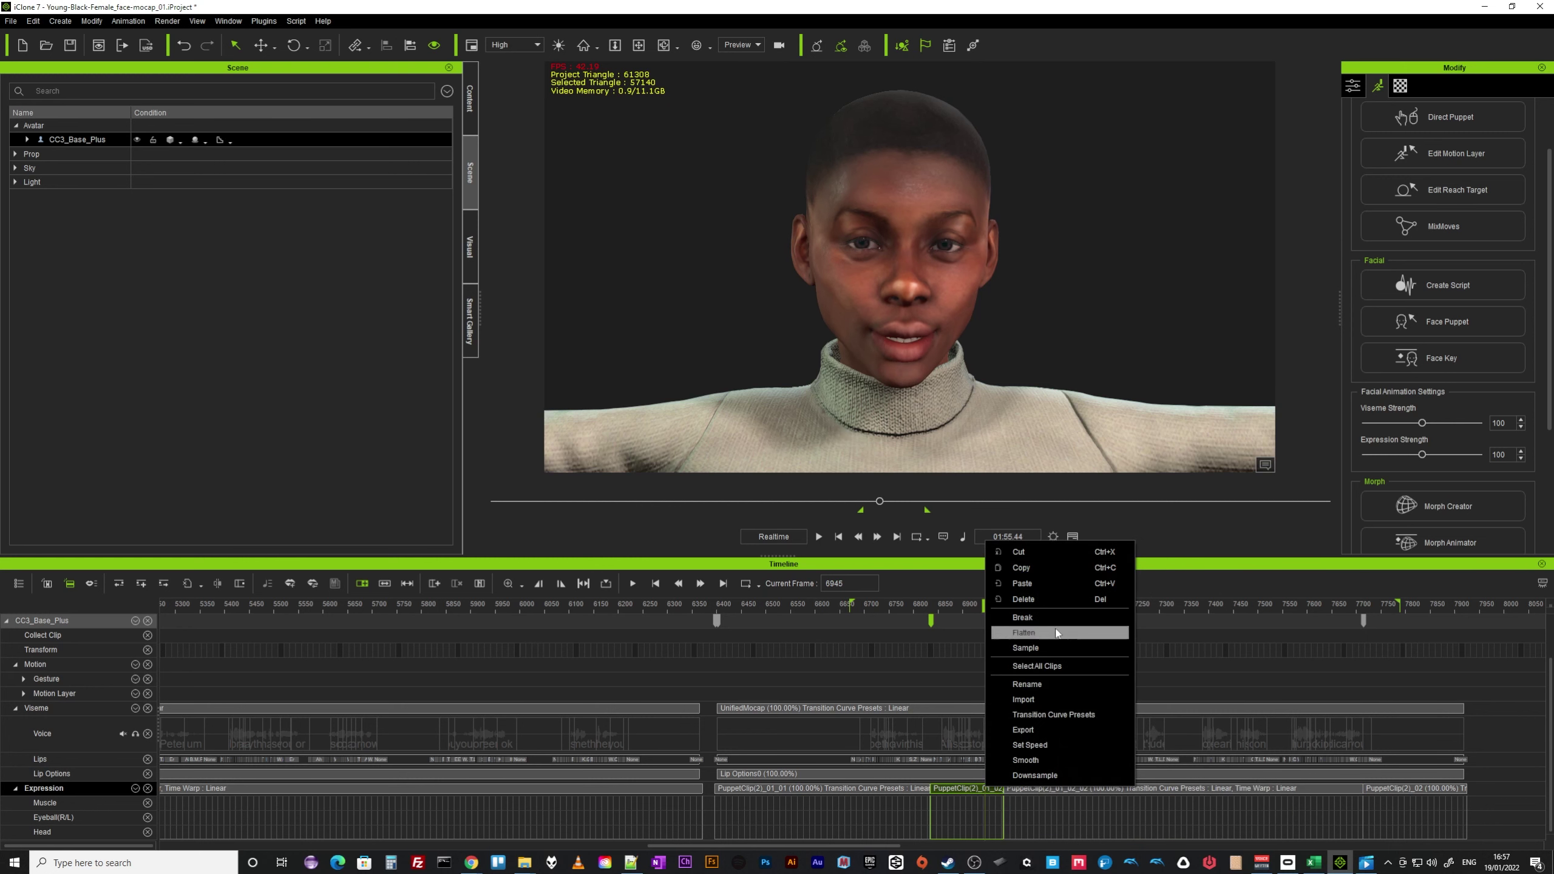
click(1029, 766)
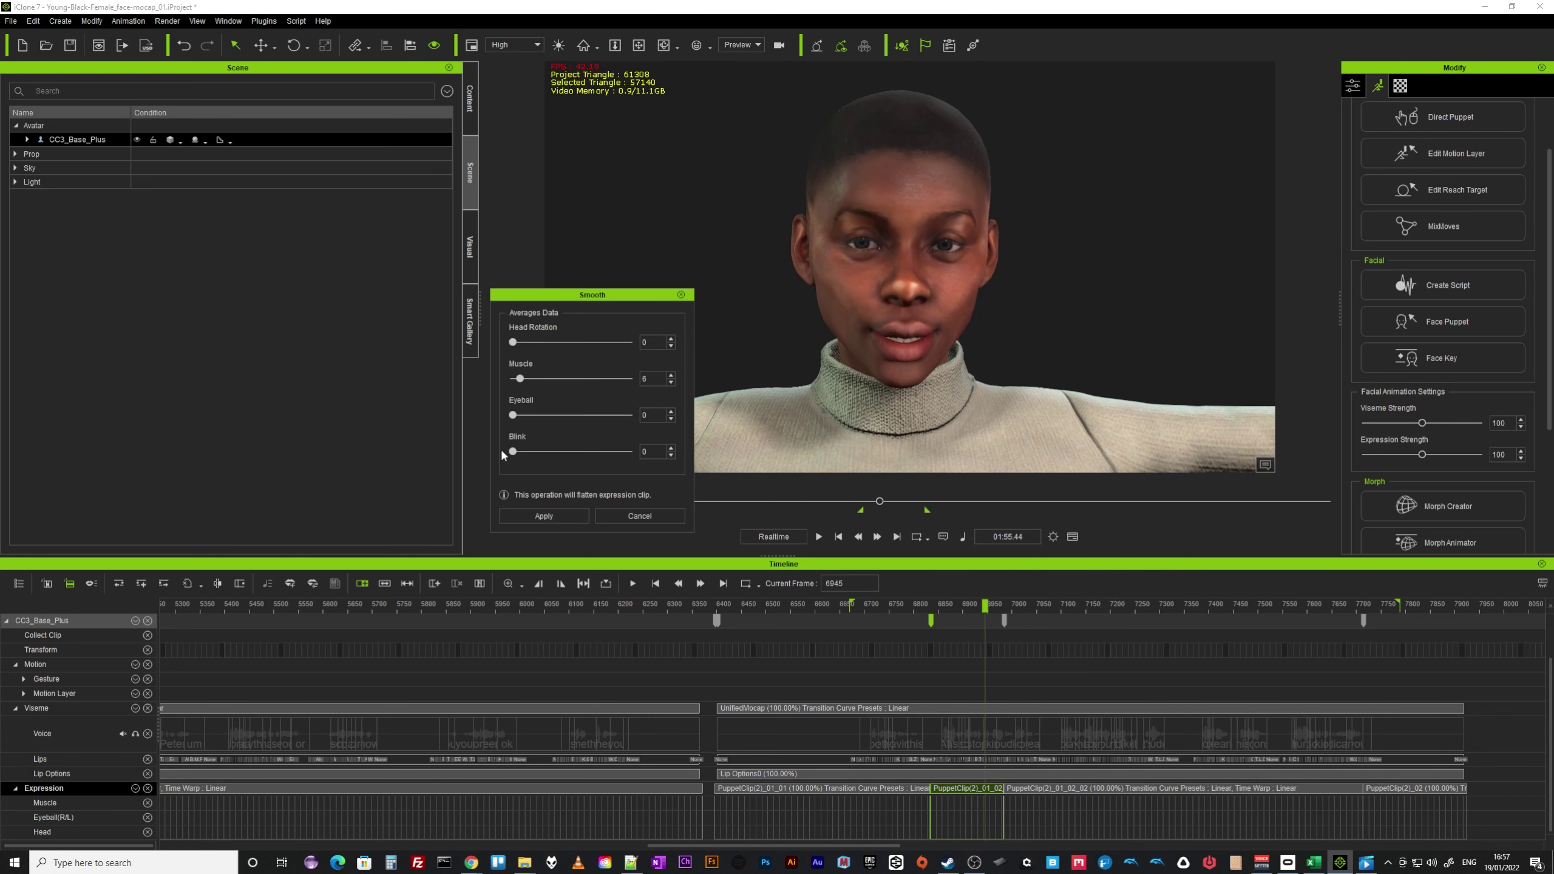
click(558, 516)
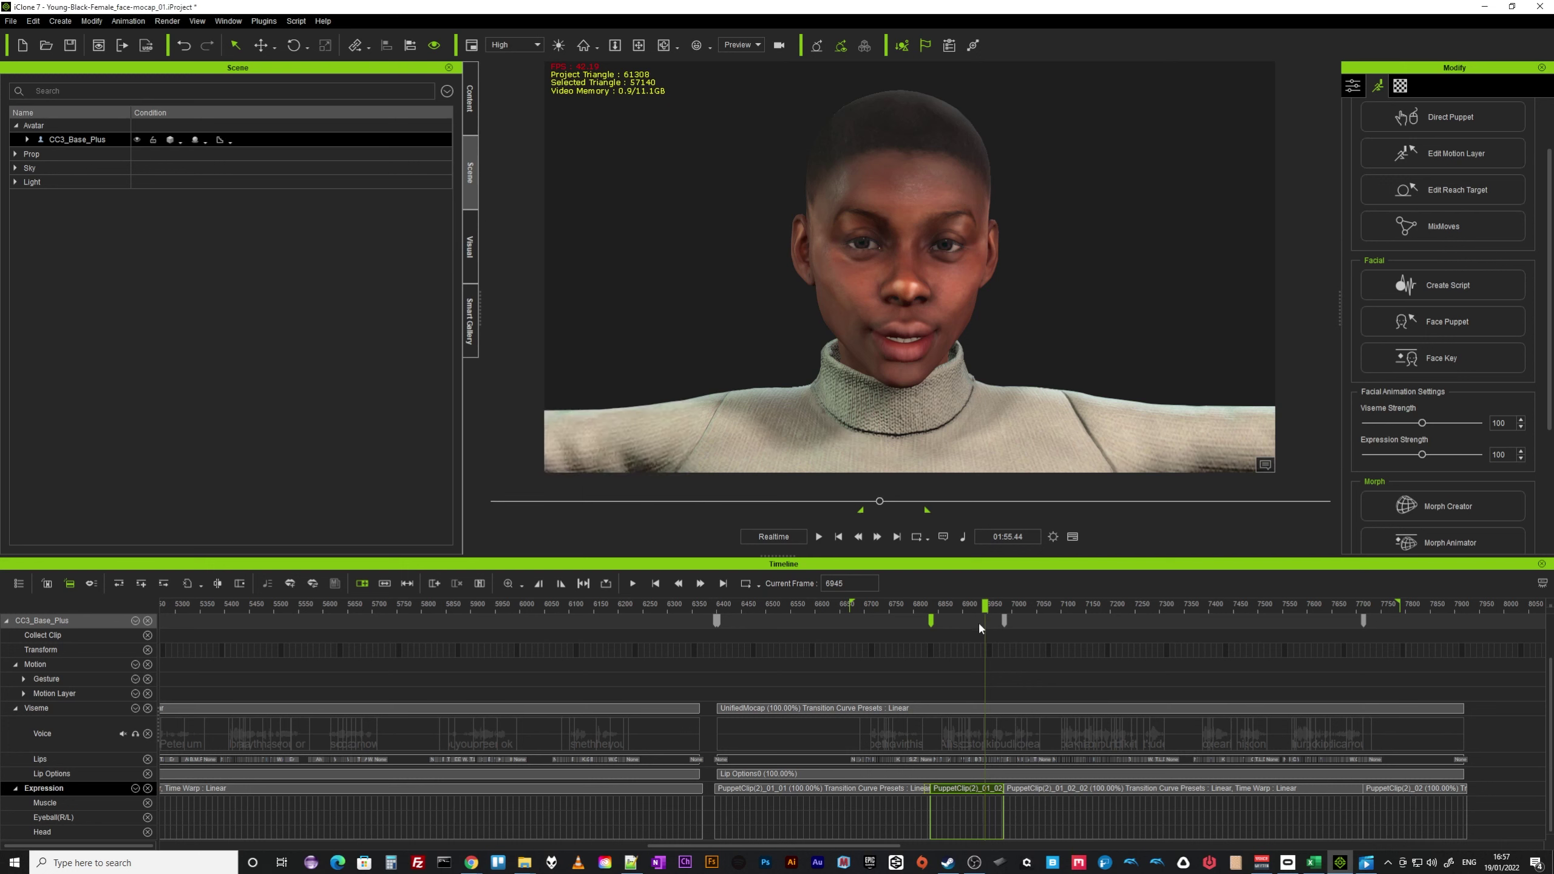
click(839, 537)
key(space)
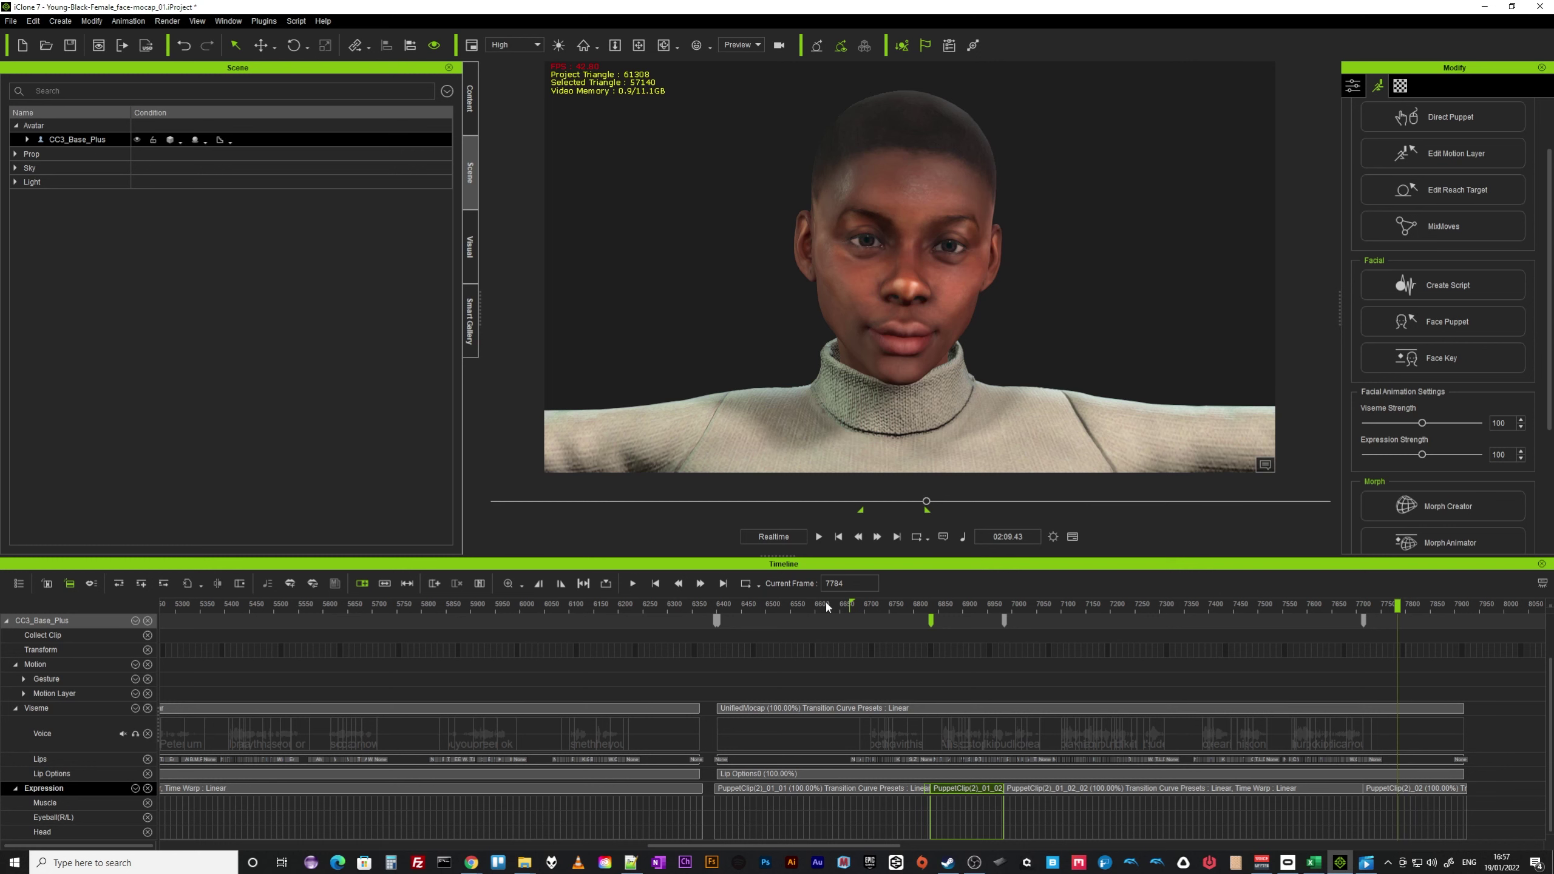
- Check the clip list in Excel, and return to iClone to set the current frame to 6677
click(1313, 862)
drag(1287, 159, 1401, 153)
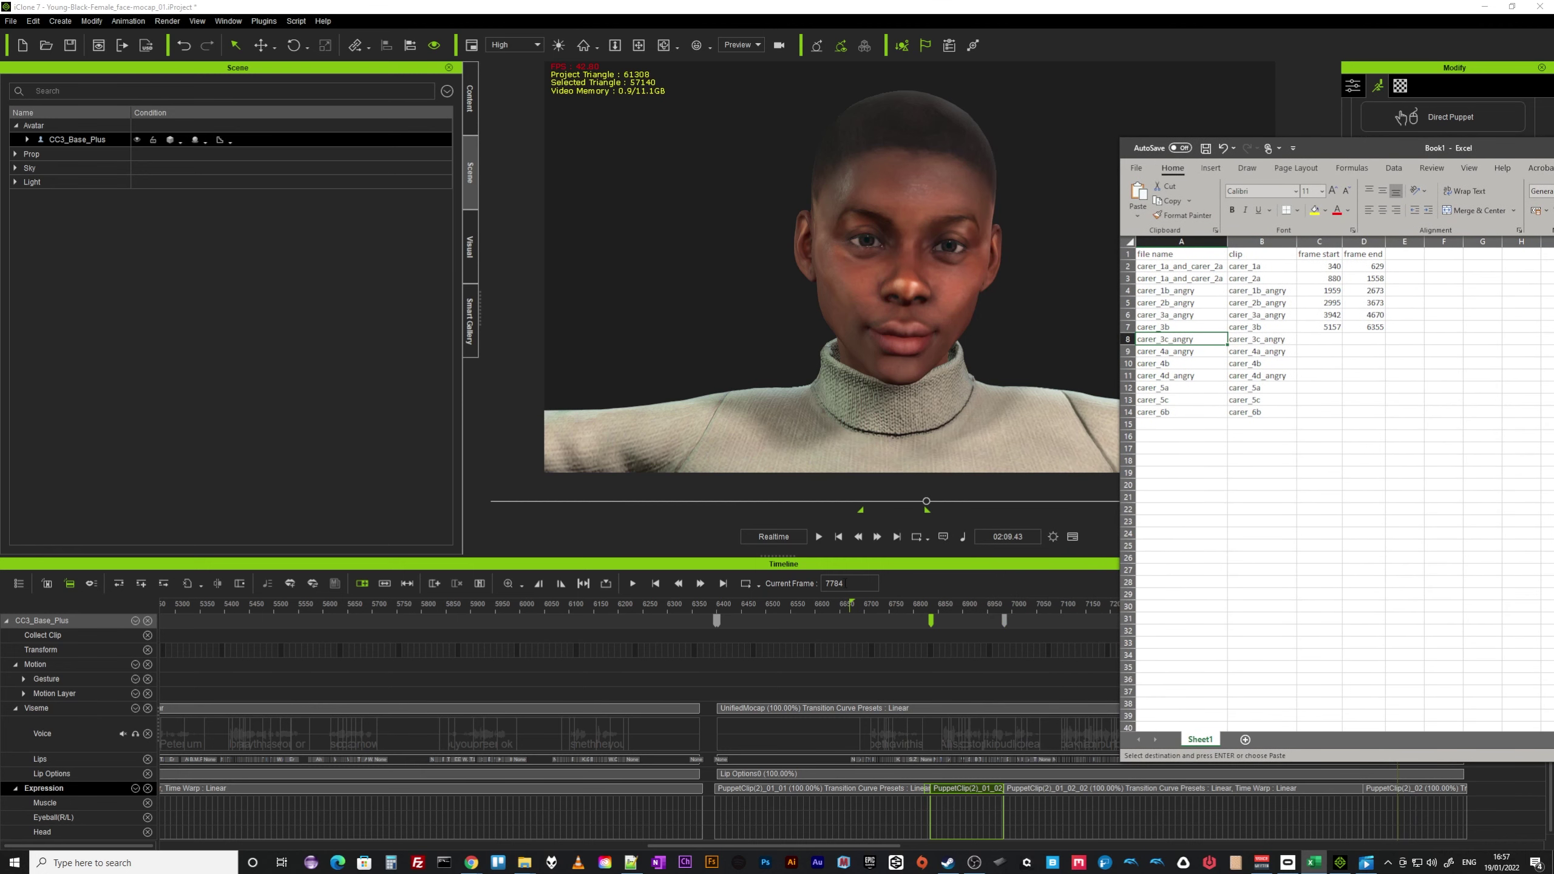
double_click(849, 583)
text(6677)
key(Return)
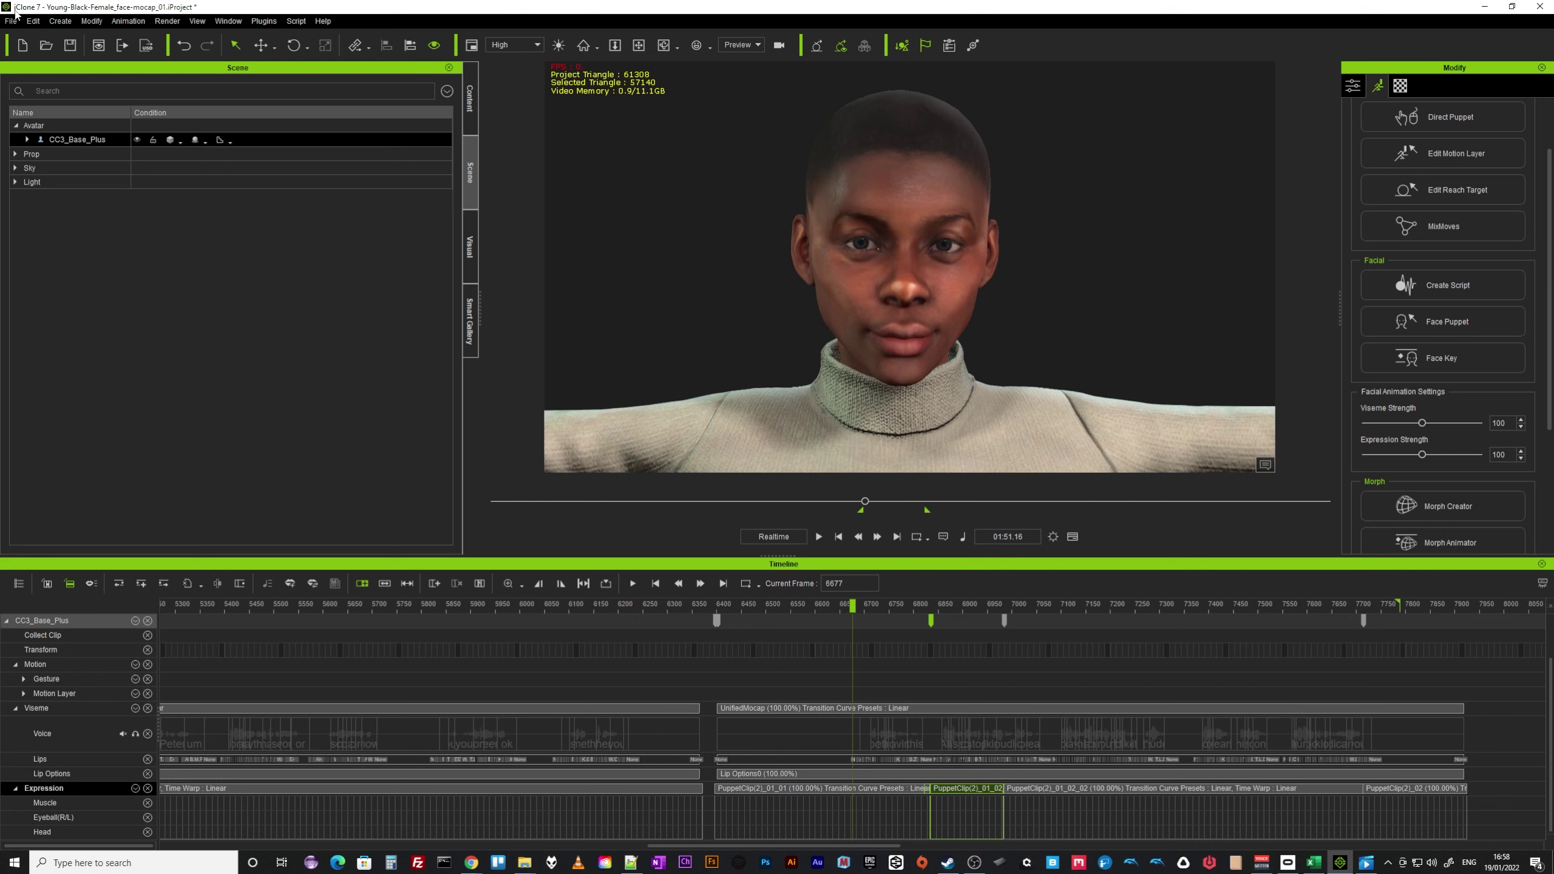
- Start an FBX export and copy its range start, 6677, into the carer_3c_angry row's frame start cell in Excel
click(32, 20)
mouse_move(19, 23)
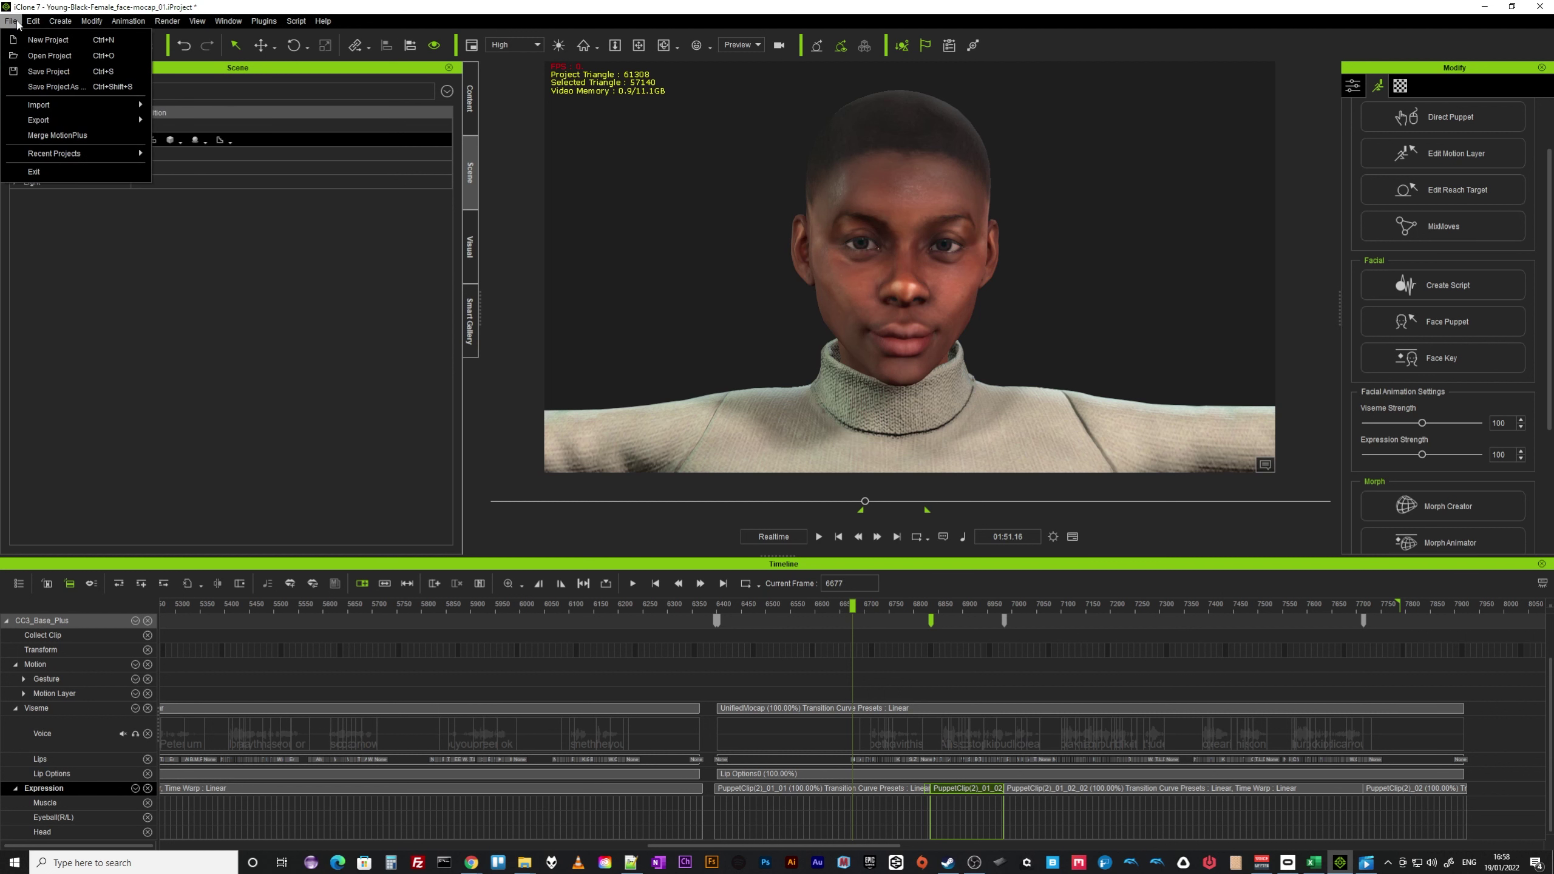
mouse_move(61, 119)
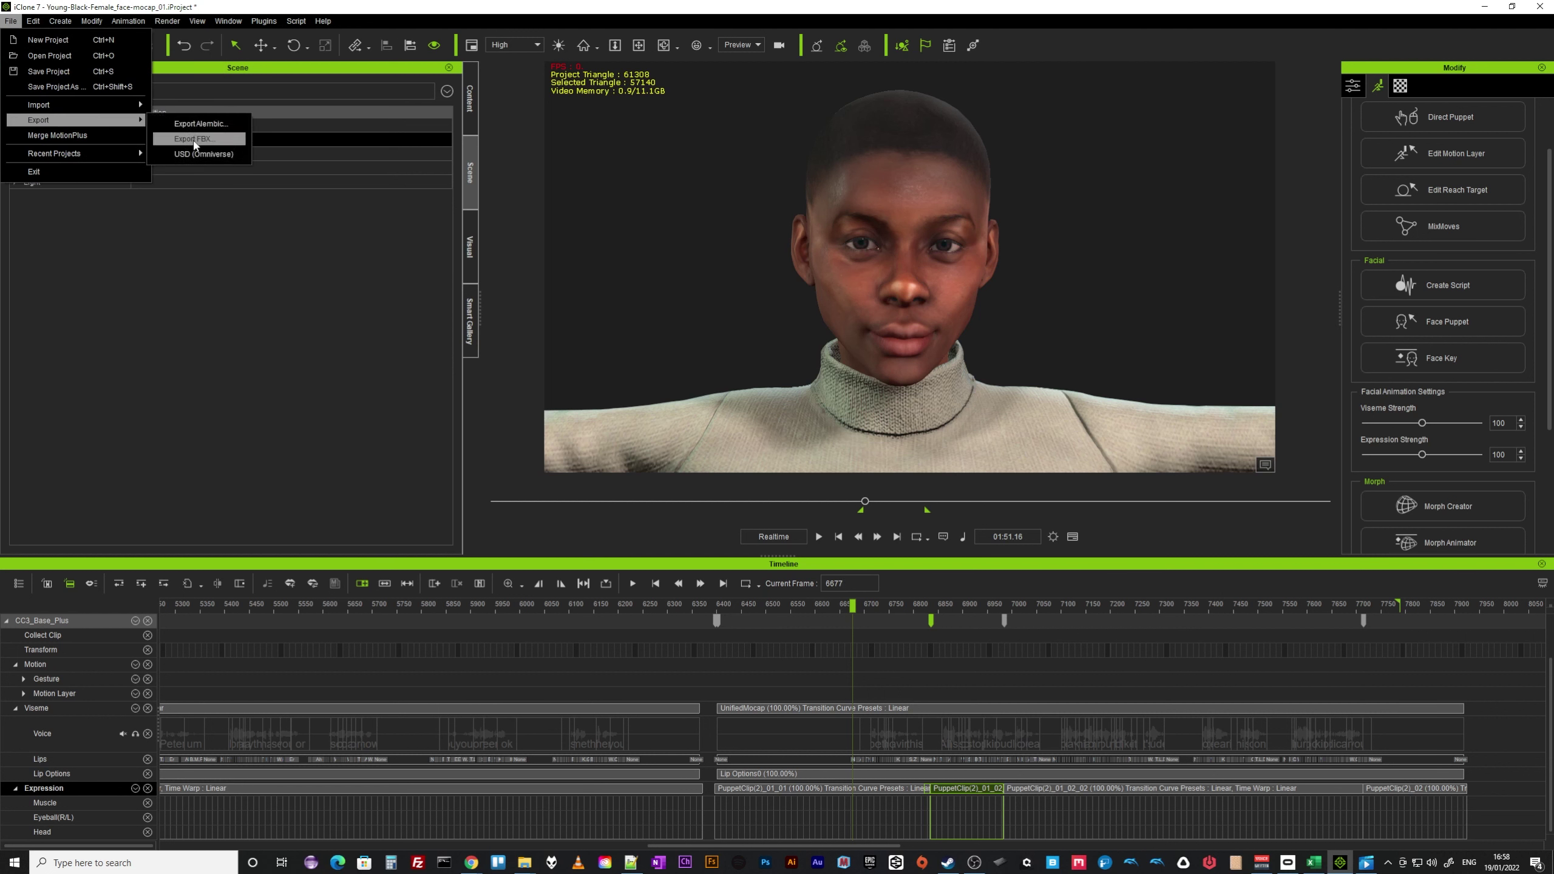
click(195, 140)
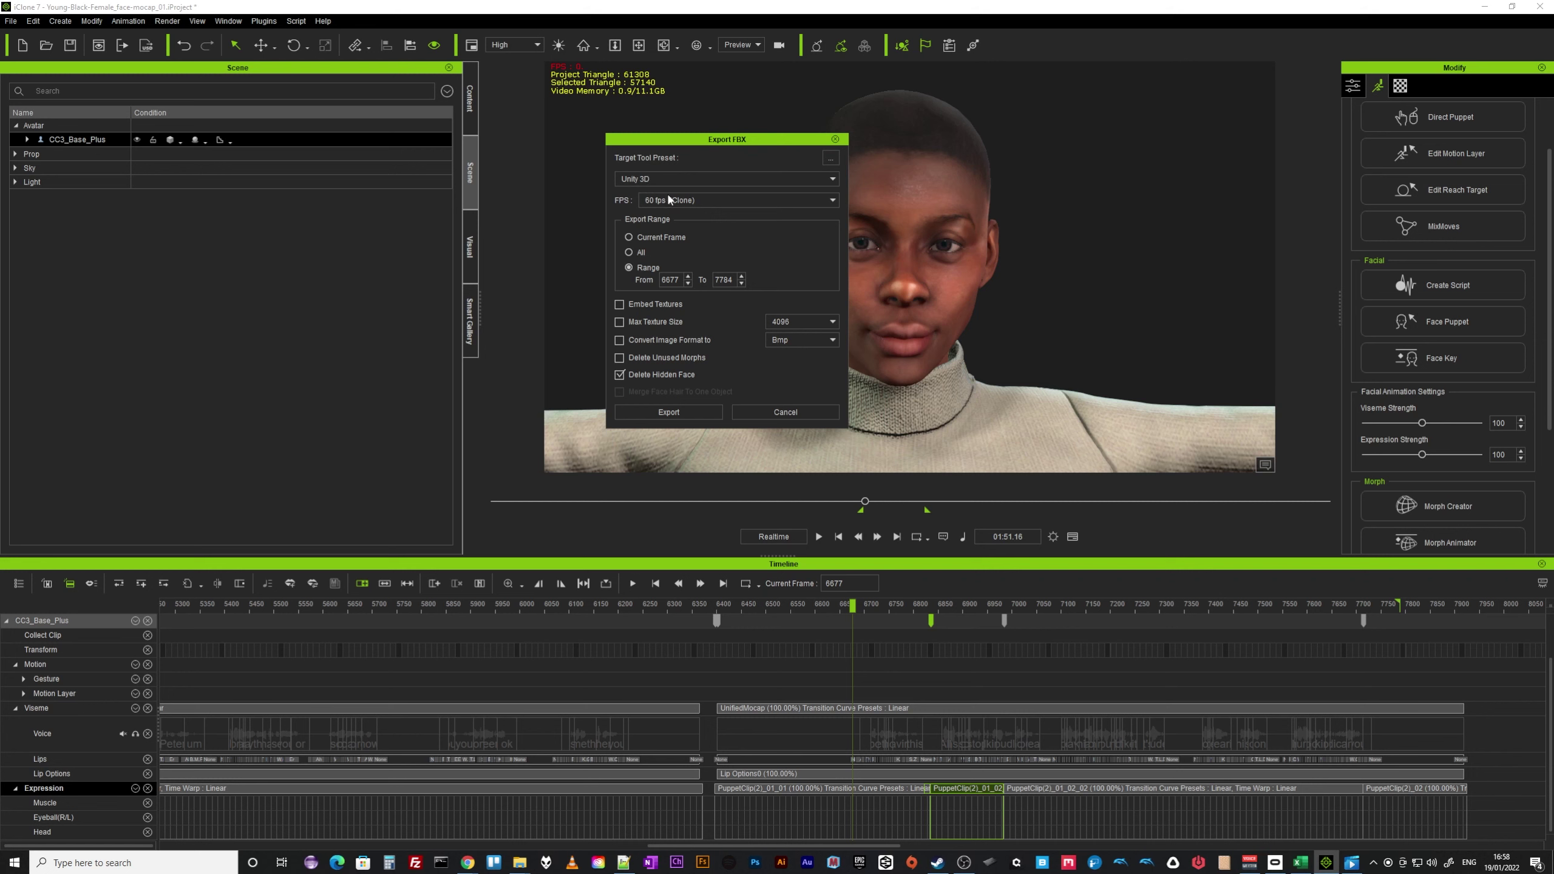
double_click(670, 280)
key(ctrl+c)
click(1300, 863)
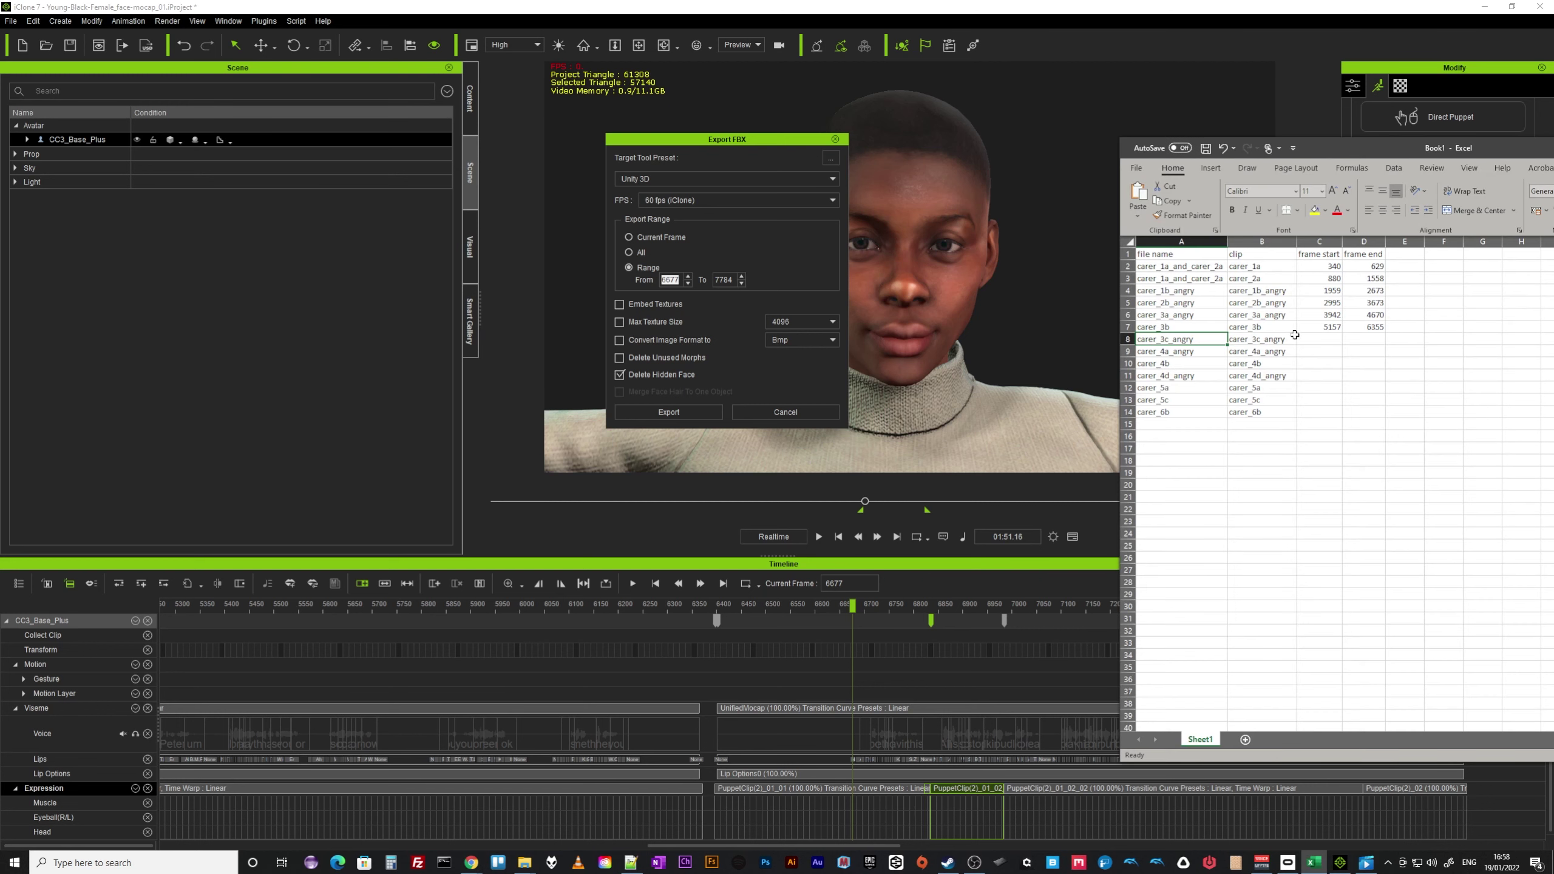
click(1323, 340)
key(ctrl+v)
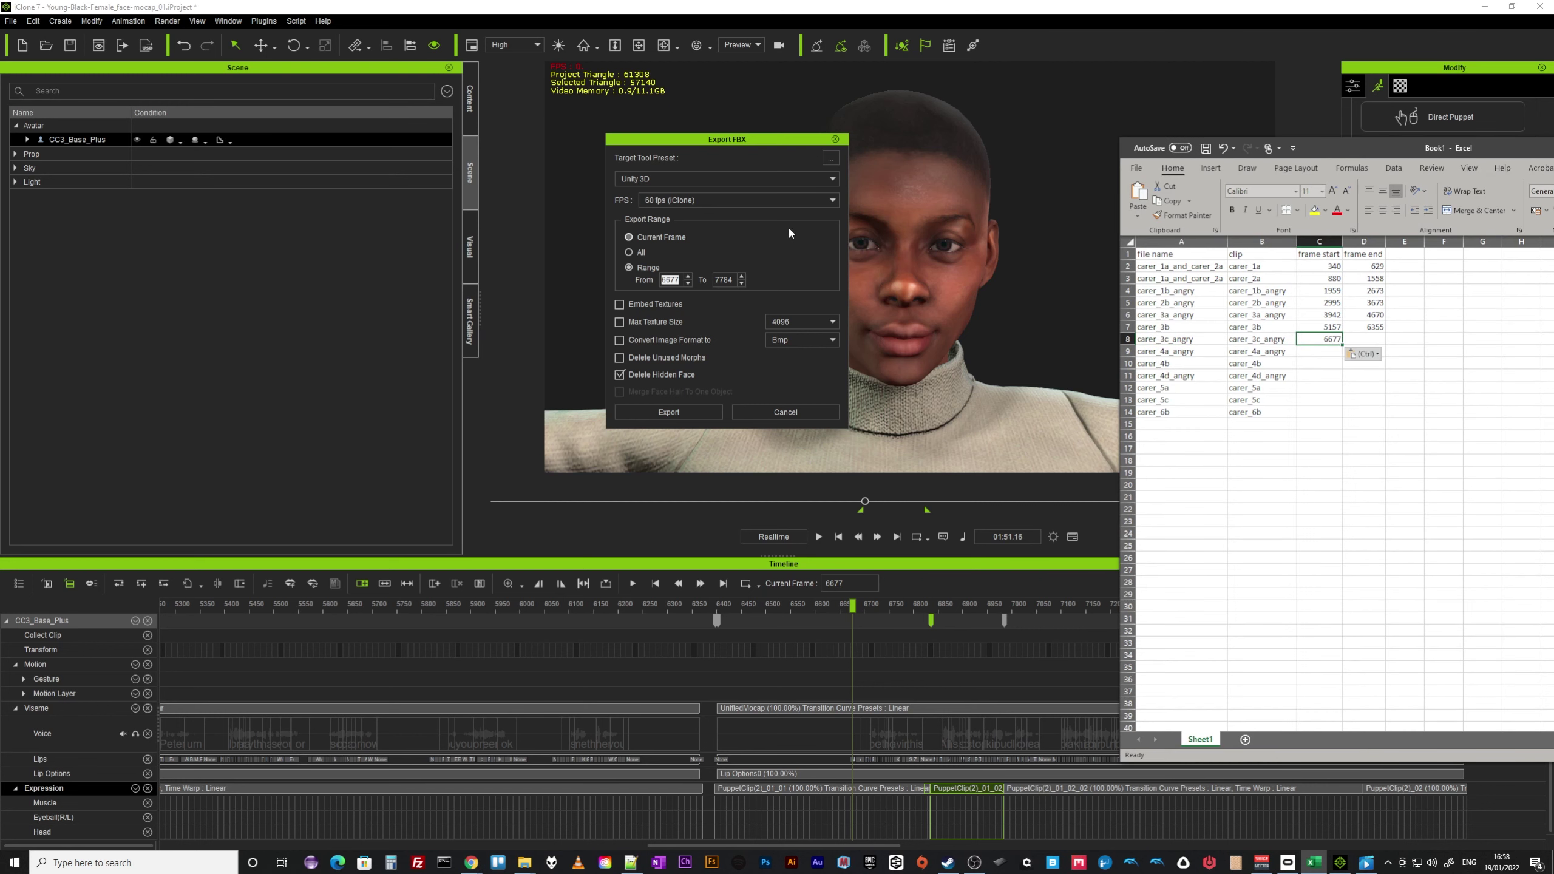
- Copy the FBX export's range end, 7784, into the carer_3c_angry row's frame end cell in Excel, and return to iClone
click(720, 279)
double_click(731, 281)
key(ctrl+c)
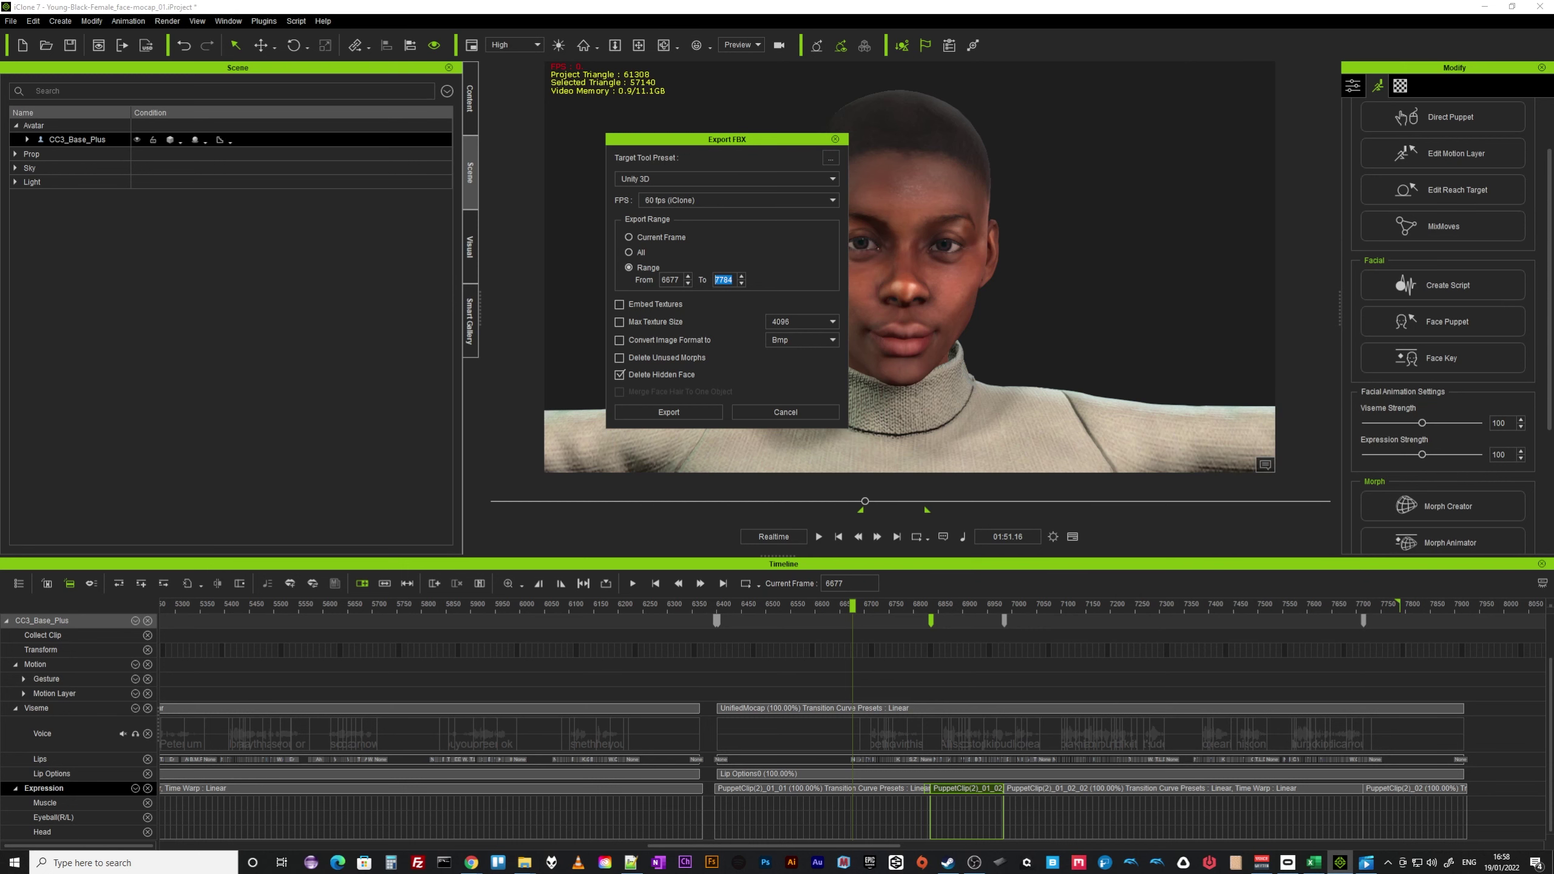
key(alt+Tab)
click(1364, 343)
key(ctrl+v)
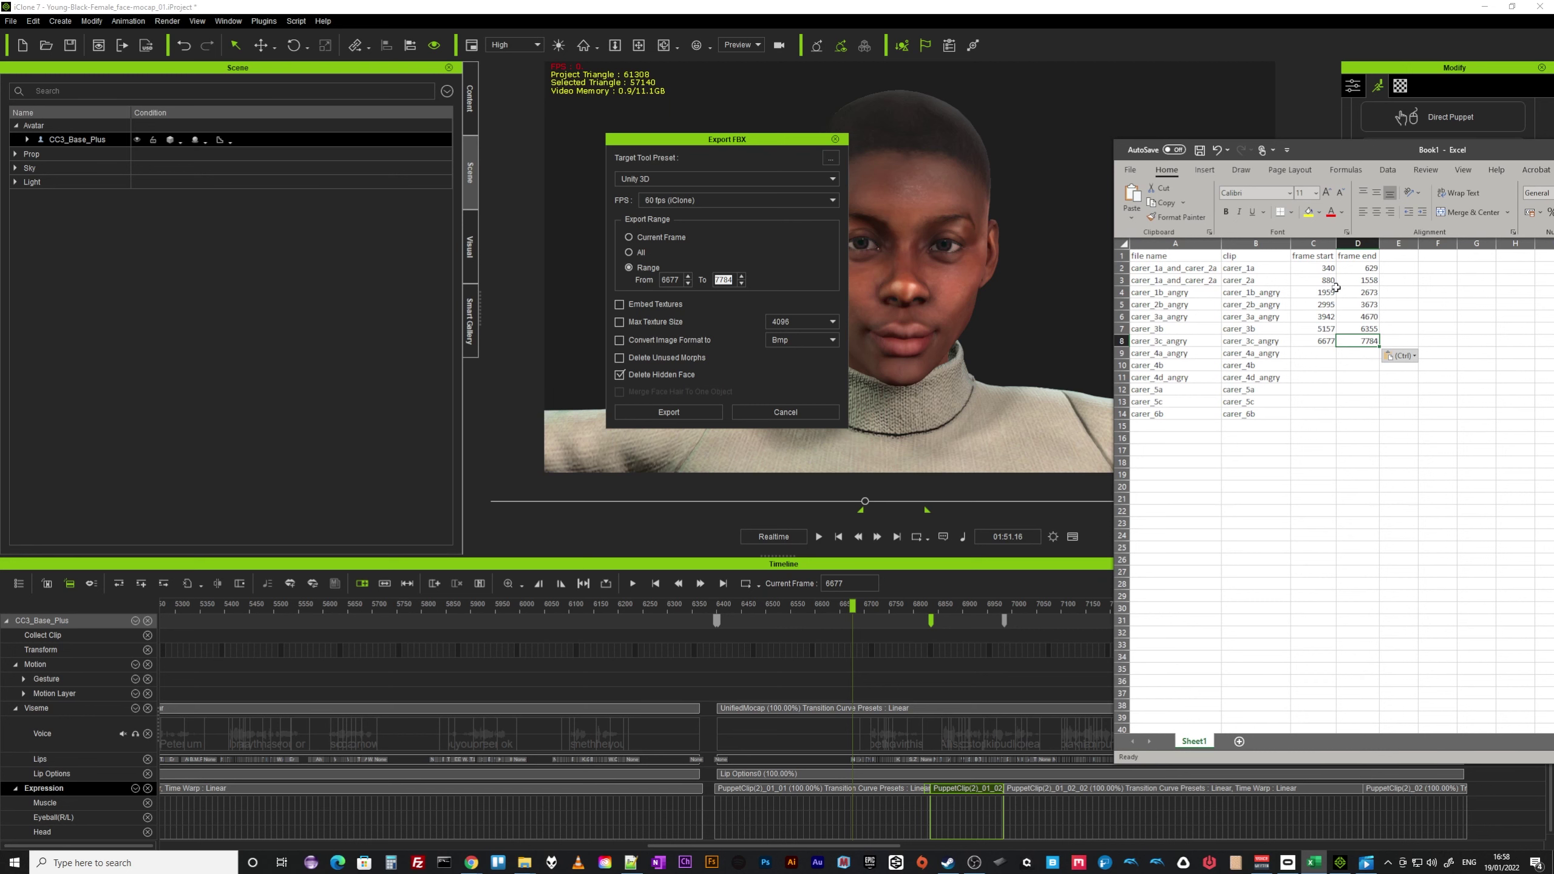
key(alt+Tab)
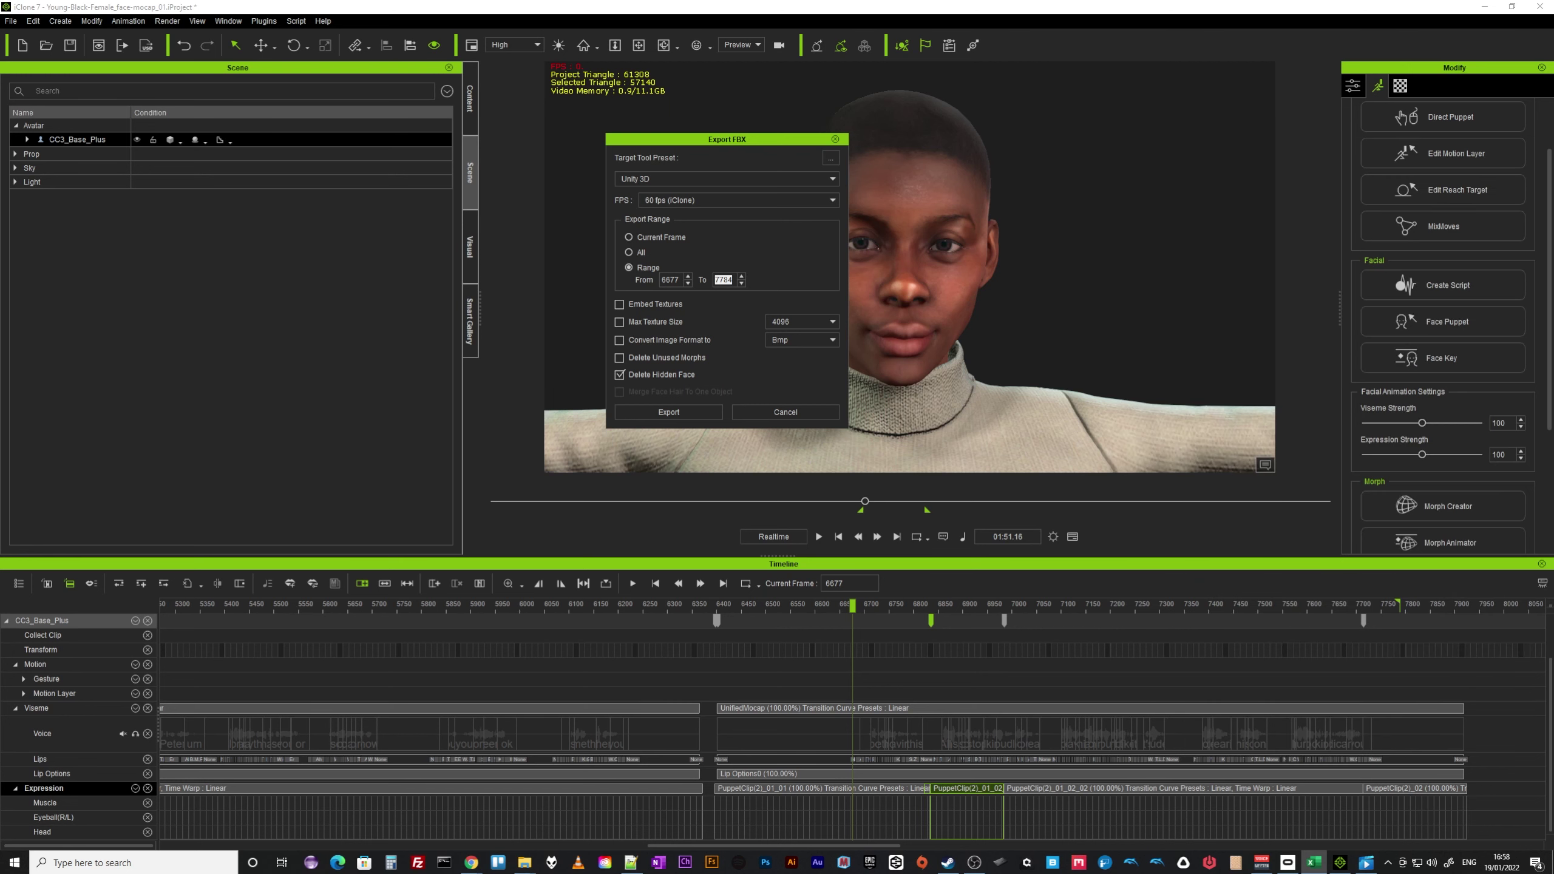
- Export the FBX for Unity 3D at 60 fps over frames 6677 to 7784 as carer_3c_angry in the Exports folder
click(669, 412)
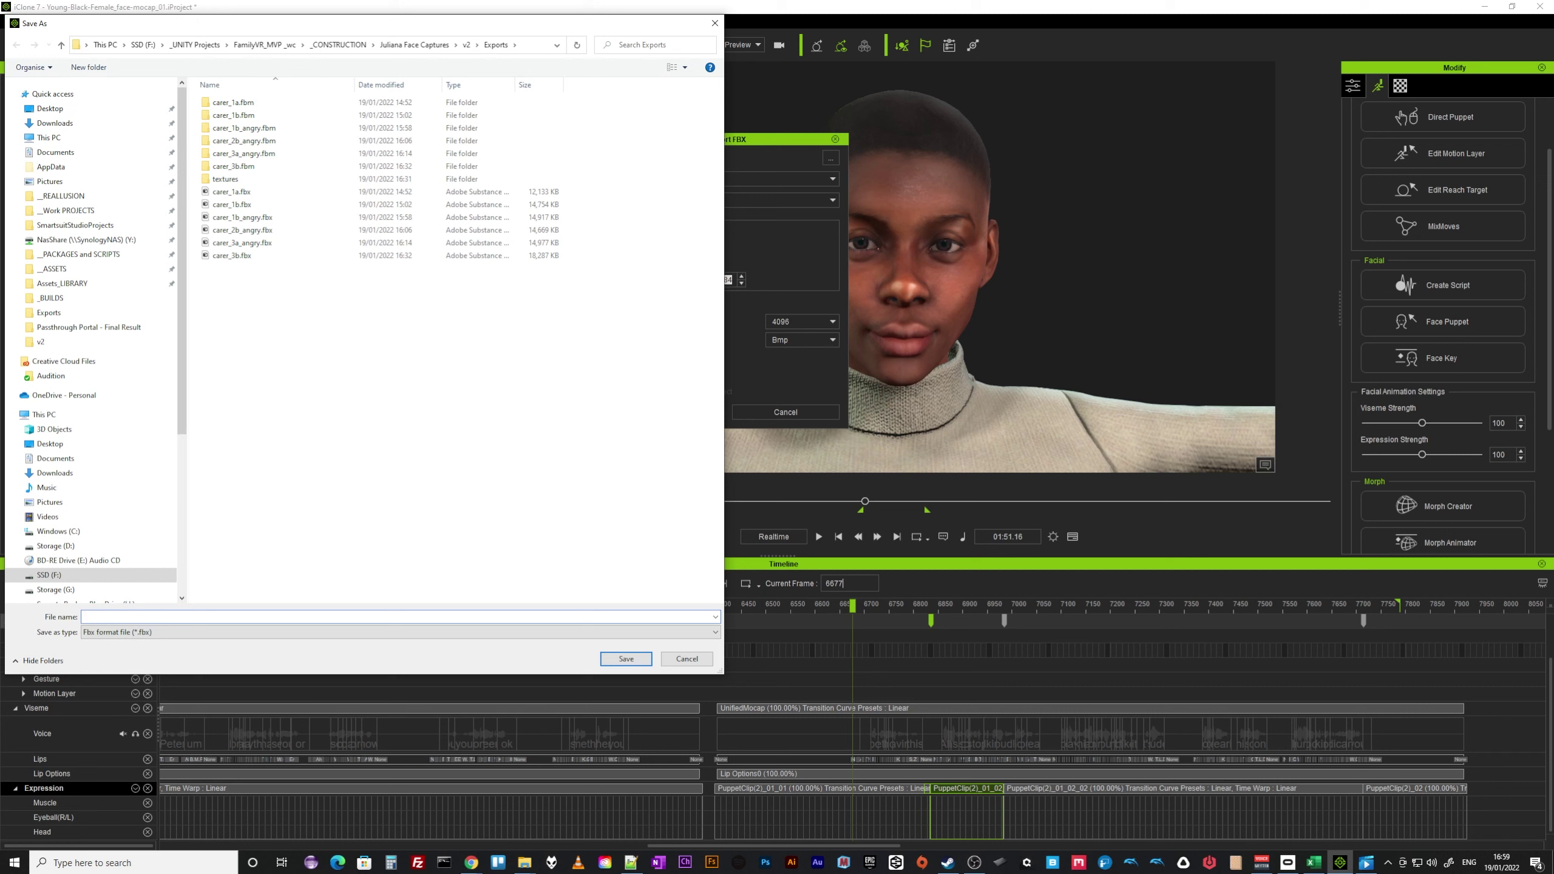
key(alt+Tab)
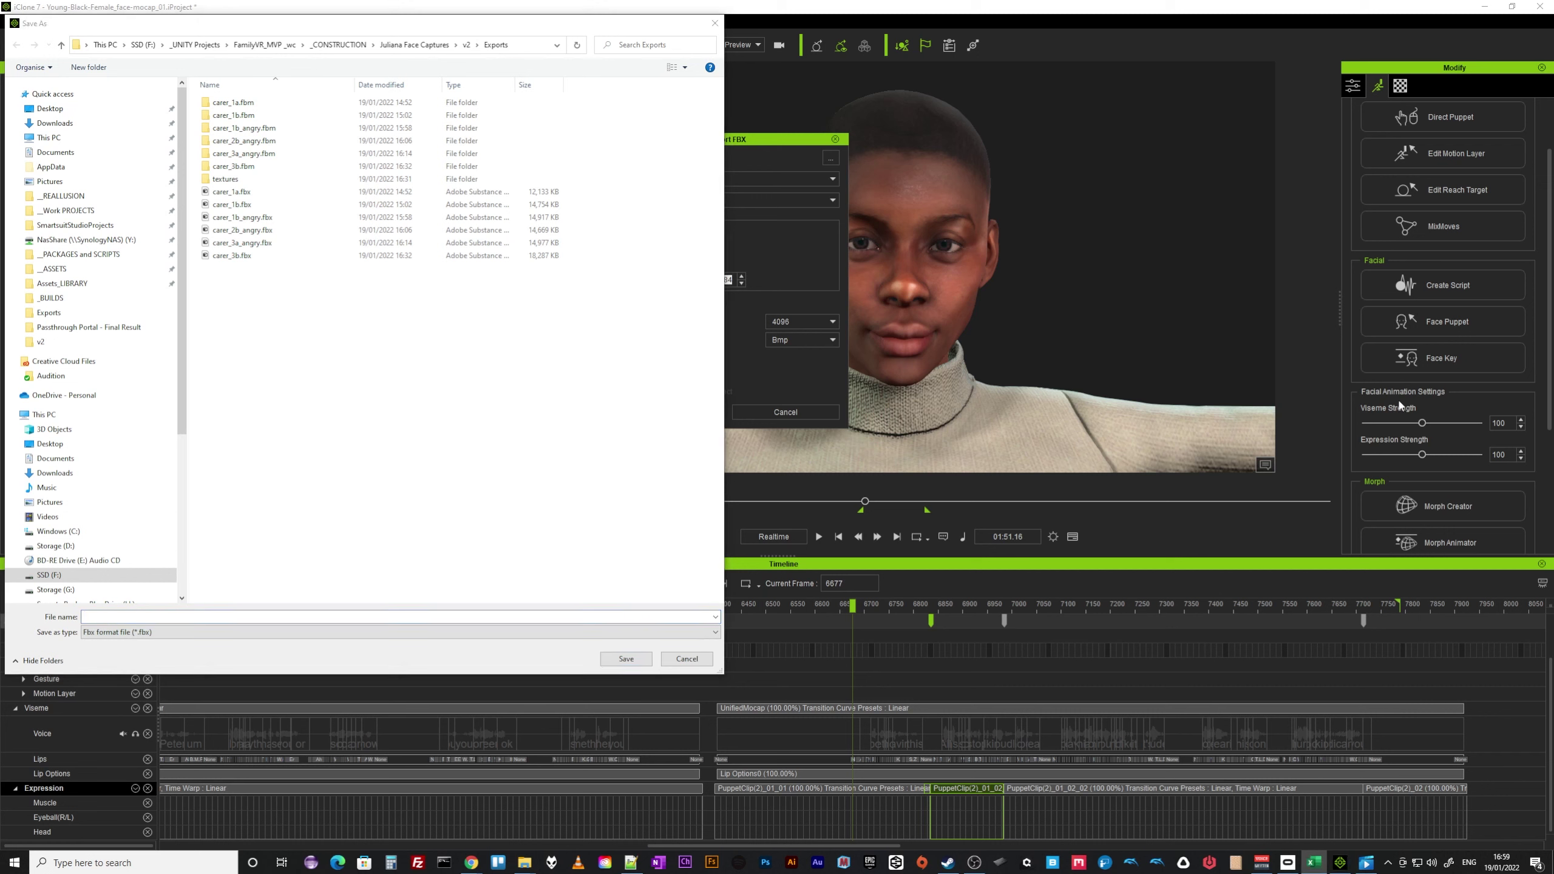
click(107, 616)
text(carer_3b_angry)
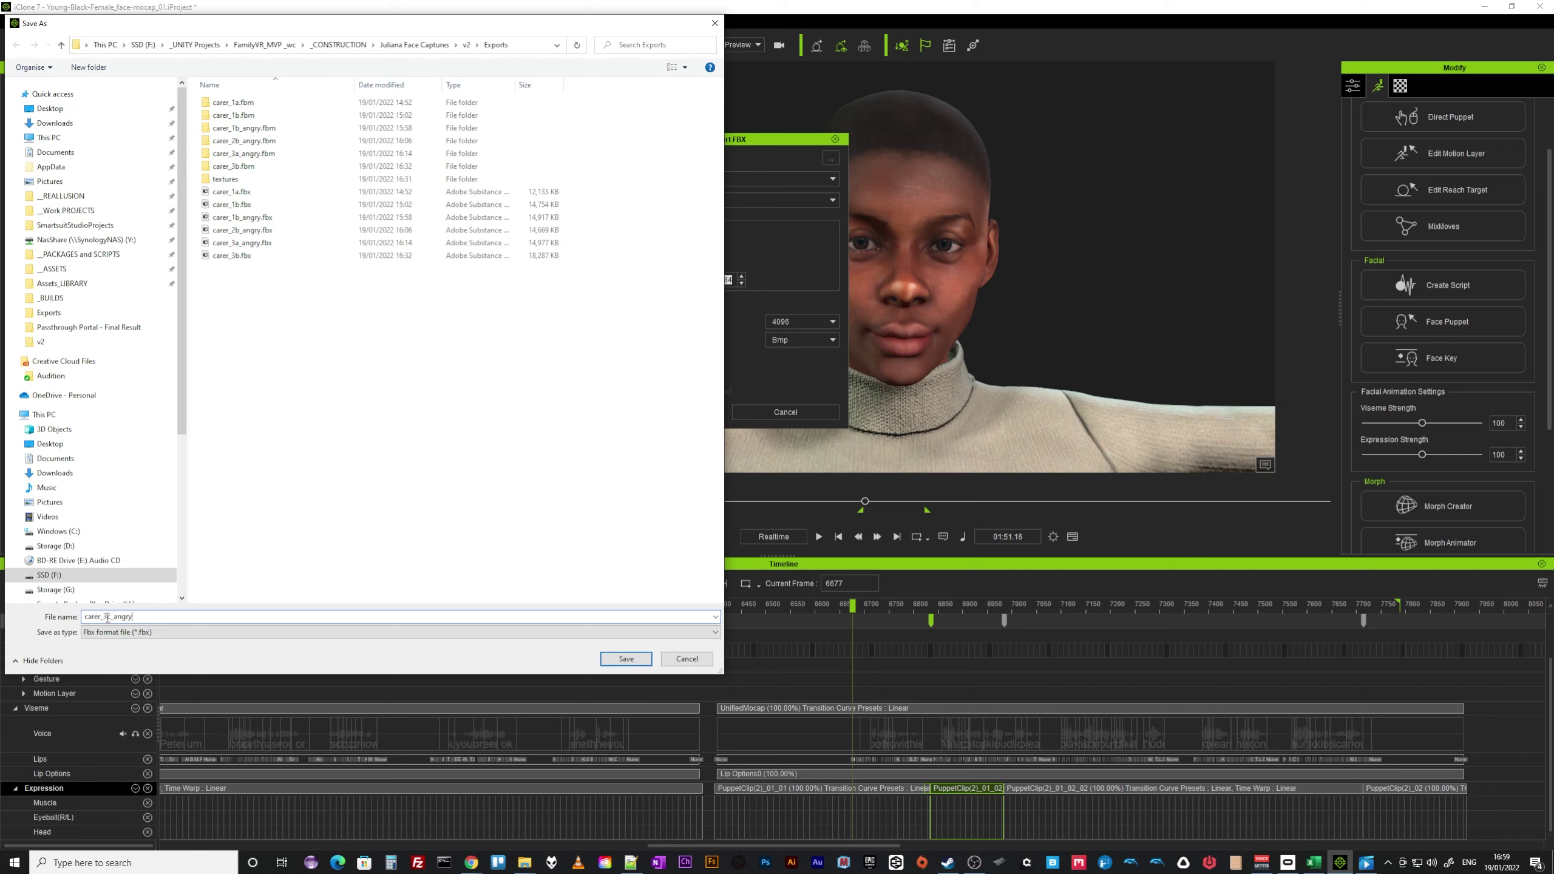
click(625, 659)
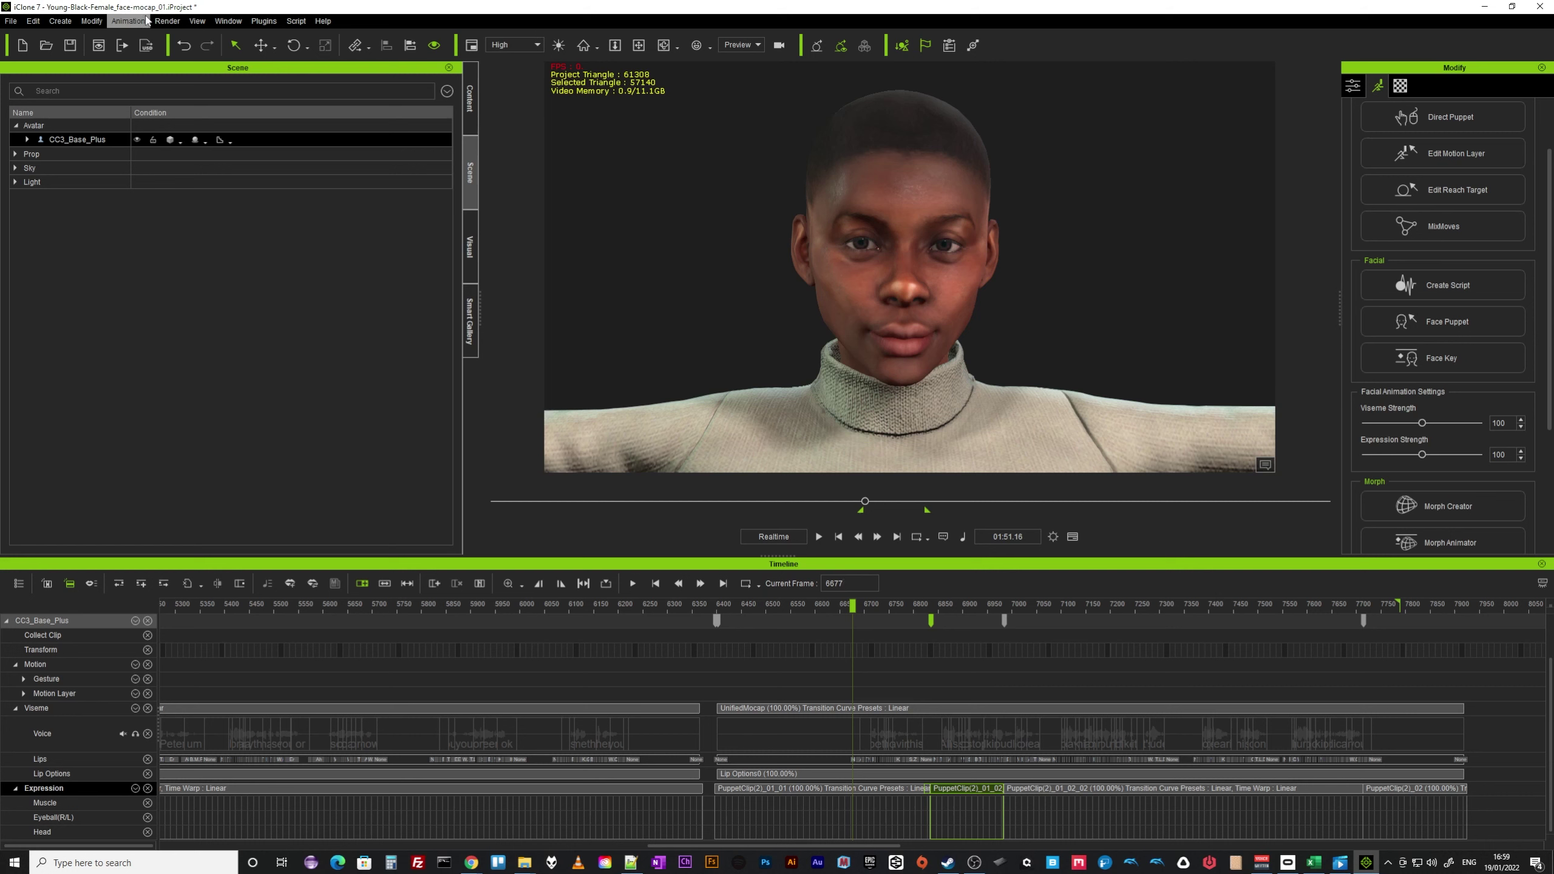
- Export the audio of frames 6677 to 7784 as a WAV file named carer_3c_angry, and close the render settings
click(173, 22)
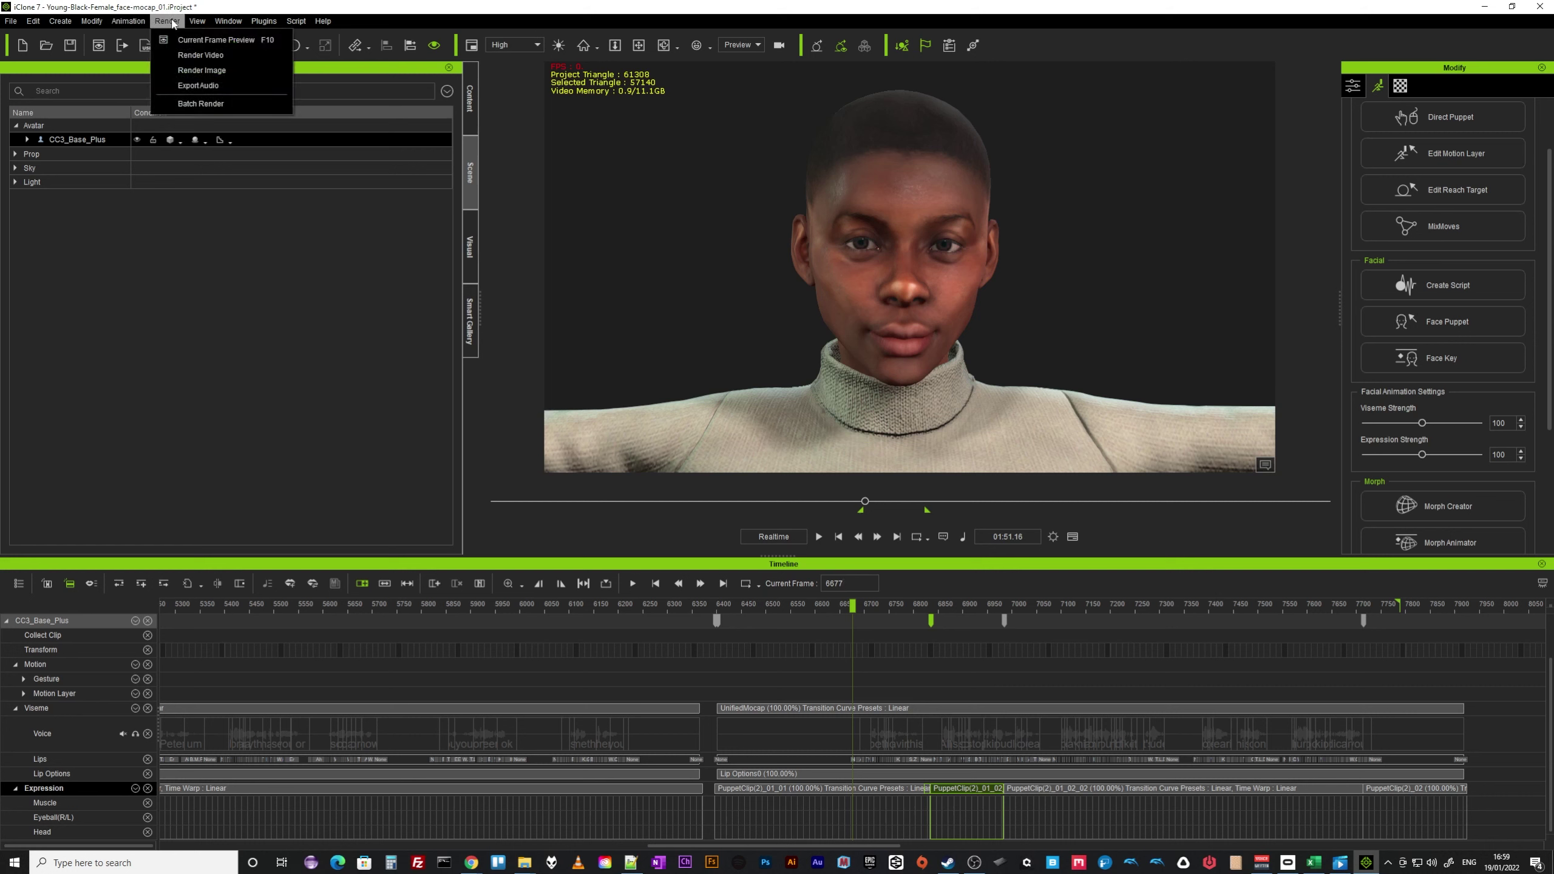
click(198, 85)
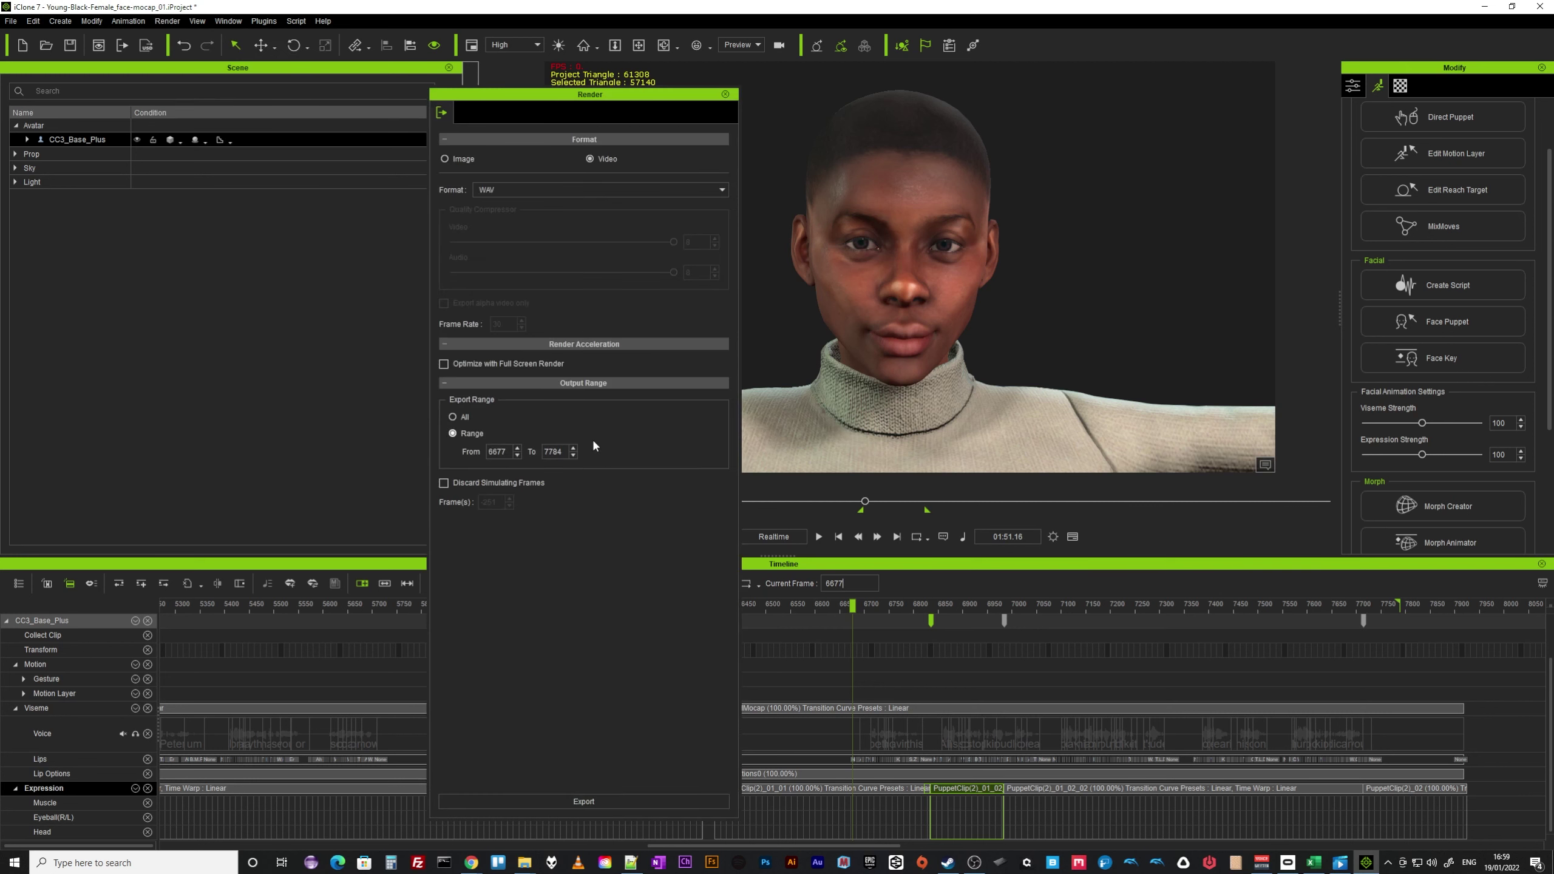
click(573, 802)
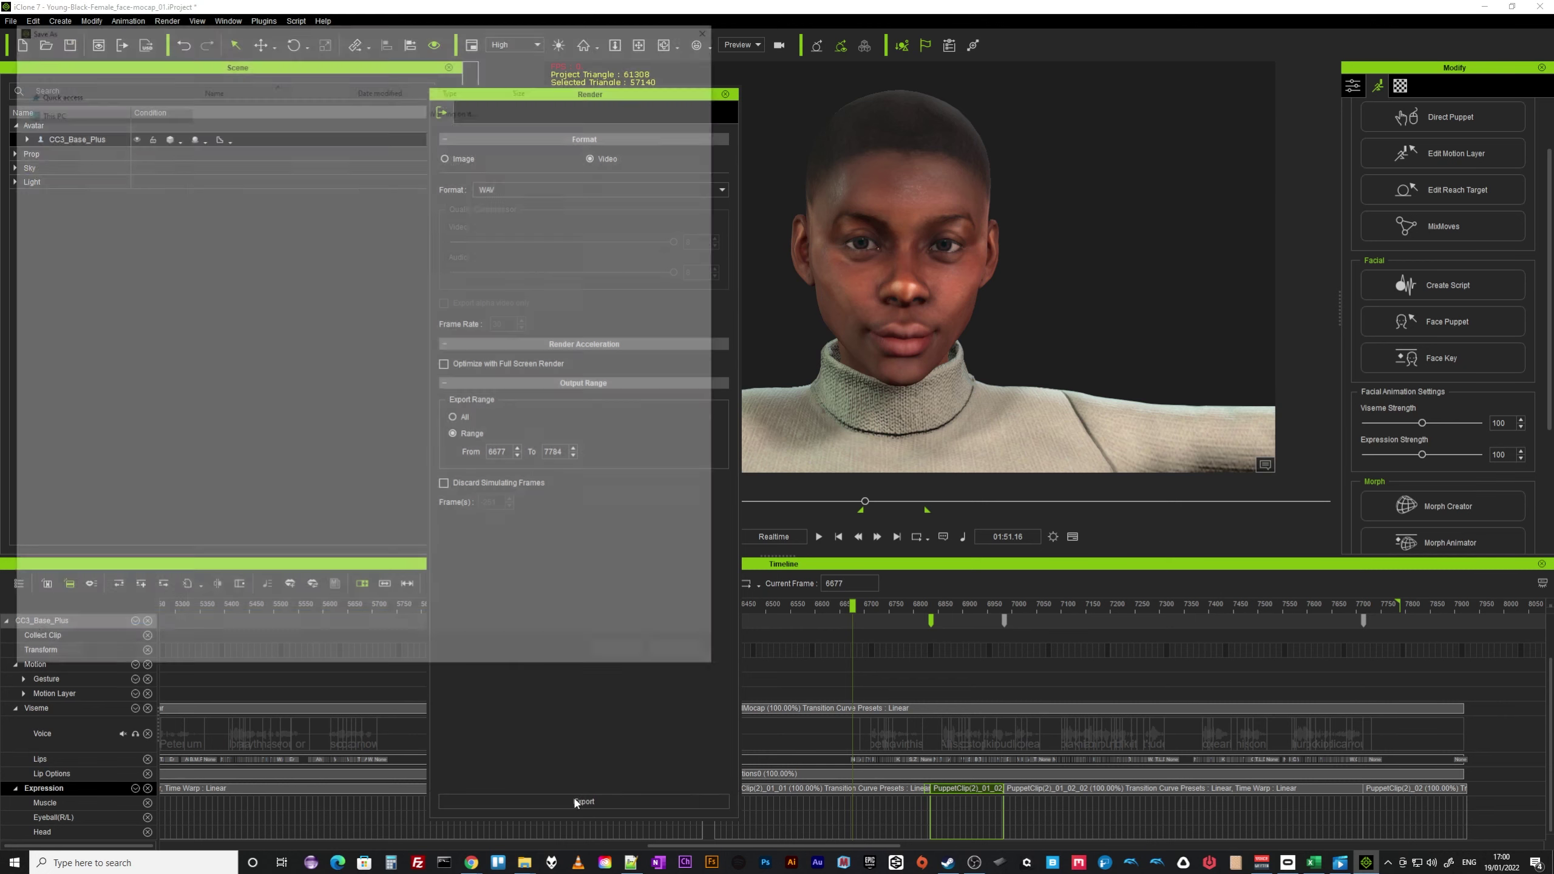
text(carer_3c_angry)
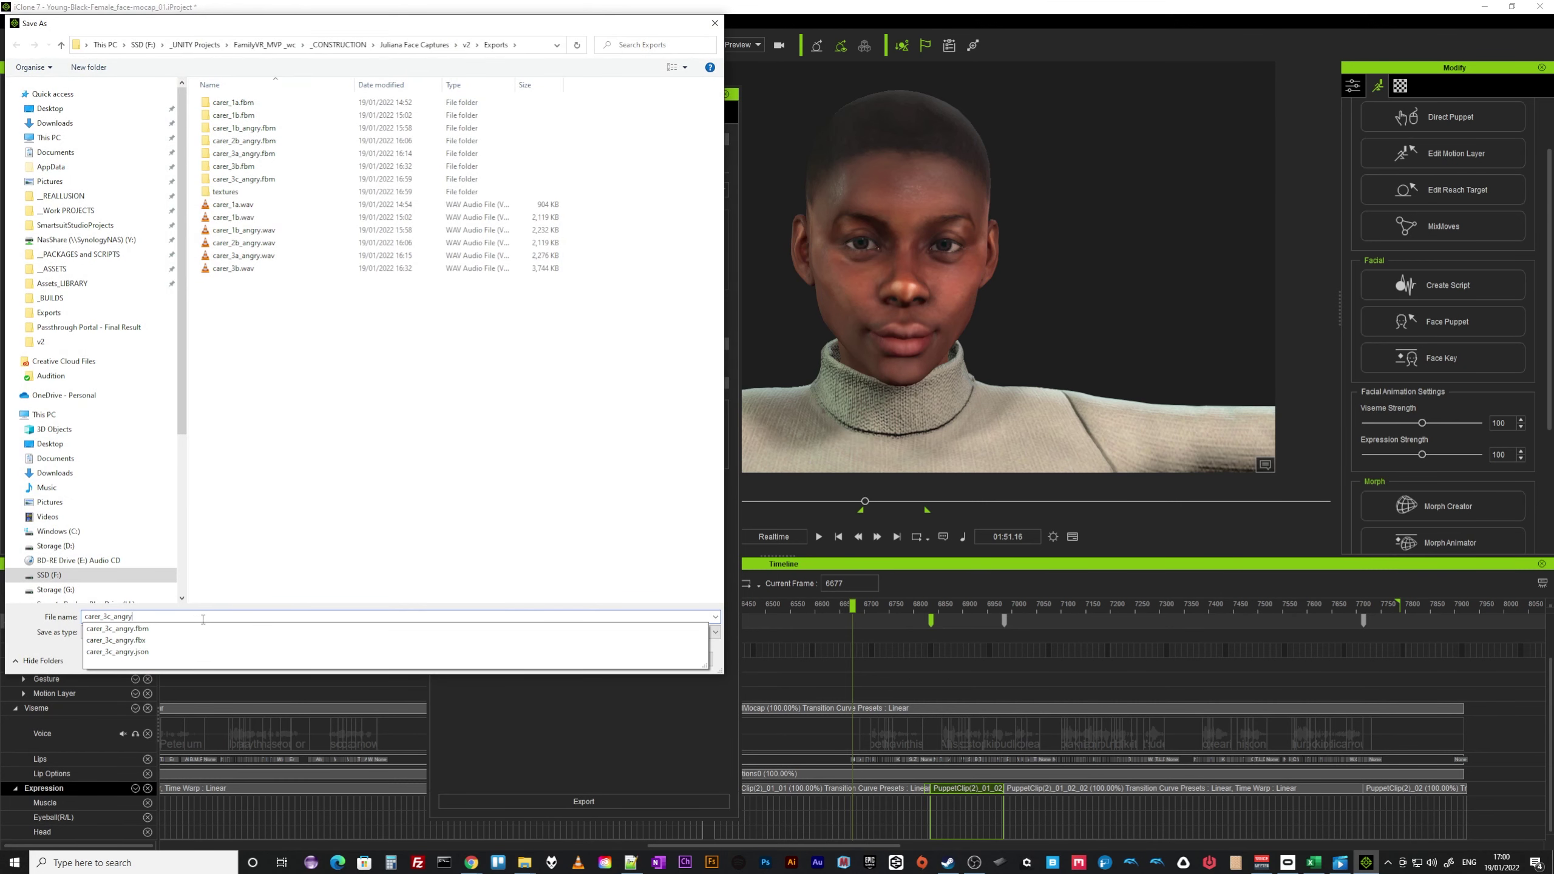
click(516, 653)
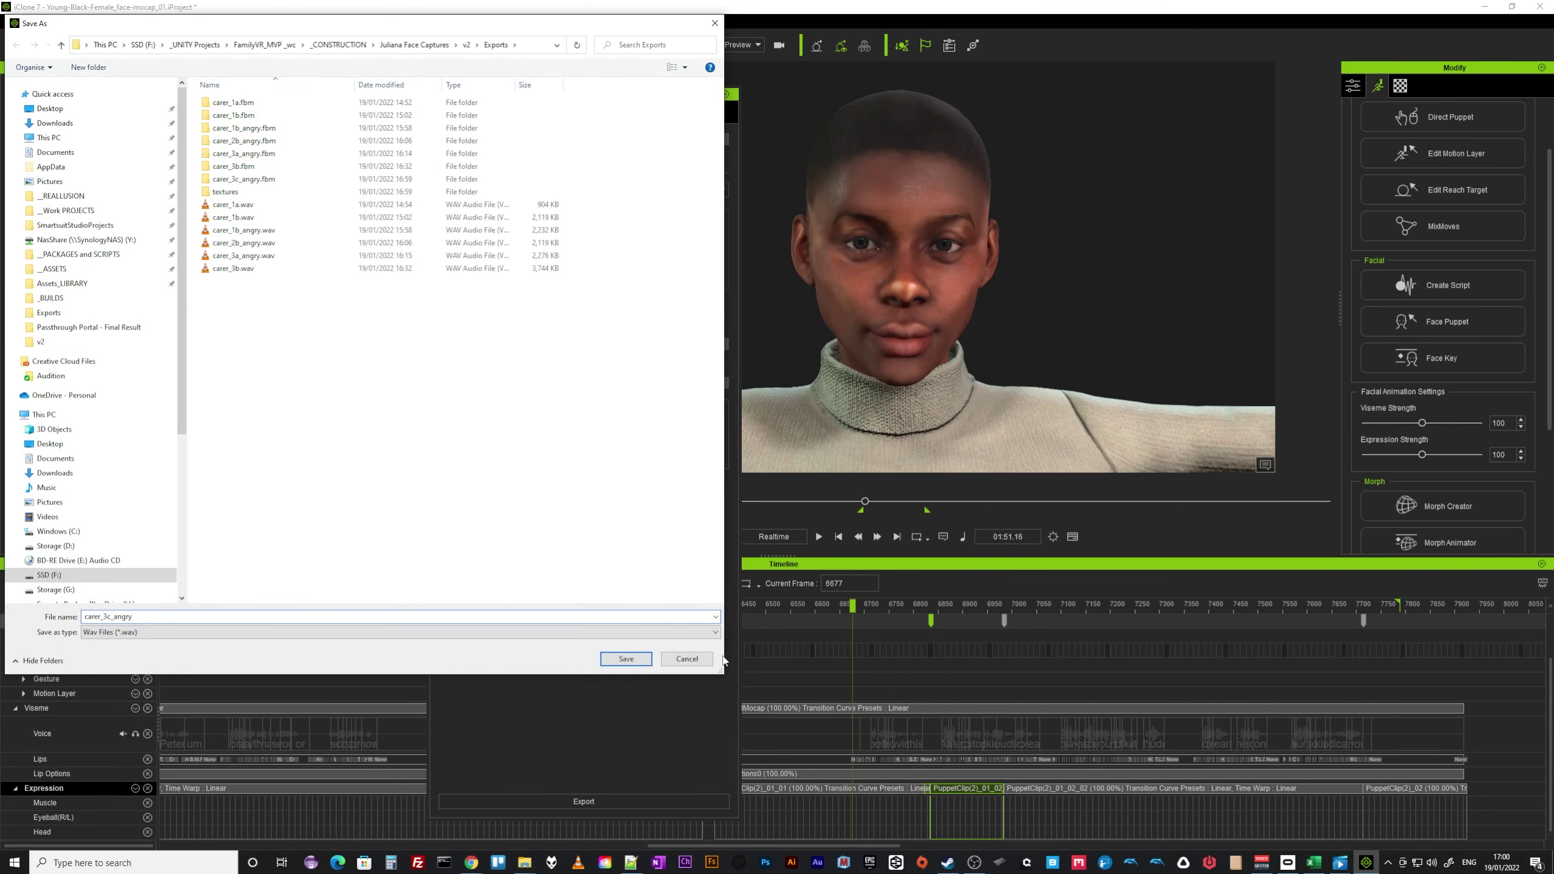
click(624, 658)
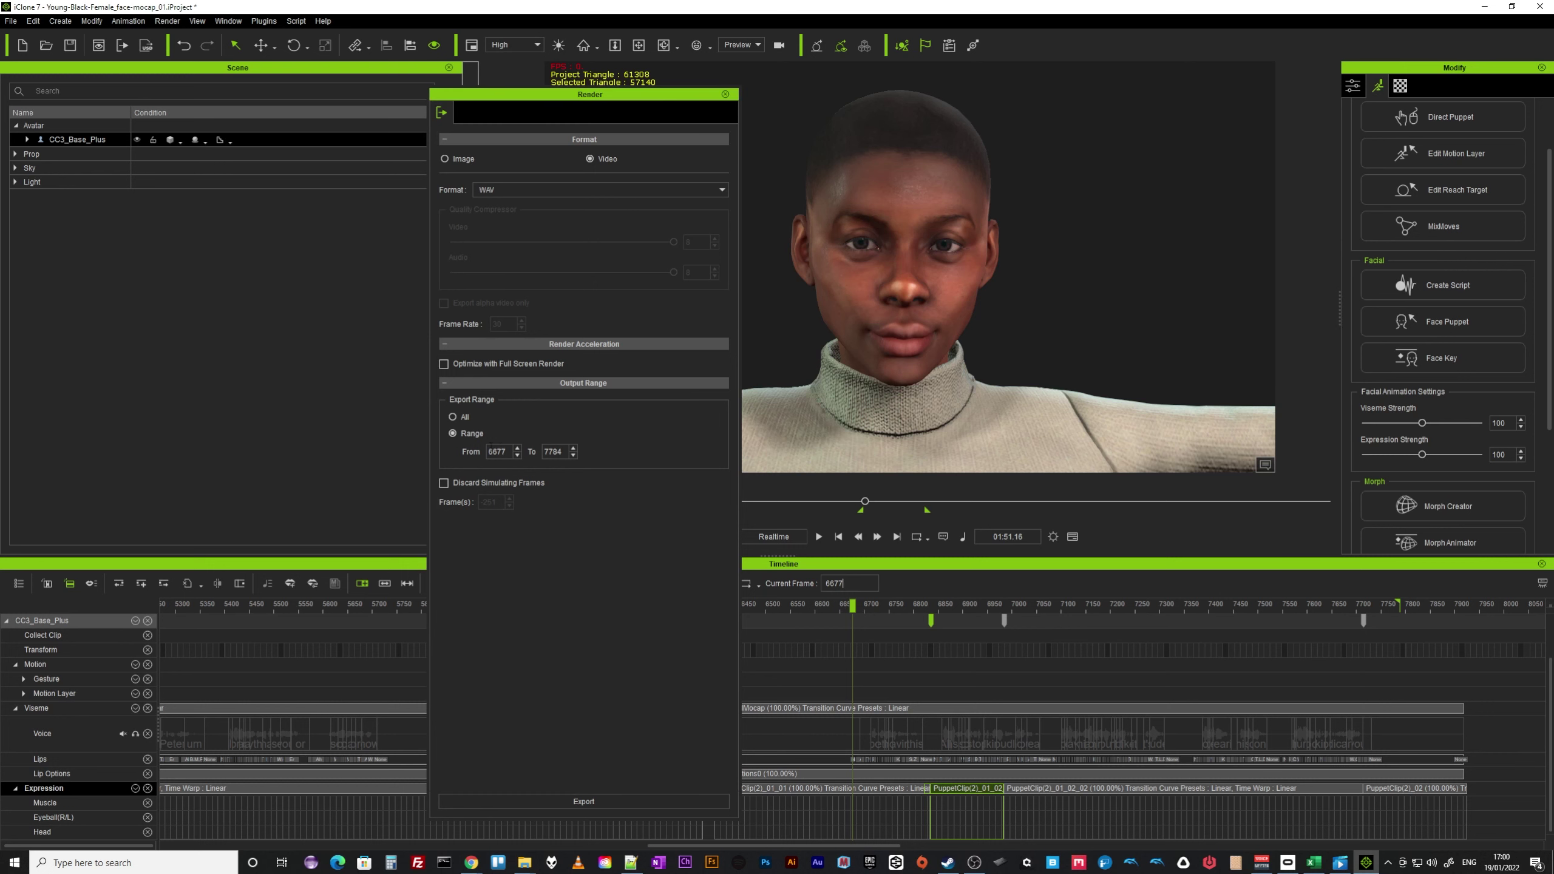
click(724, 94)
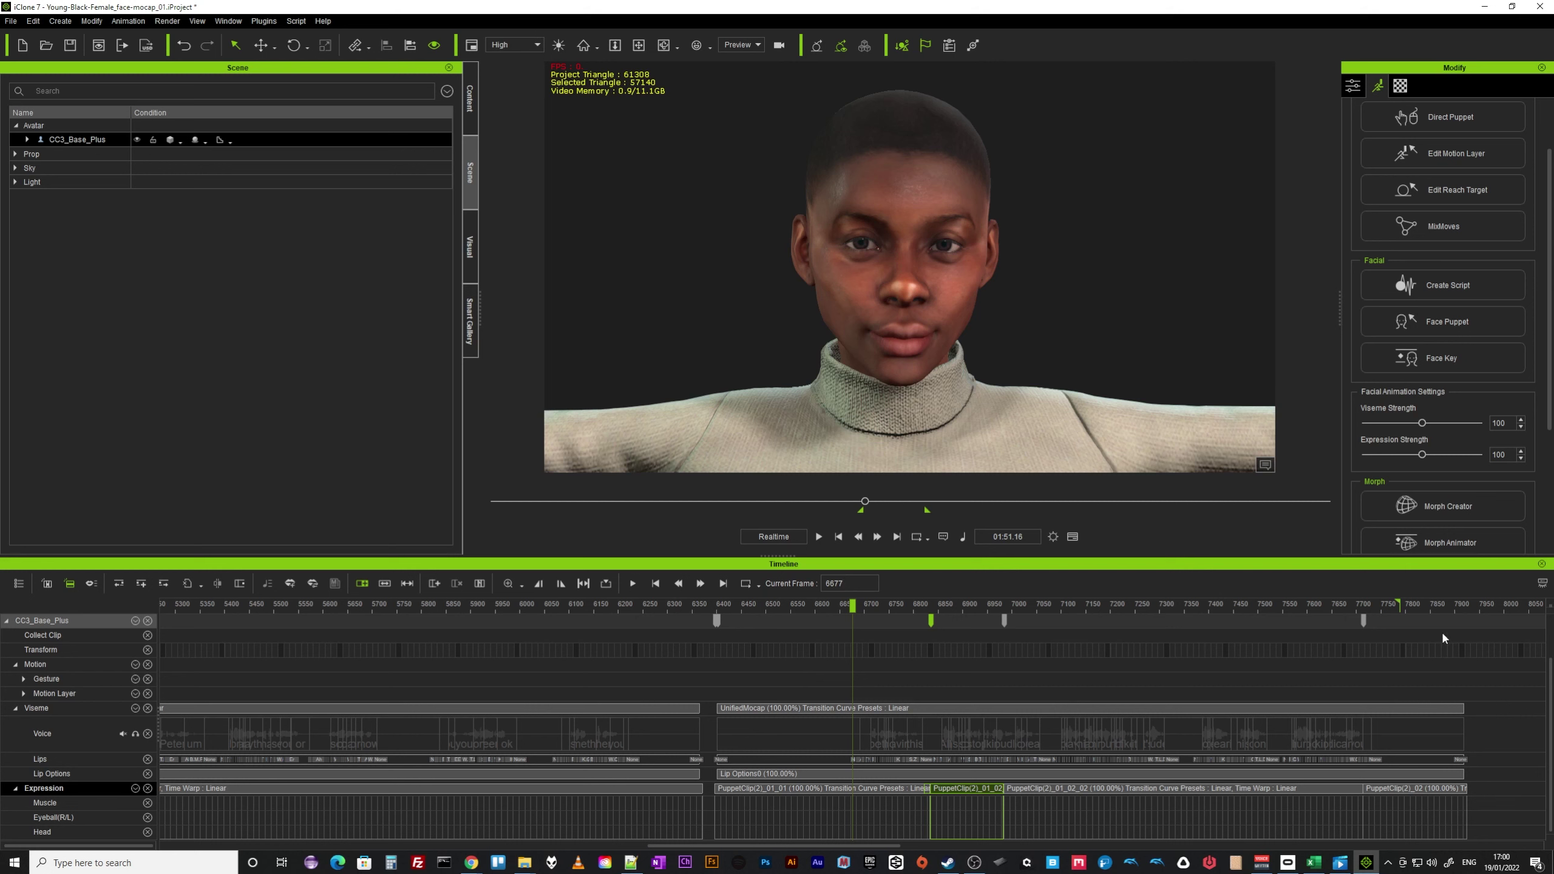
- Set the playback range from frame 7967 to frame 9692 after the recorded clips, and return to its start
click(1488, 609)
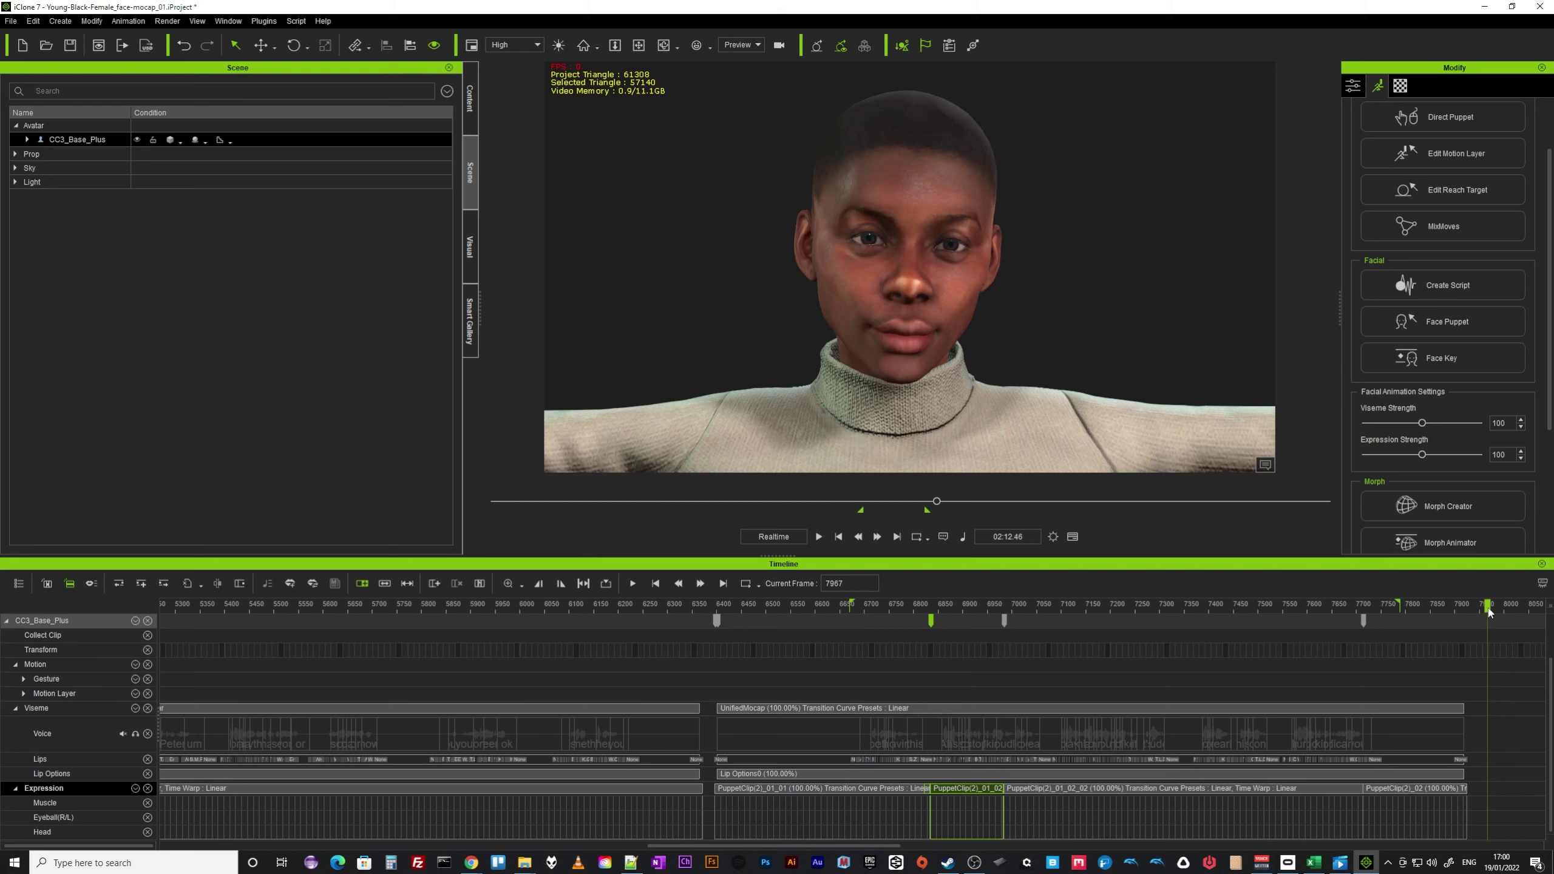
click(539, 585)
drag(893, 847, 1092, 847)
click(1265, 606)
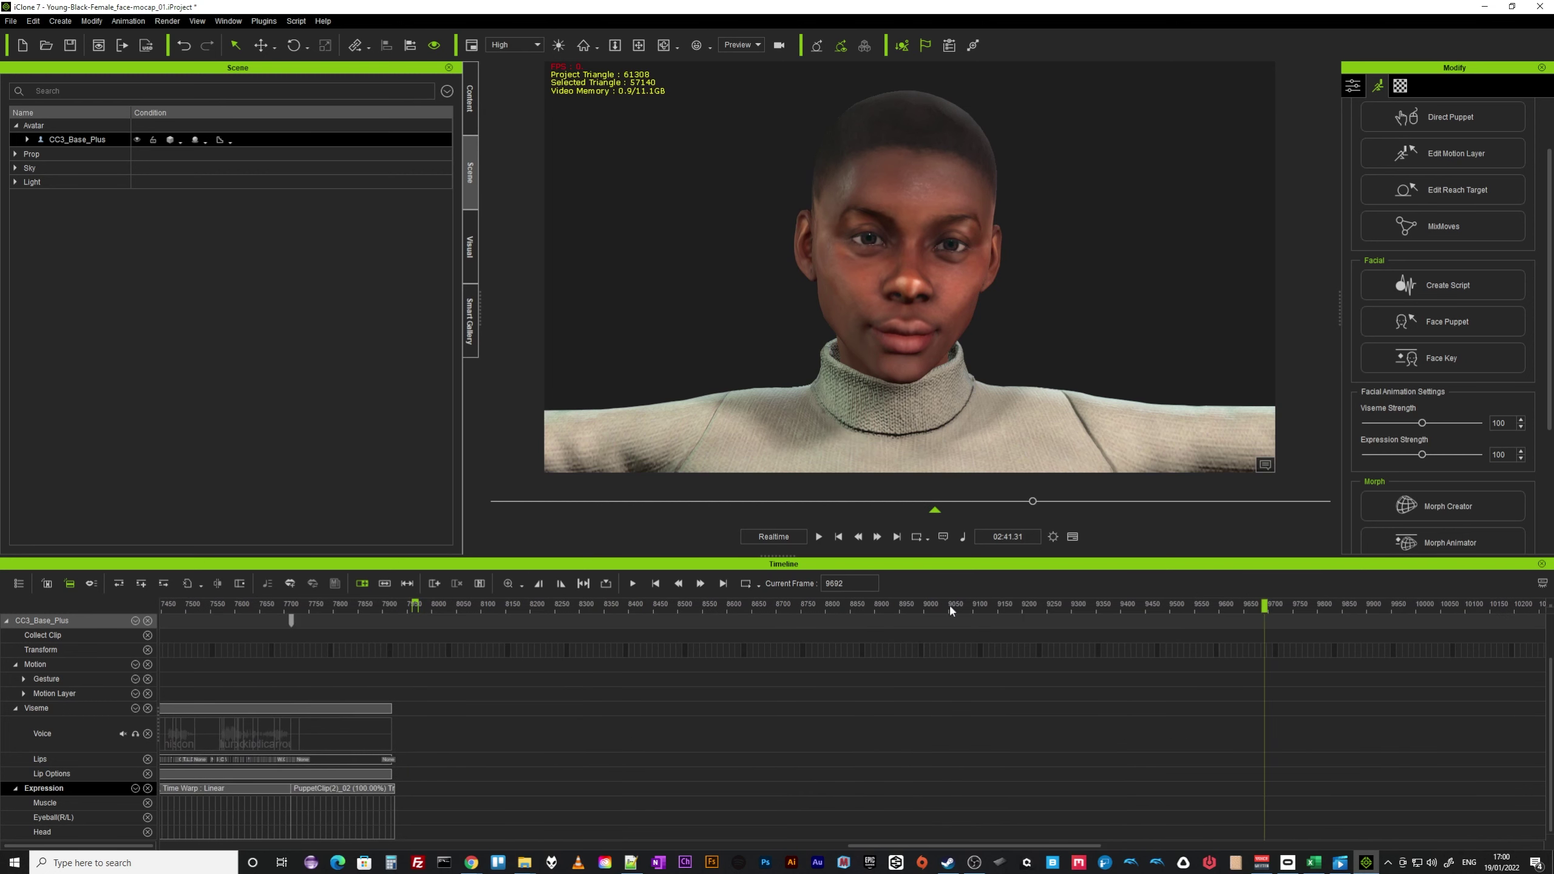
click(560, 585)
click(838, 537)
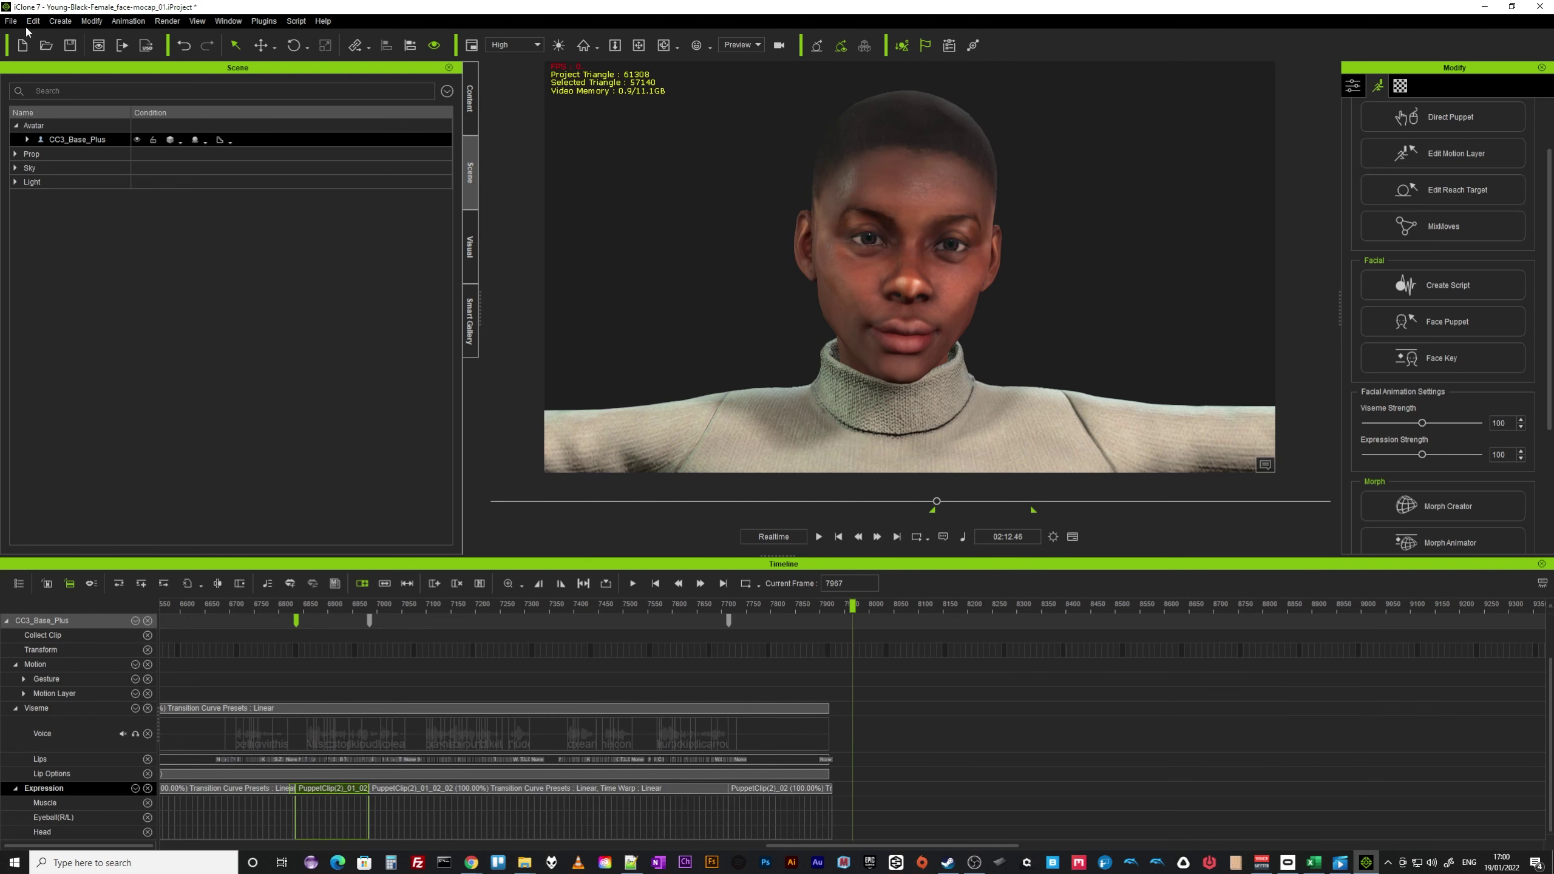
- Open the Motion LIVE plugin and activate the LIVE FACE gear for the CC3_Base_Plus character
click(294, 21)
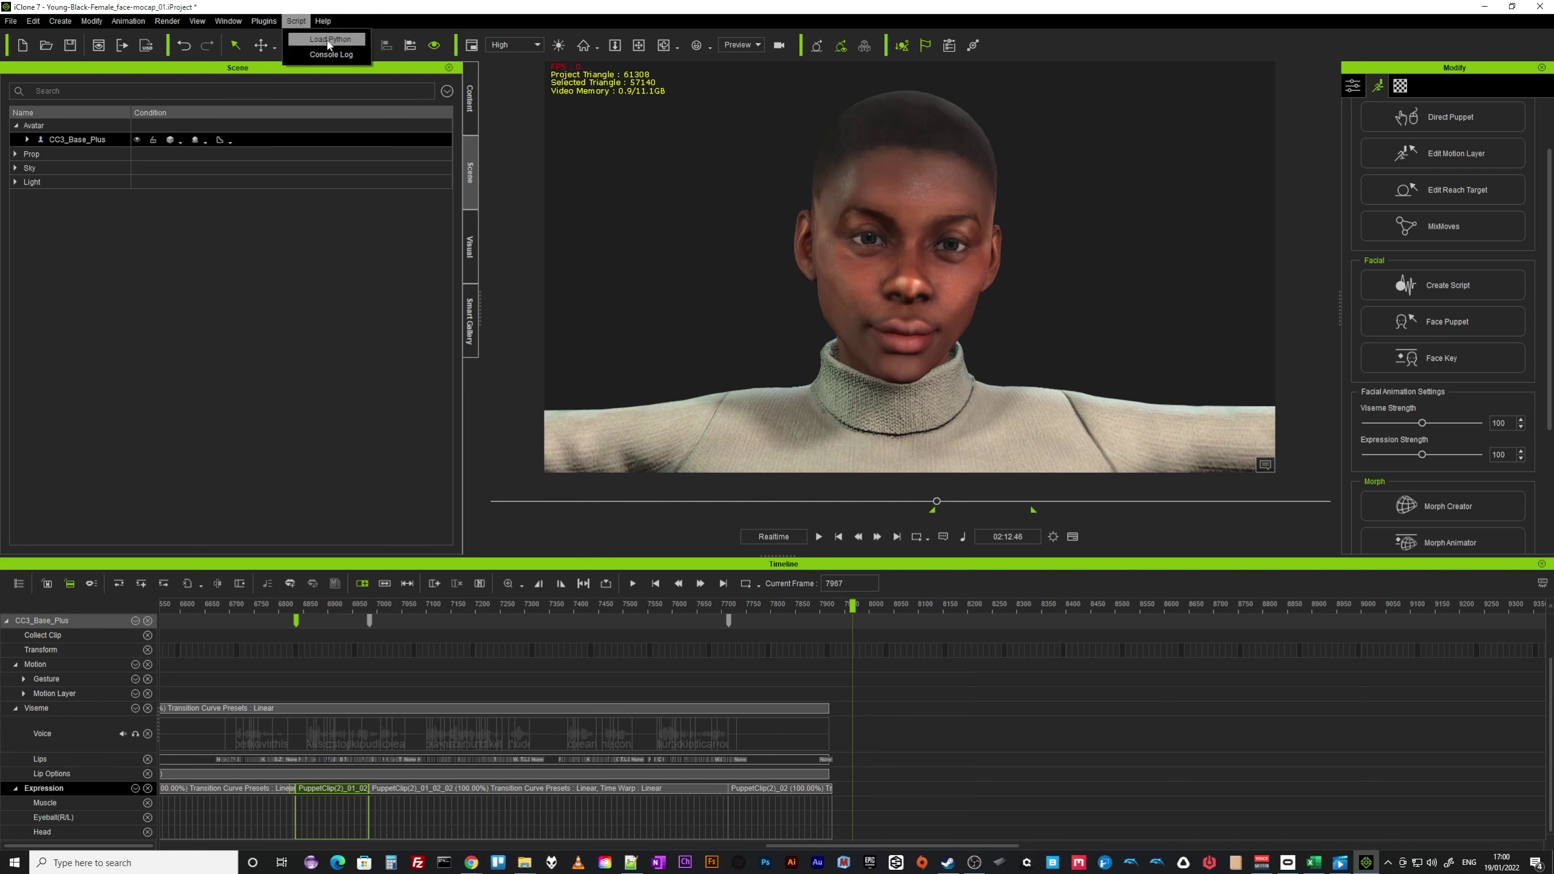
click(263, 21)
mouse_move(286, 103)
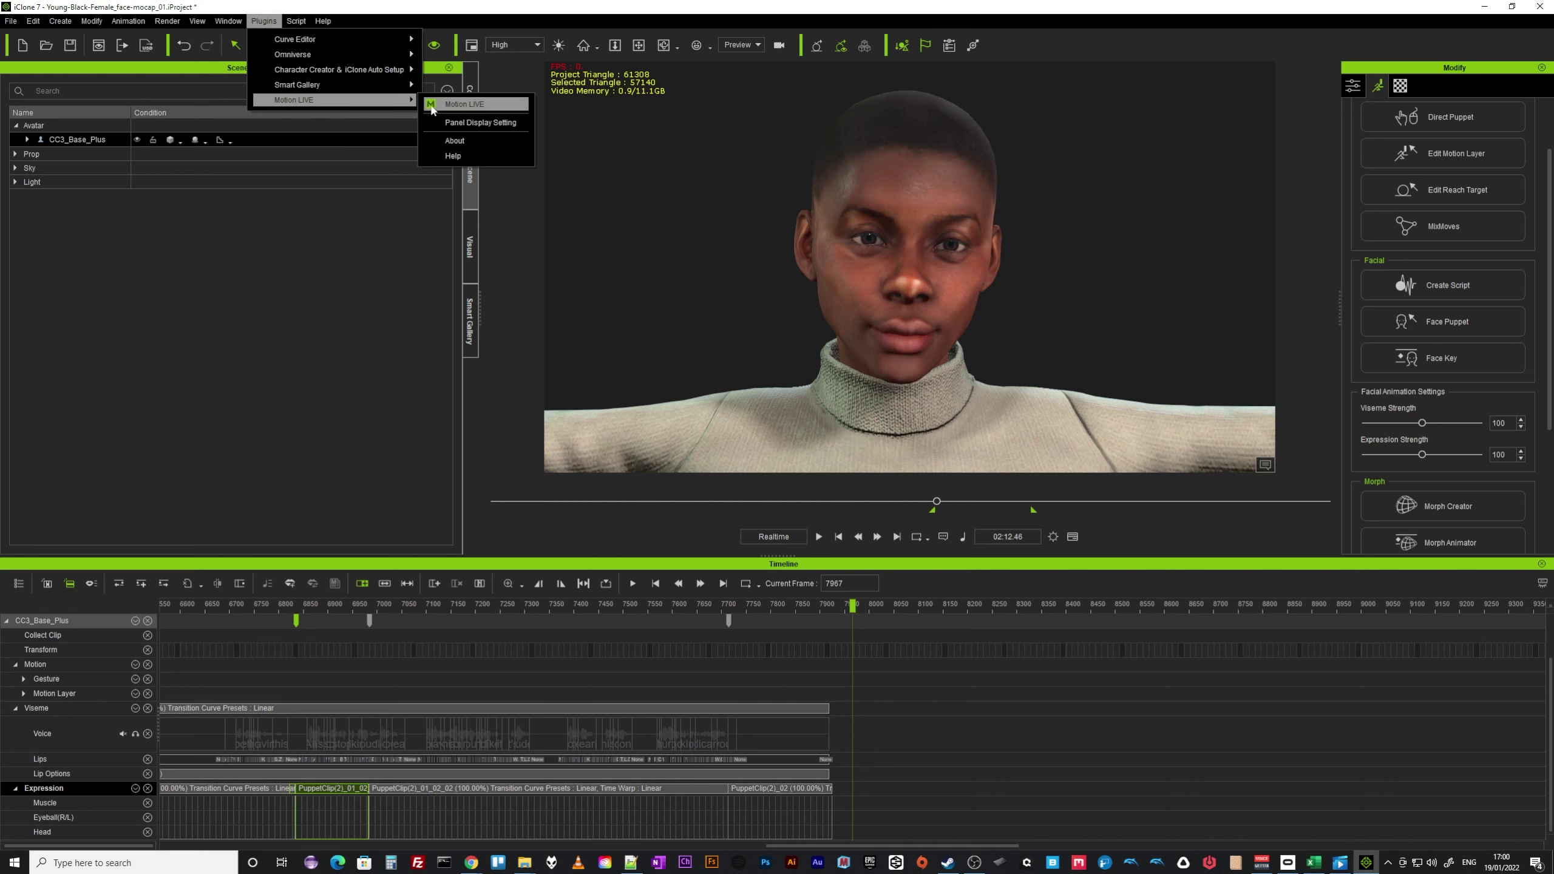
click(453, 104)
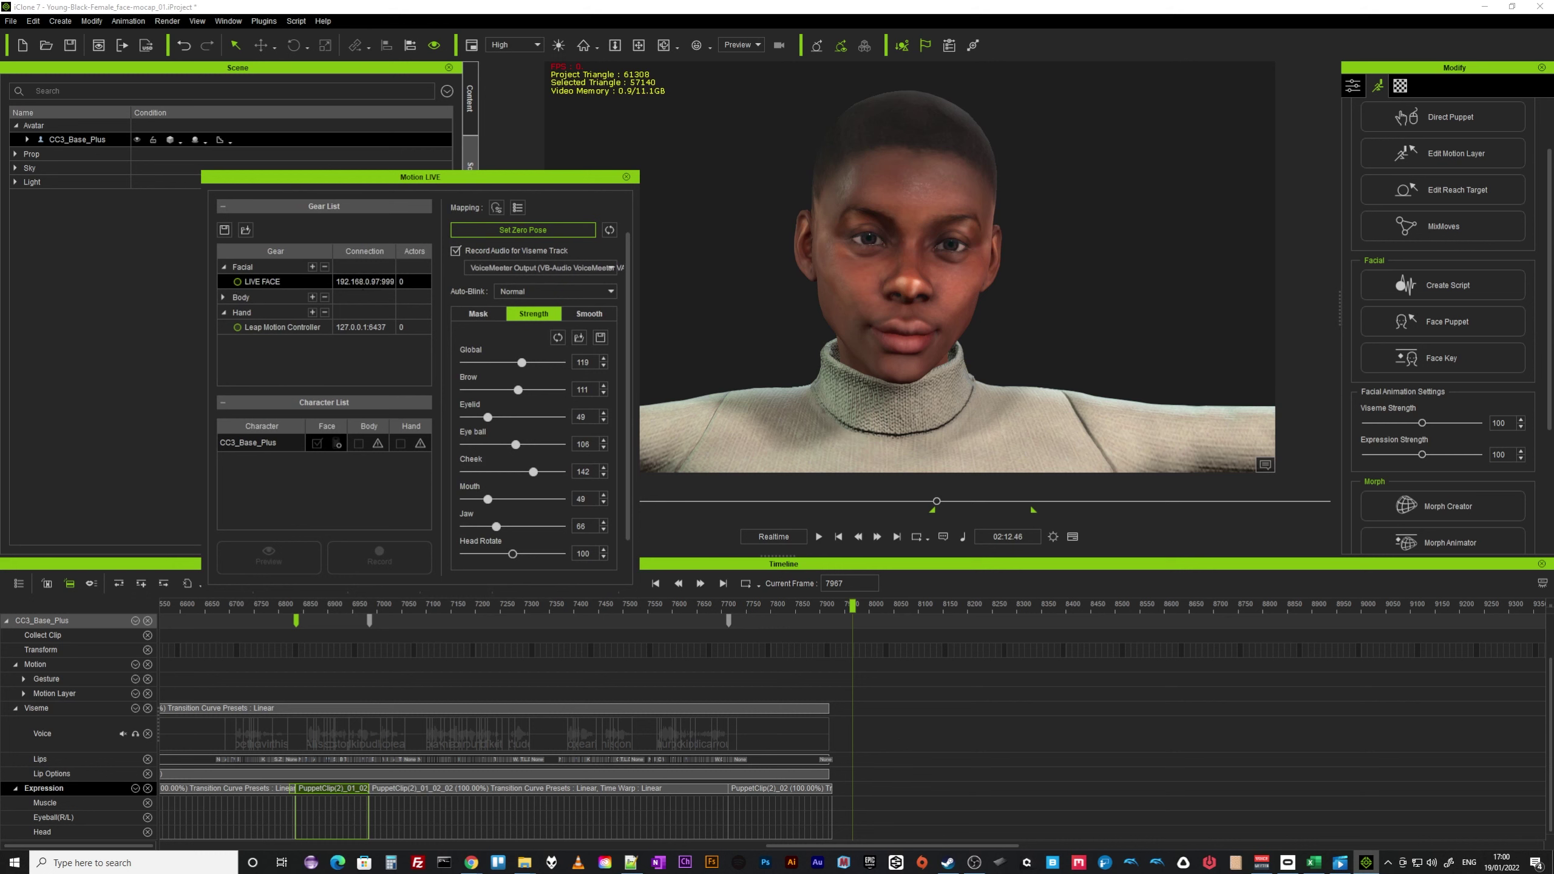
click(237, 282)
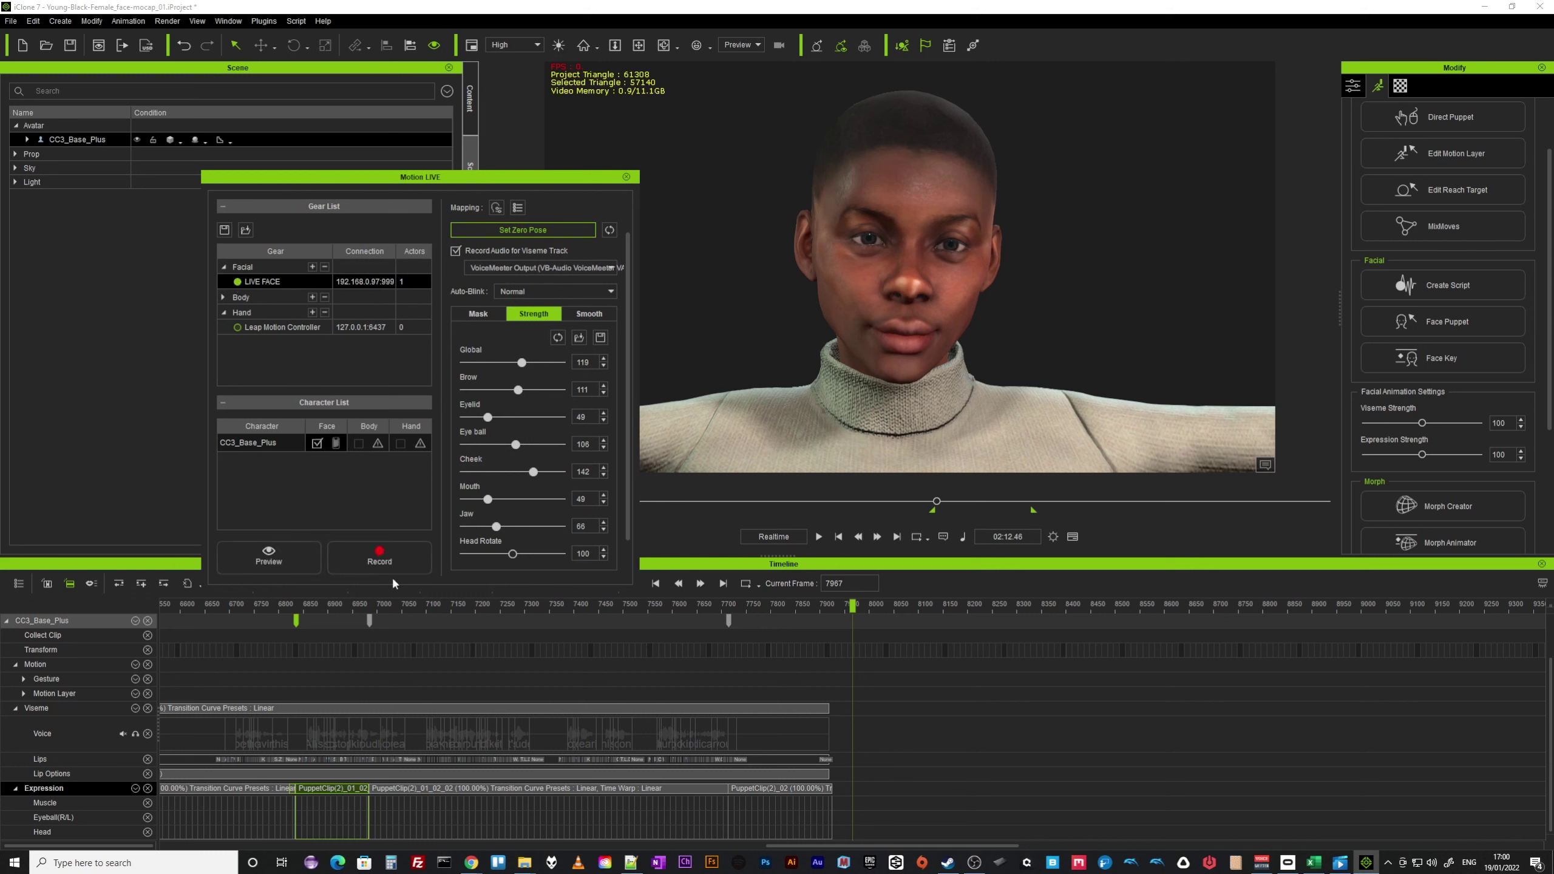